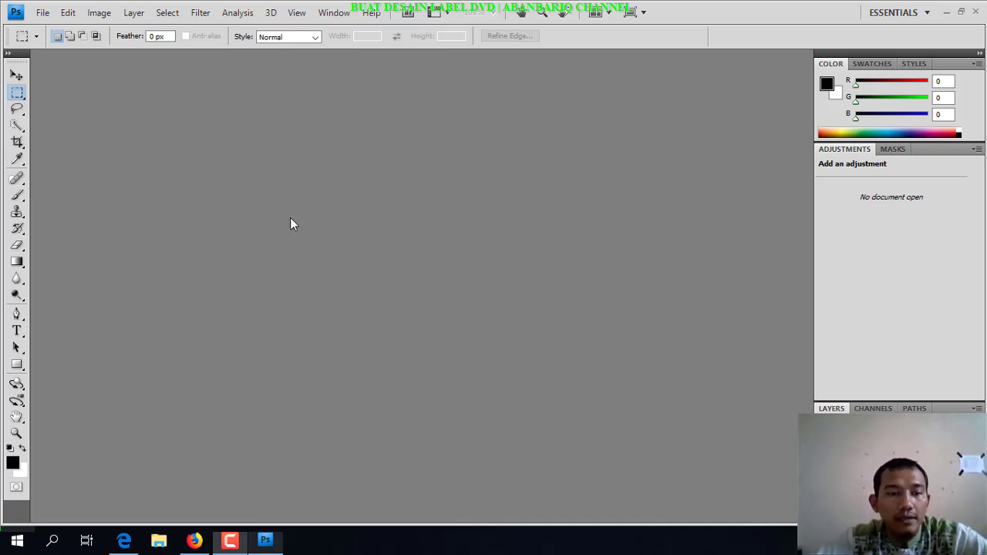
- Create a new blank document 11 cm wide and 11 cm high with a white background
click(44, 12)
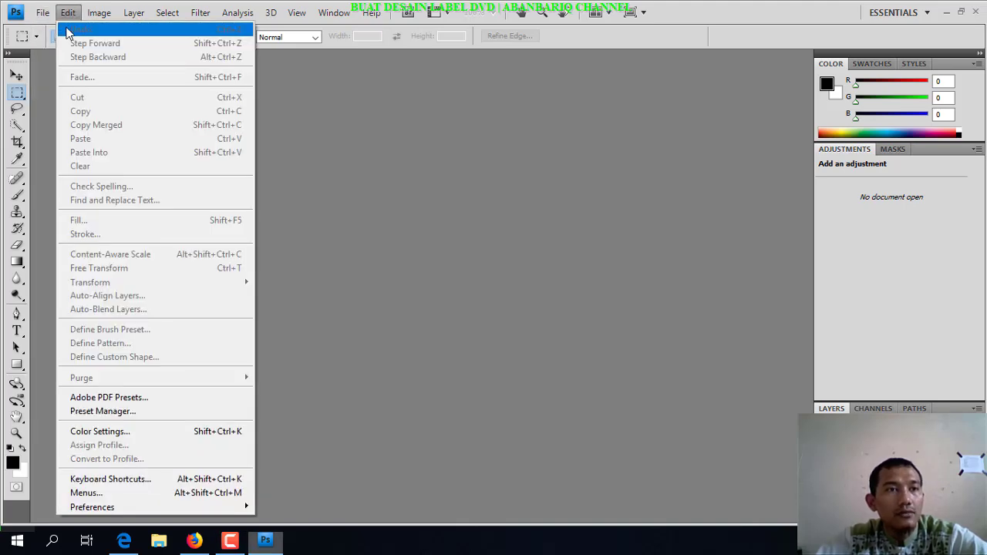
click(63, 31)
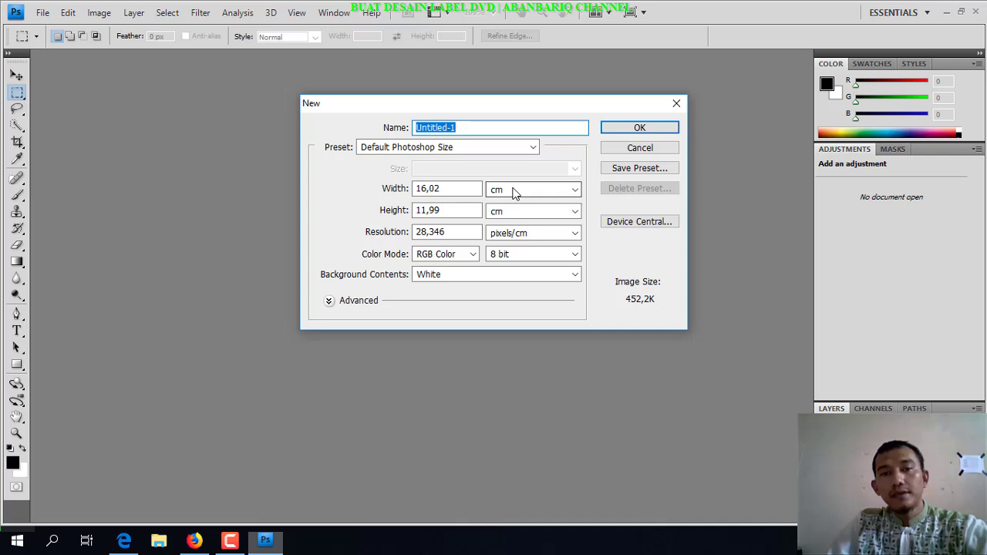
click(463, 189)
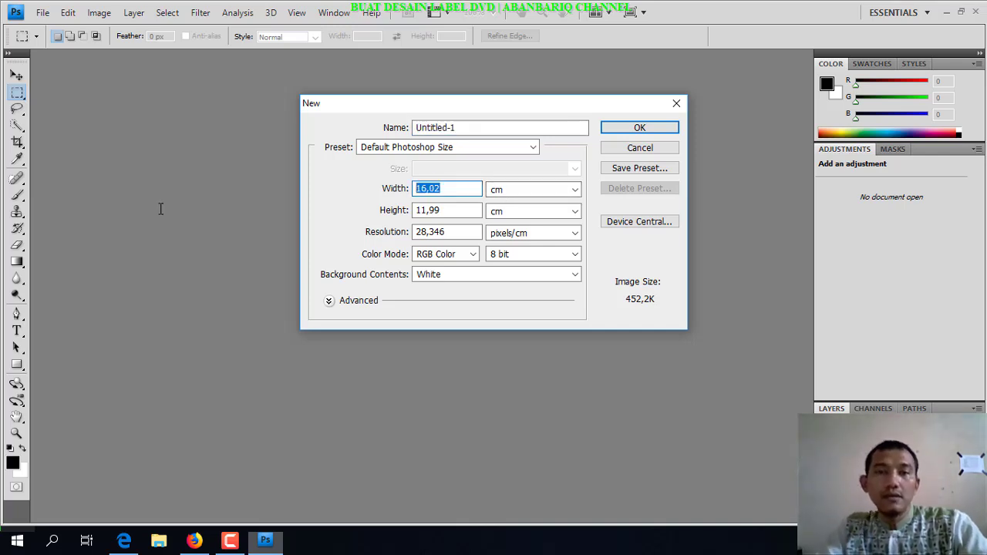
text(11)
key(Tab)
key(Tab)
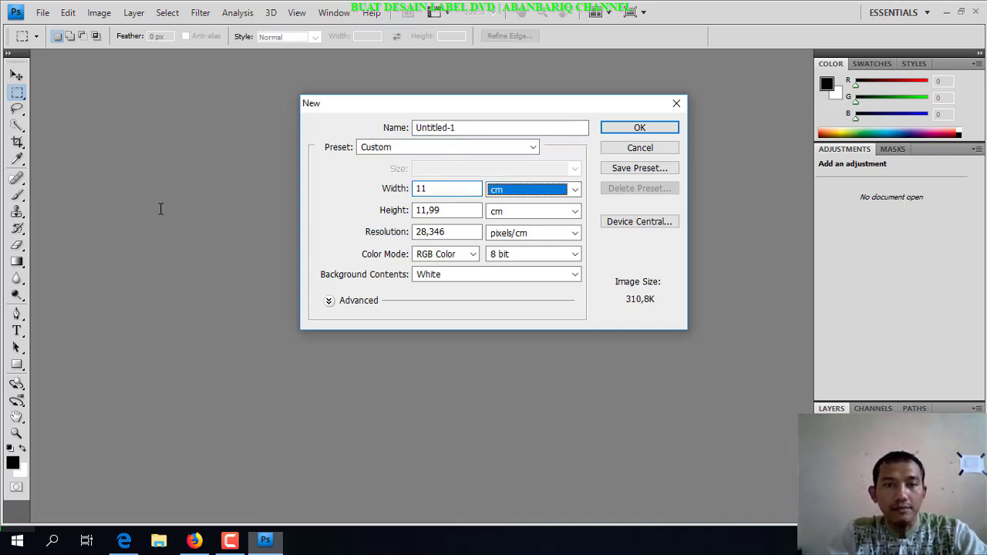
text(11)
key(Return)
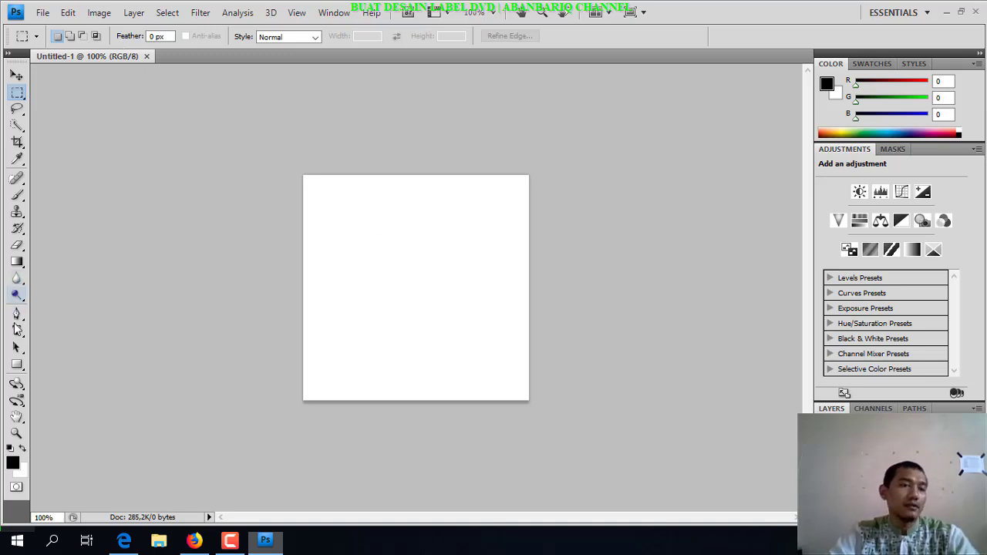
- Draw a large black ellipse shape covering most of the white canvas with the Ellipse tool
click(17, 364)
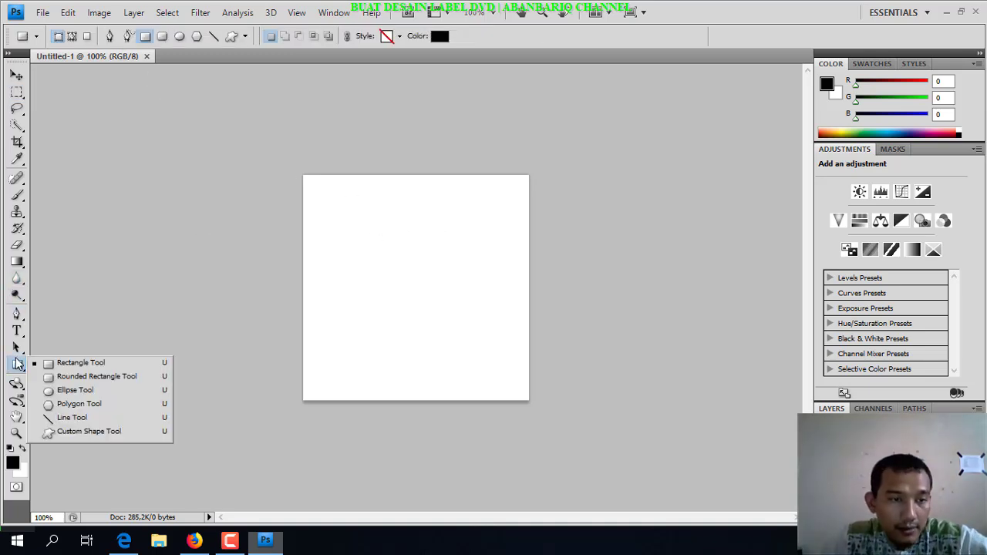
click(75, 392)
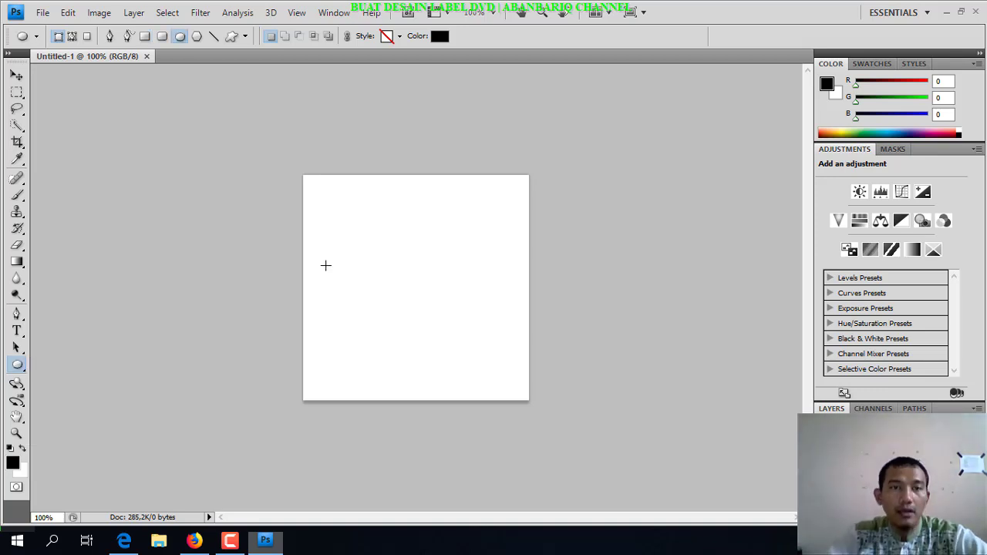
drag(309, 193, 528, 390)
- Free-transform the black ellipse into a circle that touches all four edges of the canvas
click(16, 75)
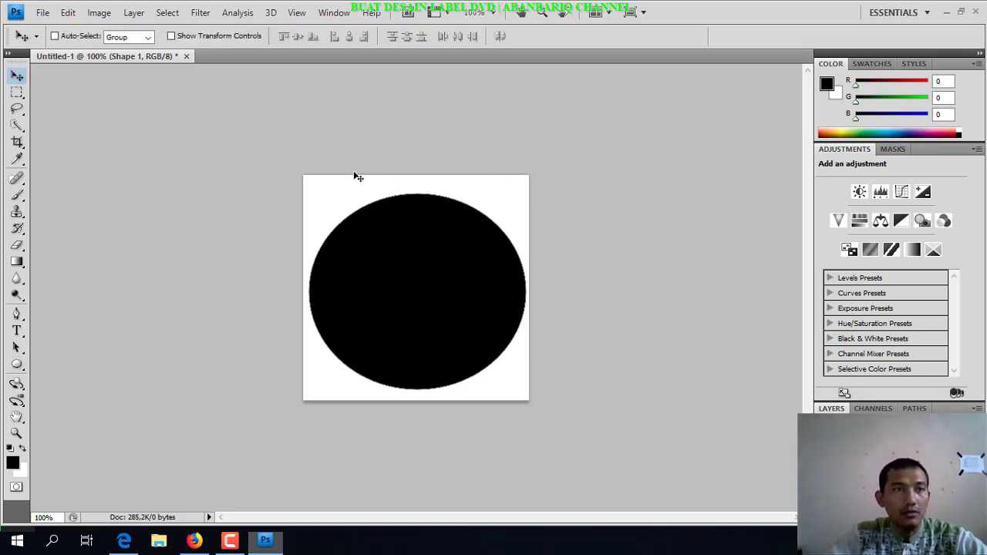
click(65, 14)
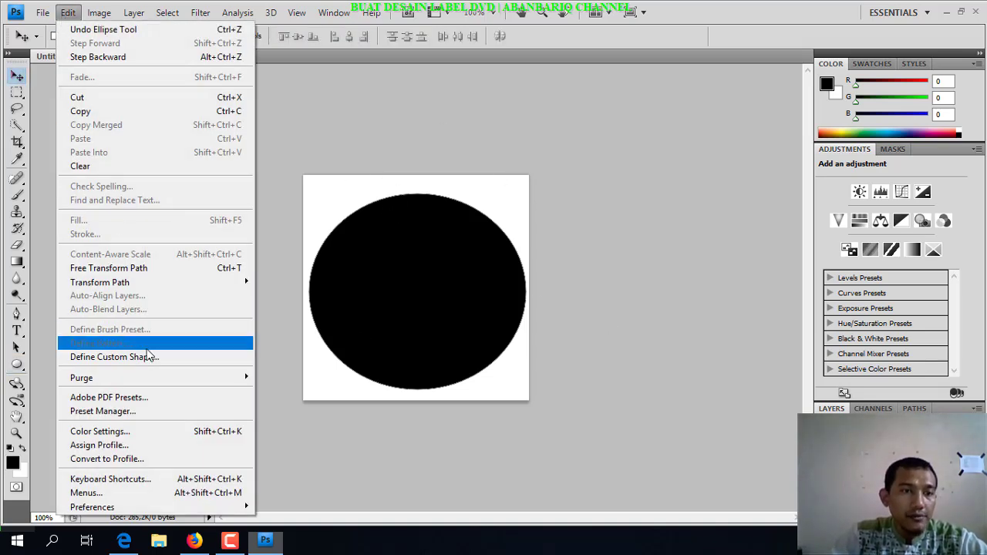
click(188, 272)
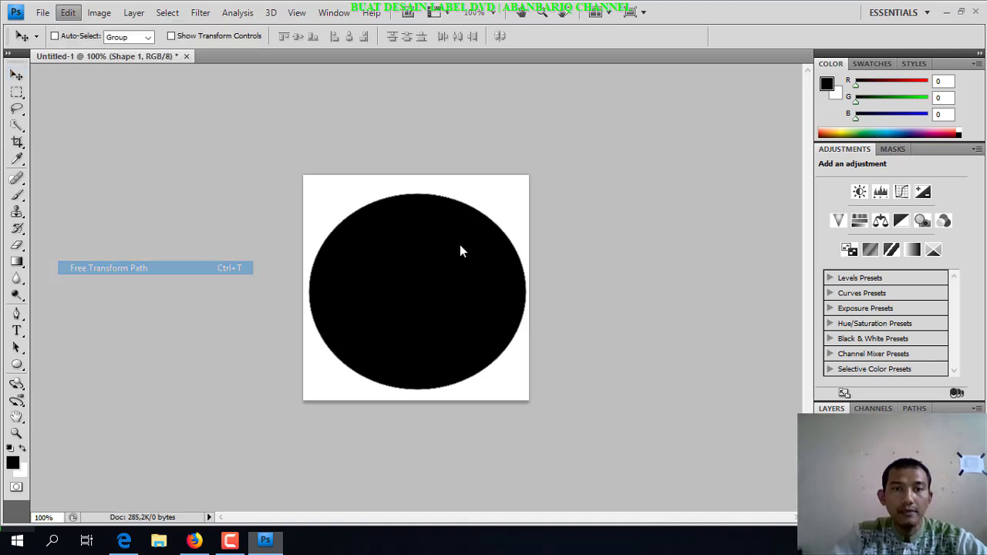
drag(418, 194, 418, 173)
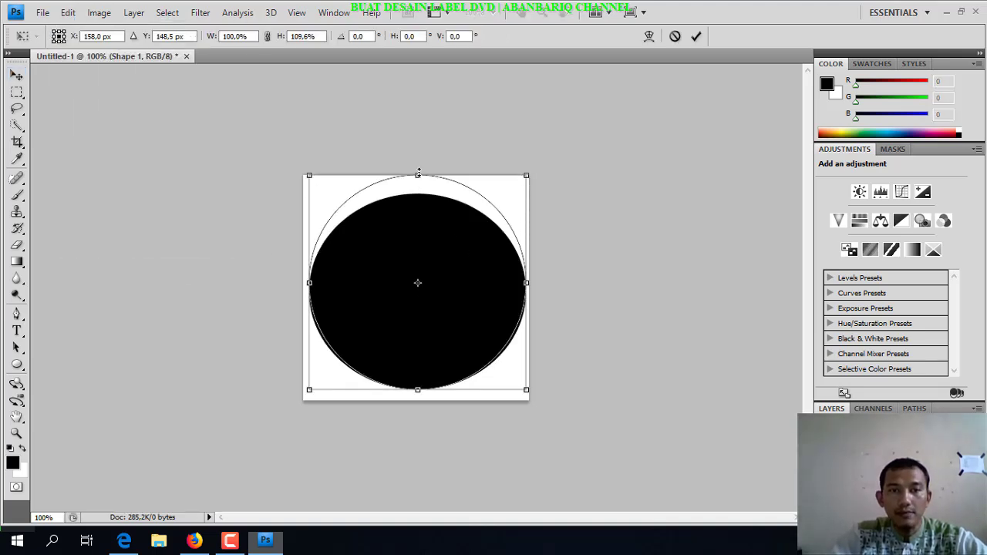
drag(304, 285, 298, 284)
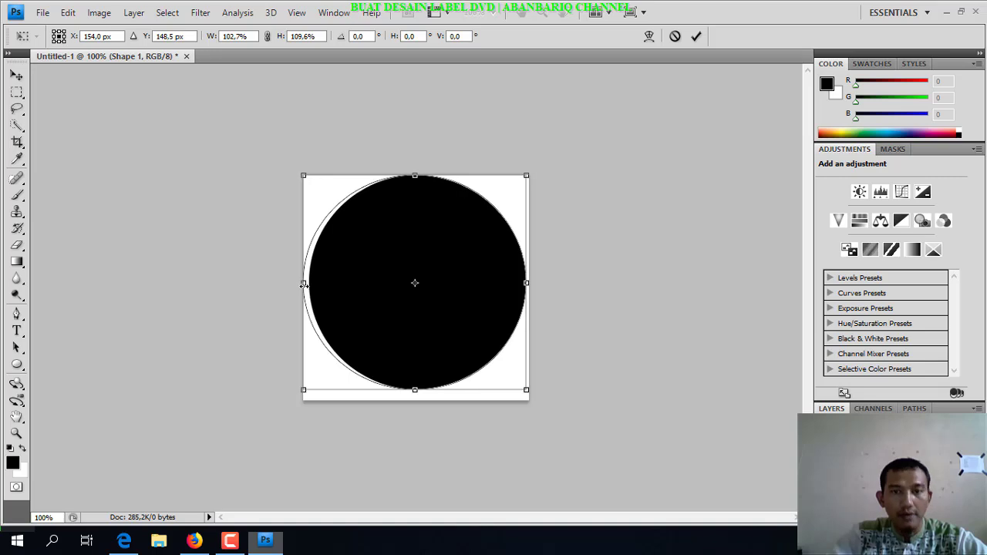
drag(529, 283, 537, 282)
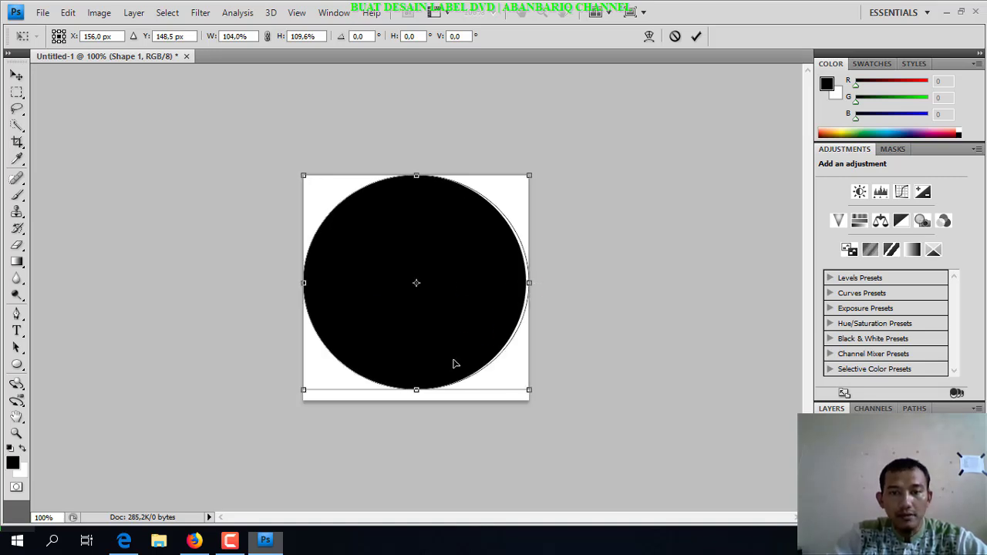
drag(417, 391, 421, 409)
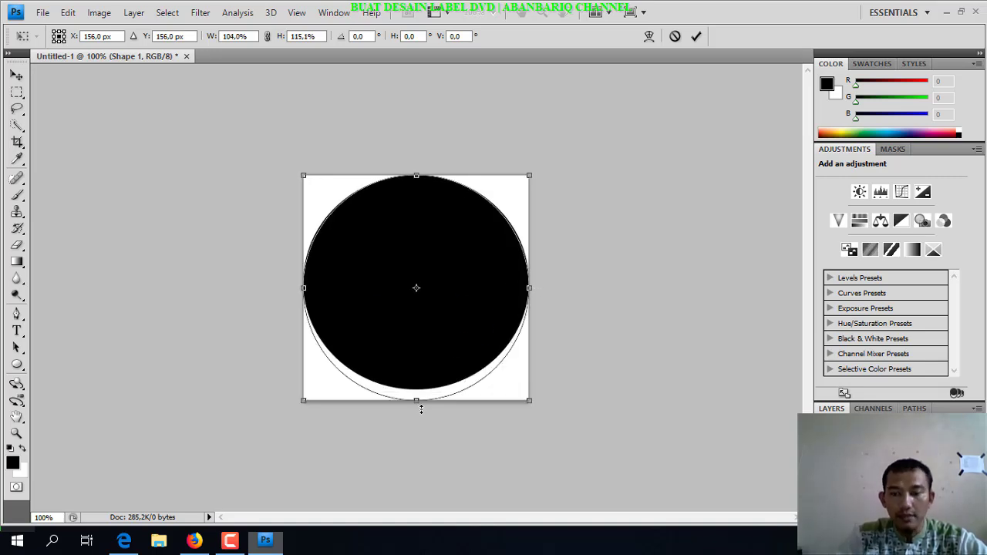
key(Return)
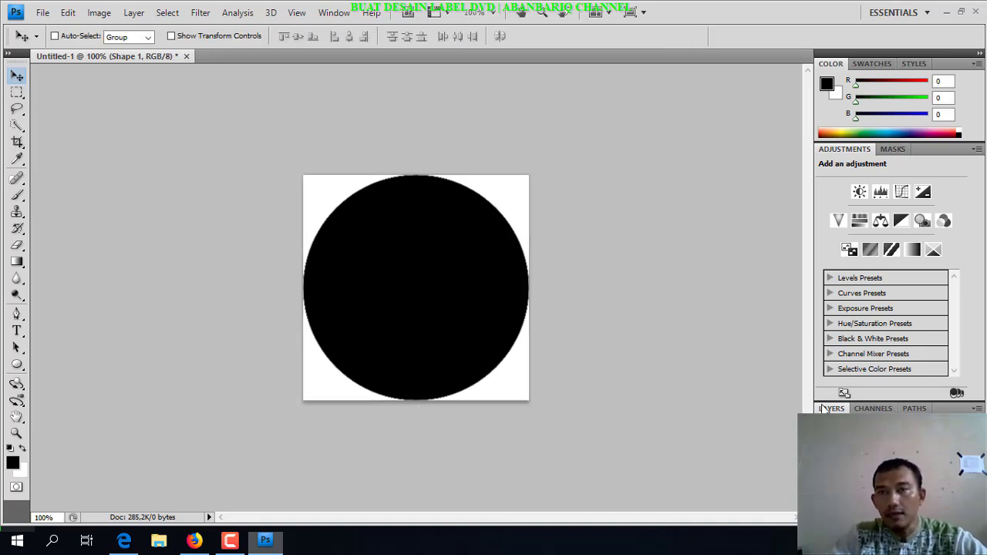
- Show the list of layers and duplicate the black circle's shape layer
click(334, 13)
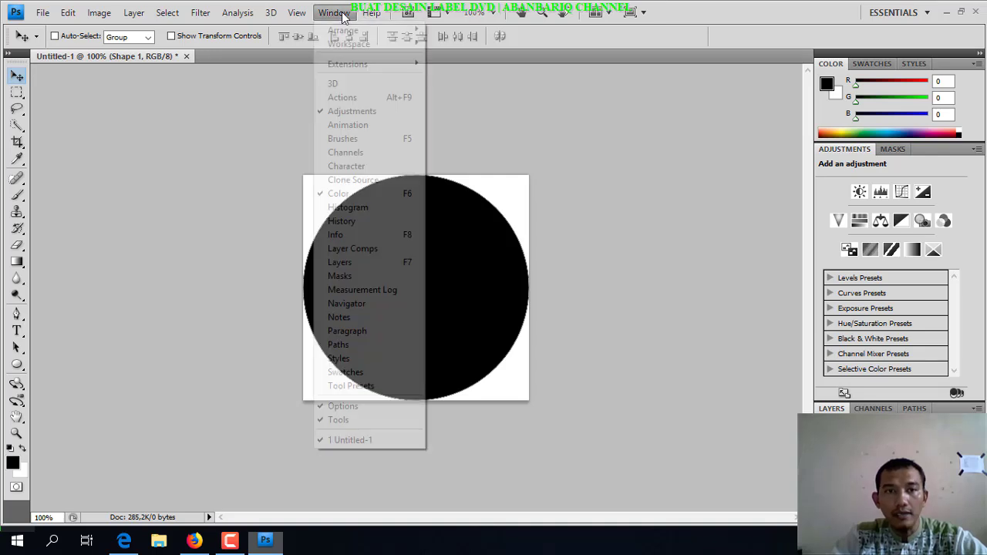
click(352, 263)
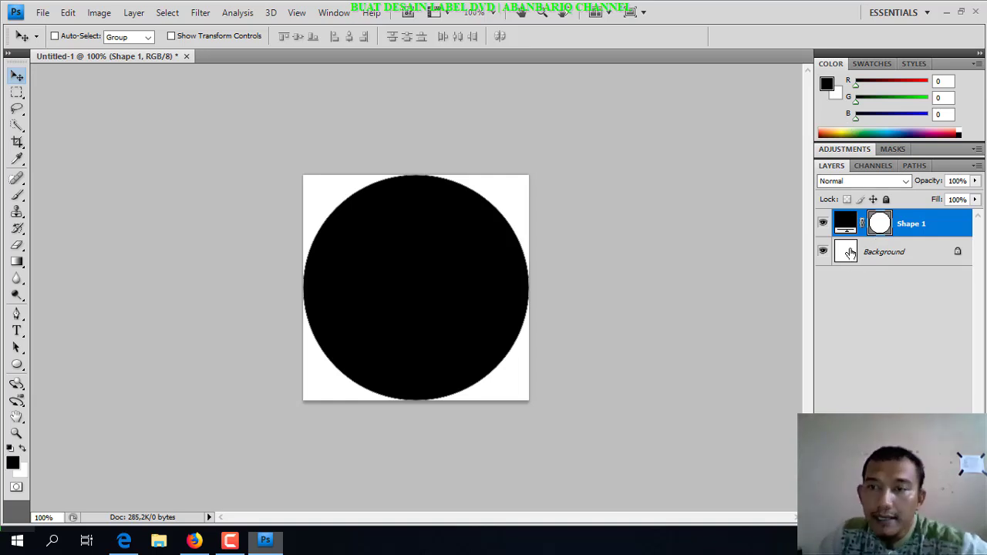
drag(851, 224, 881, 462)
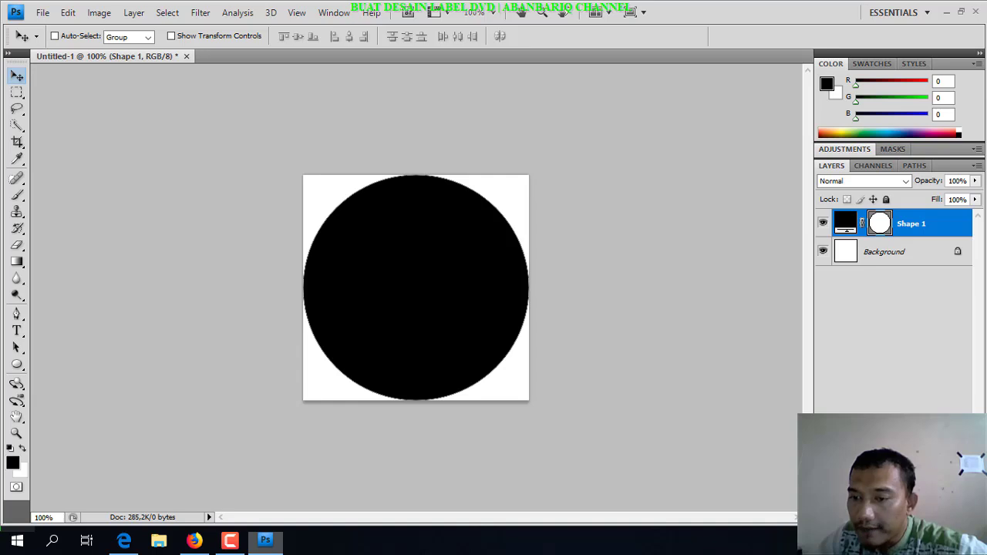
key(ctrl+j)
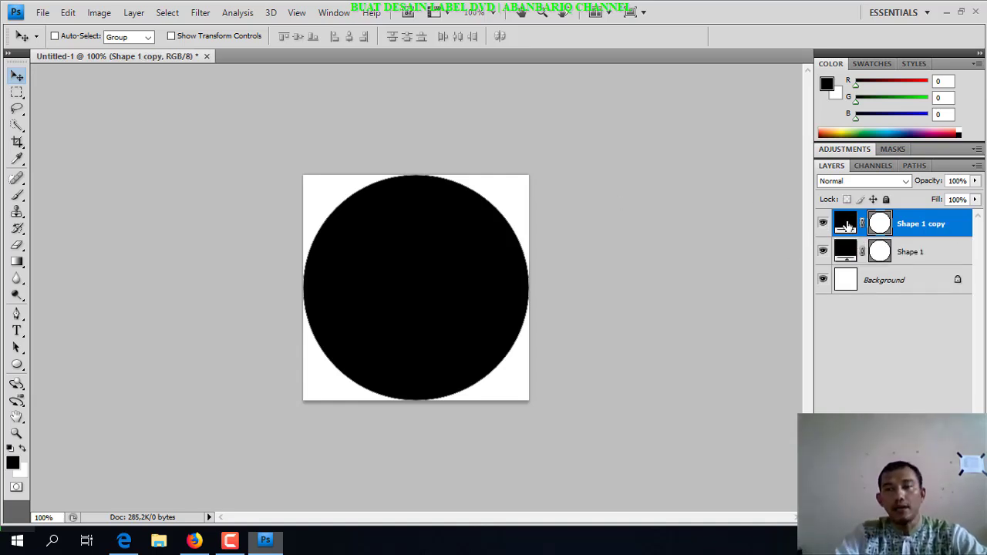
- Change the fill colour of the duplicated circle to yellow, d3d129
double_click(847, 224)
click(453, 159)
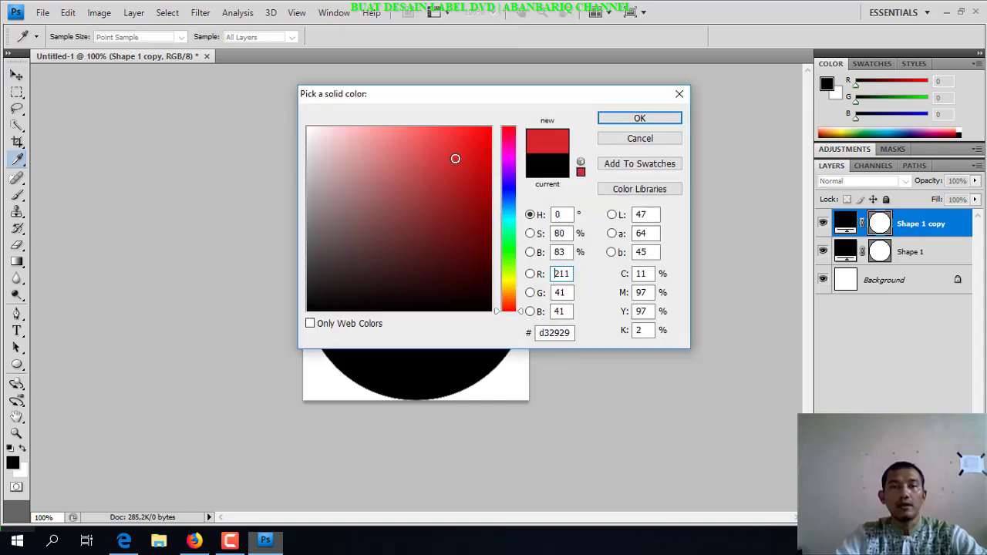
click(512, 282)
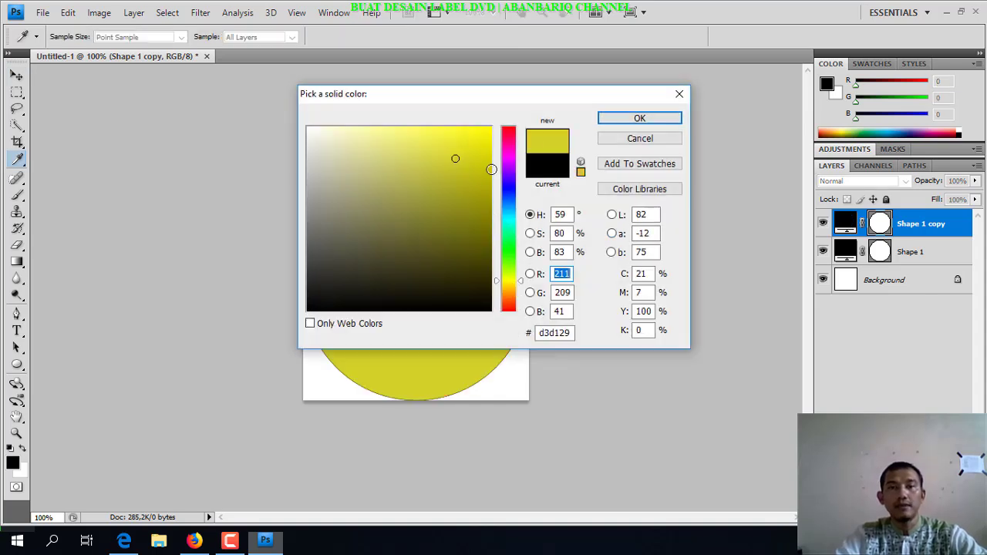
click(621, 125)
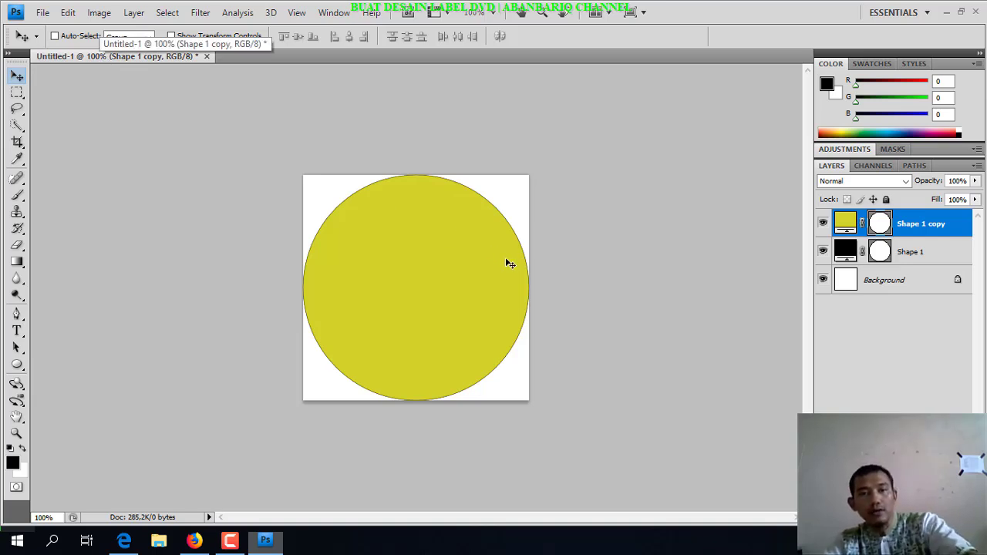
- Scale the yellow circle down and centre it so an even, thin black ring shows around it
key(ctrl+t)
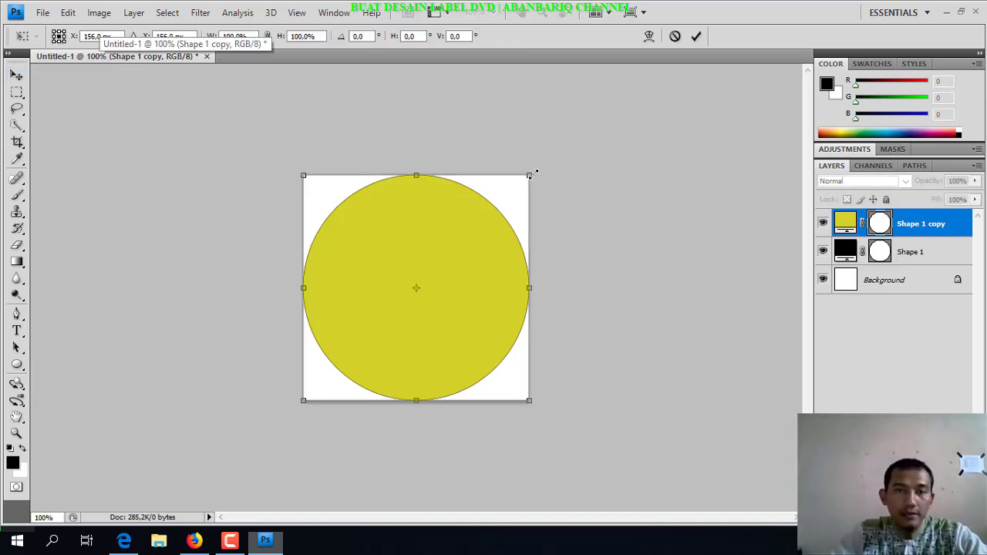
drag(531, 173, 524, 183)
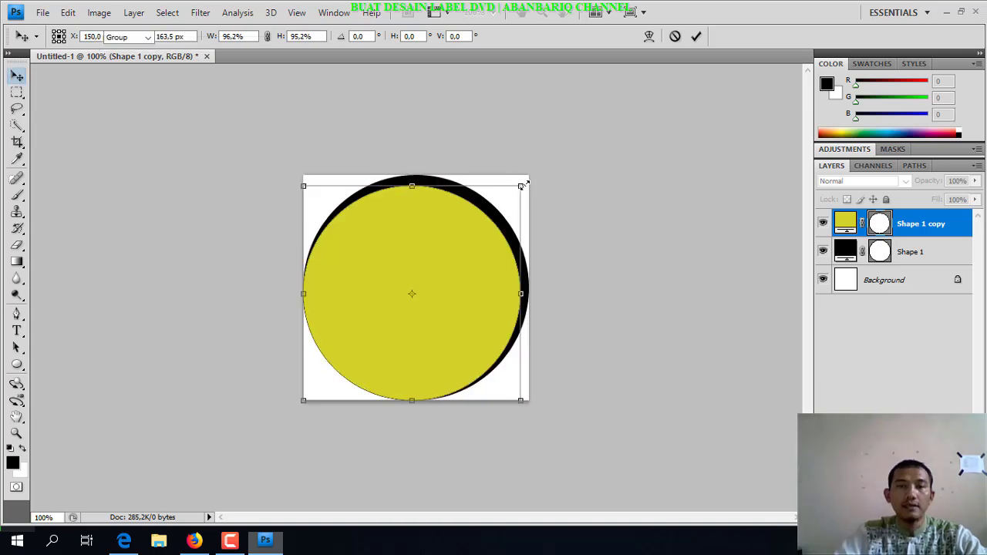
key(Return)
key(ctrl+t)
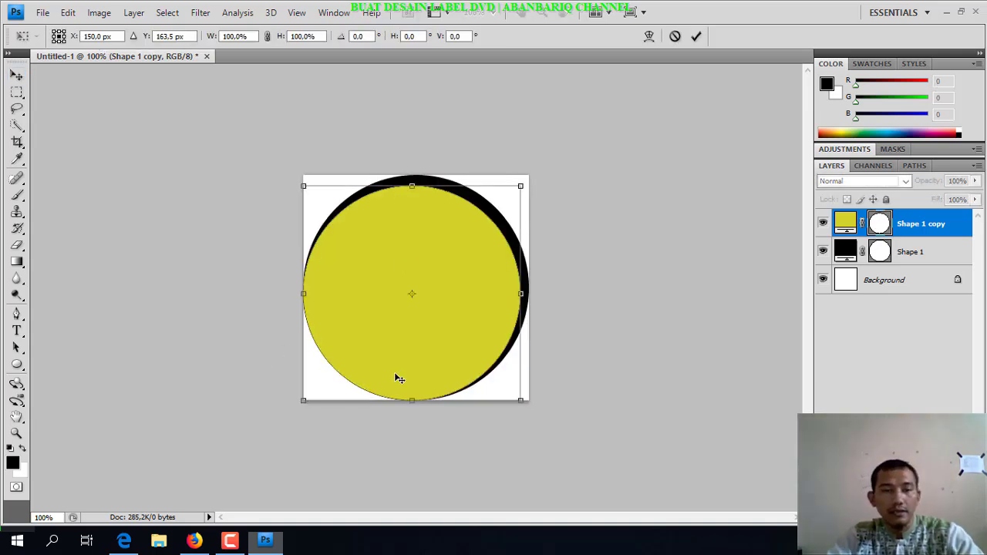
drag(304, 398, 315, 387)
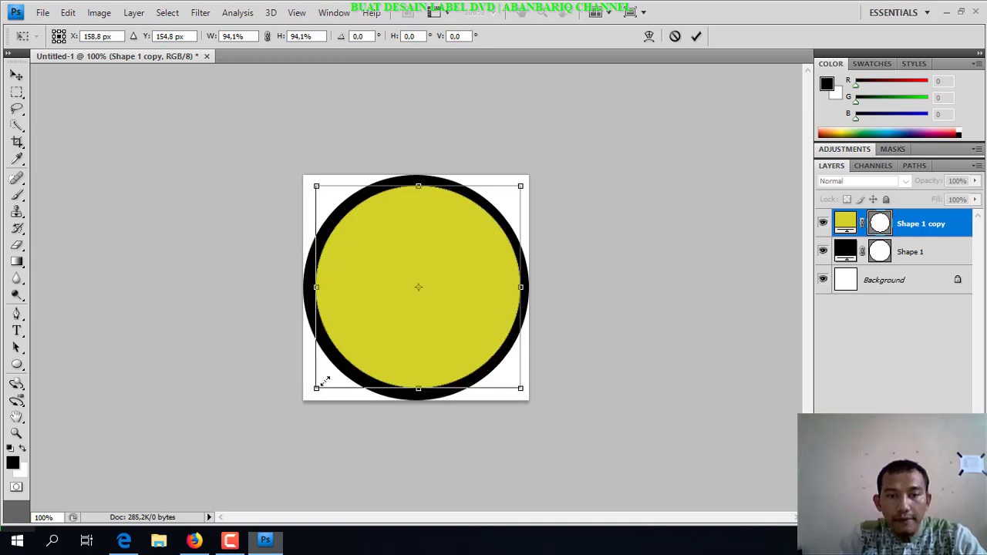
drag(316, 388, 312, 390)
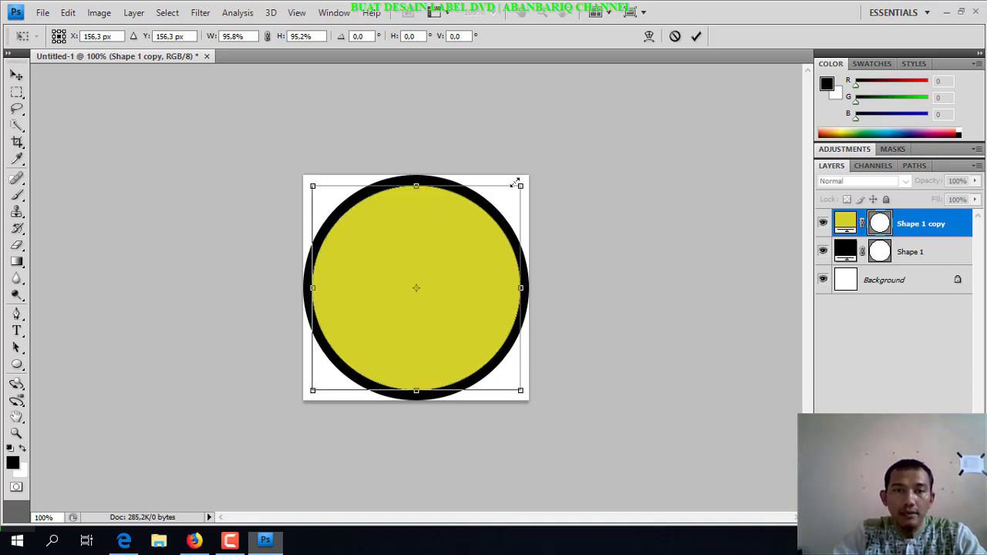
drag(419, 181, 418, 179)
key(Return)
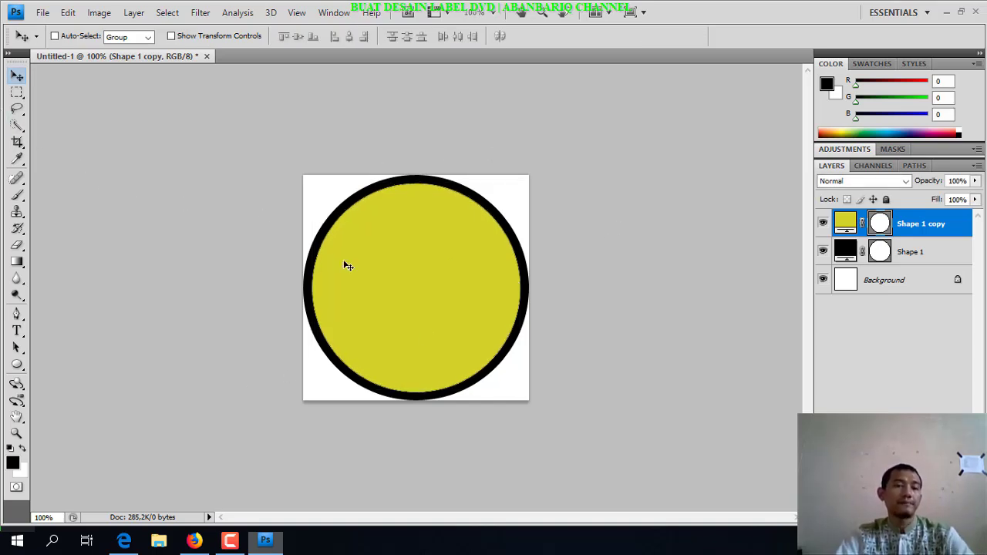
- Switch to the Edge browser, search the web for "BACKROUND KEREN" in a new tab, and browse the image results
click(126, 546)
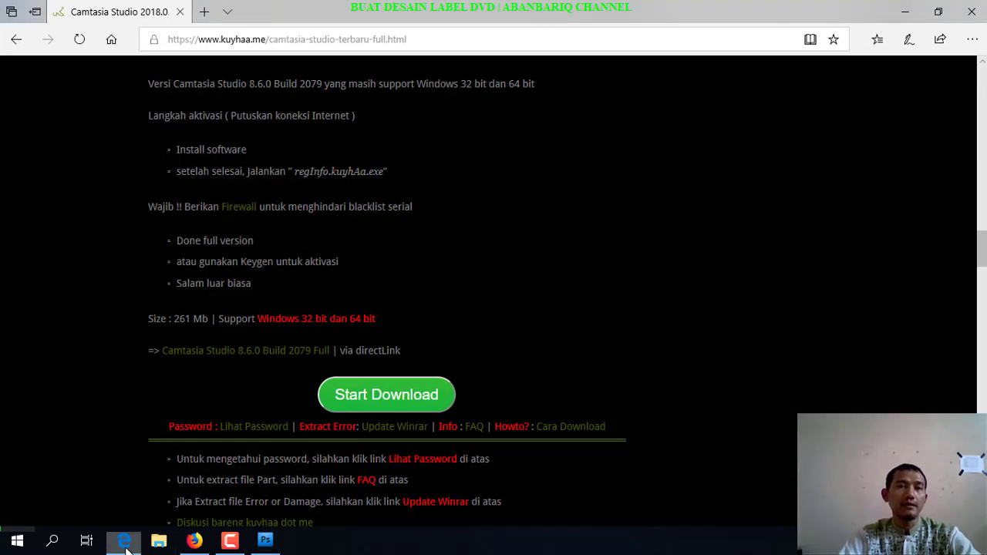
click(204, 12)
click(180, 12)
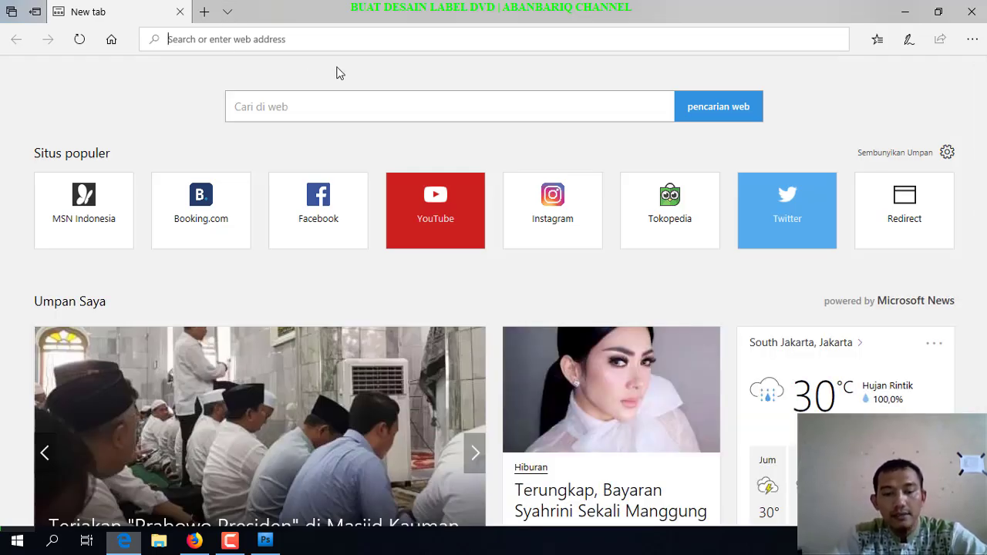
text(BACKROU)
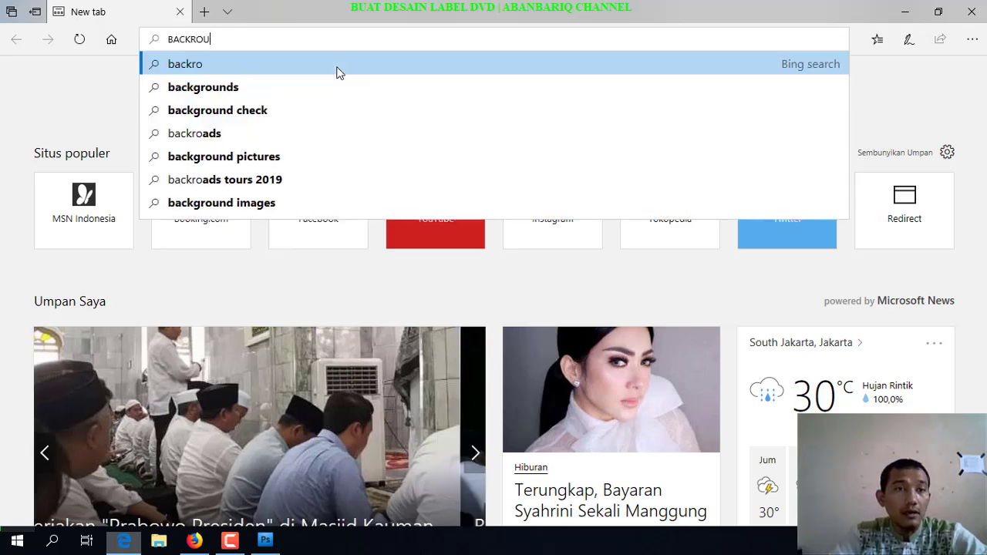
text(ND KEREN)
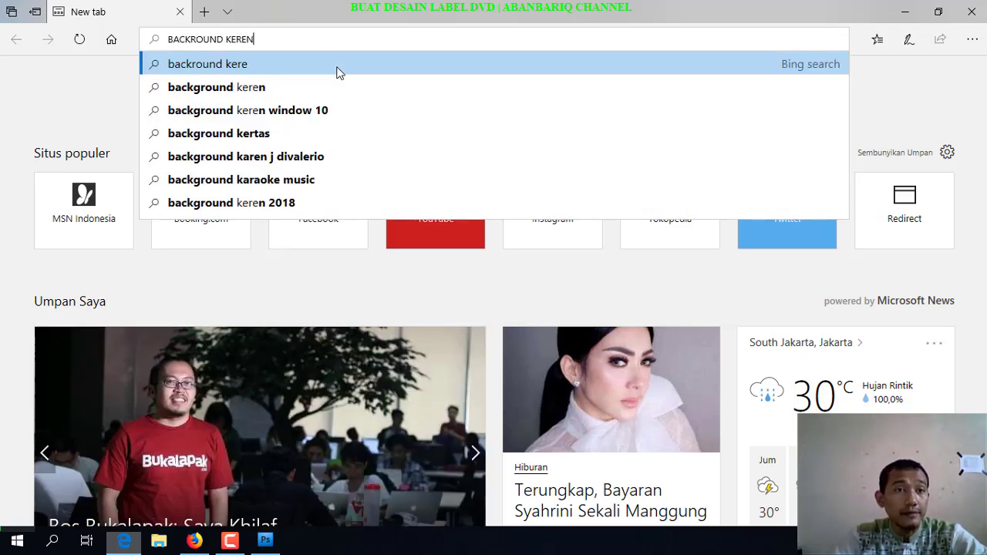
key(Return)
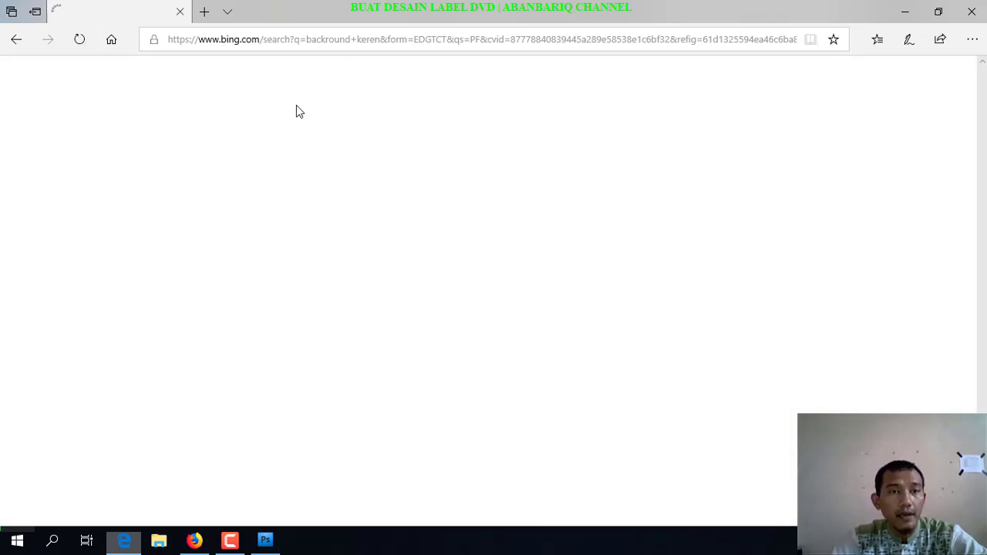
click(144, 128)
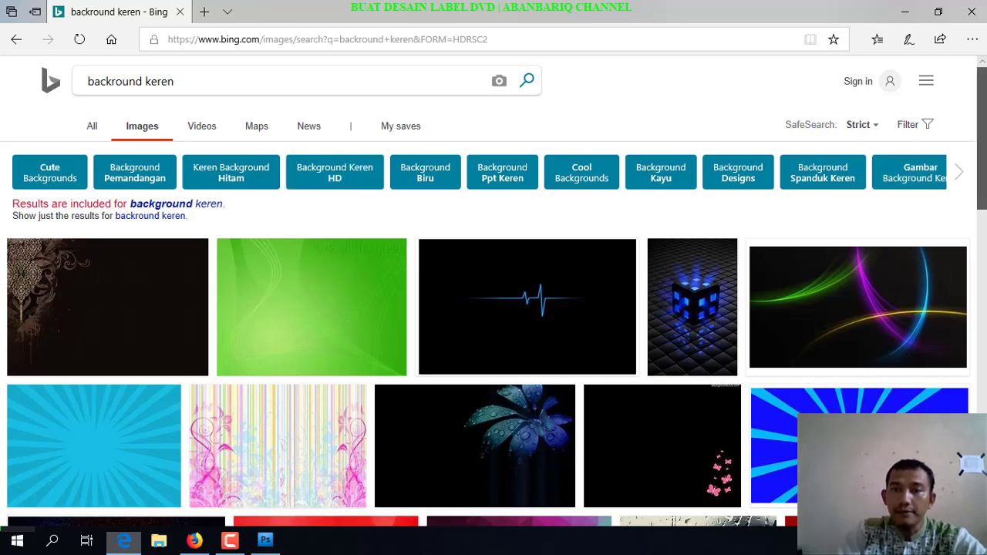
scroll(594, 202, down, 3)
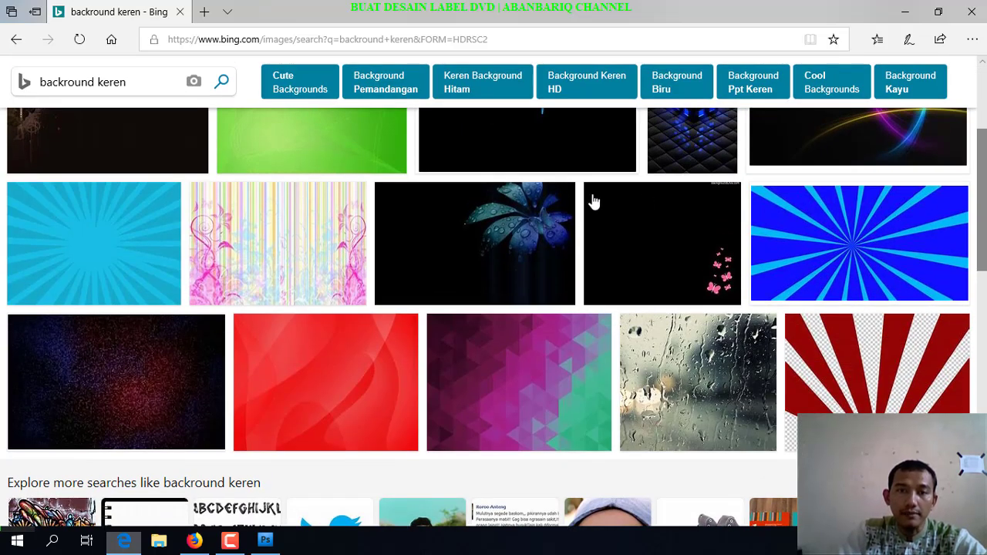
- Open the black wallpaper with the blue-green flower and save the picture as BUNGA HITAM in the Pictures folder
click(505, 236)
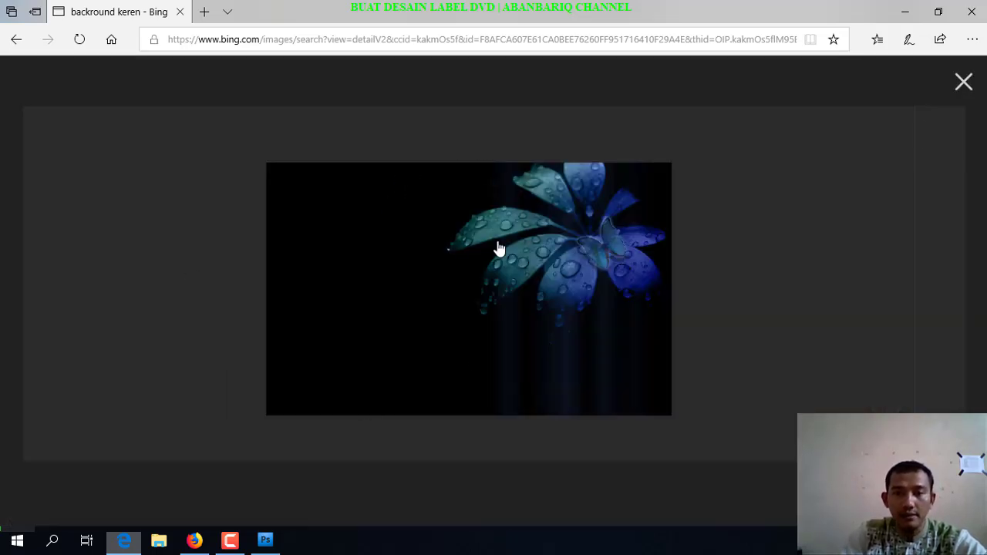
right_click(499, 248)
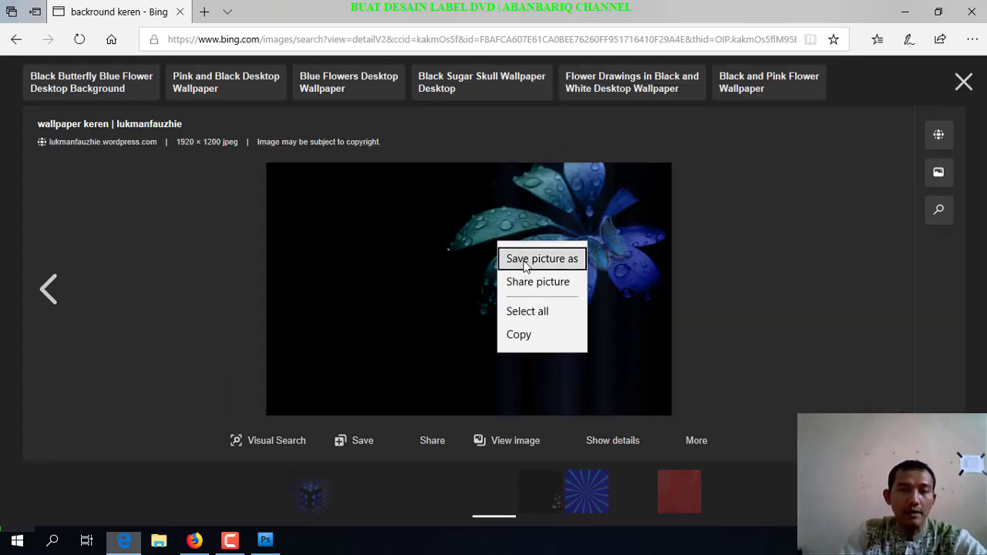
click(525, 260)
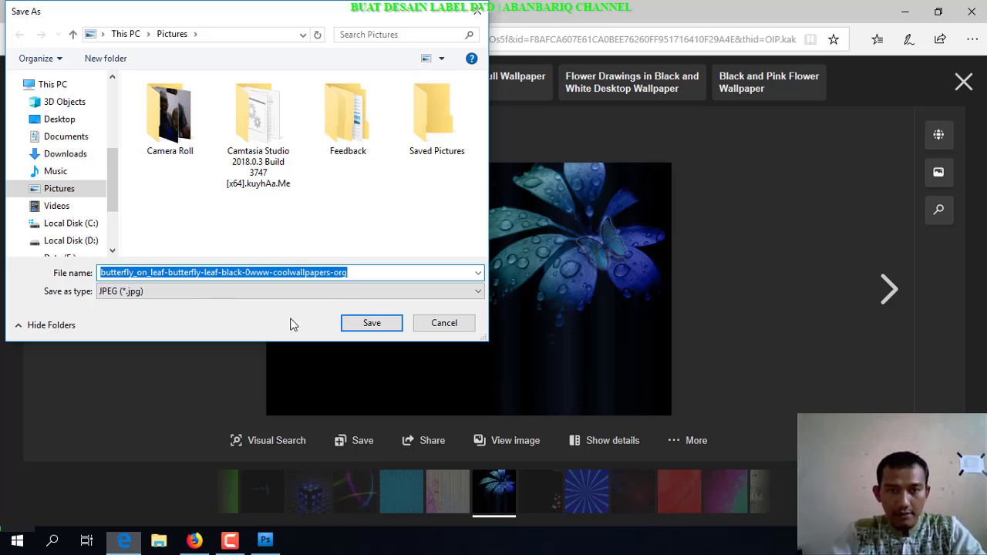
text(BU)
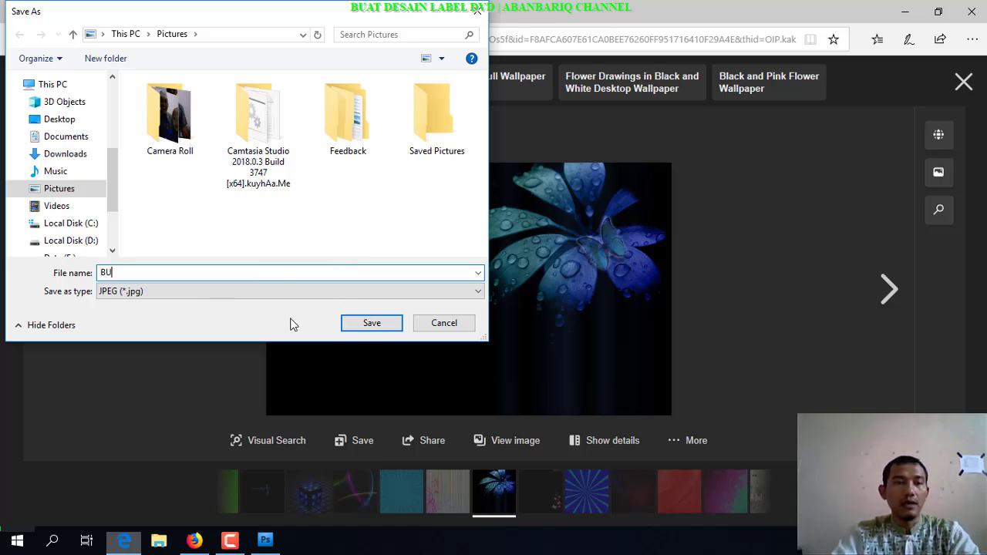
text(NGA HITAM)
key(Return)
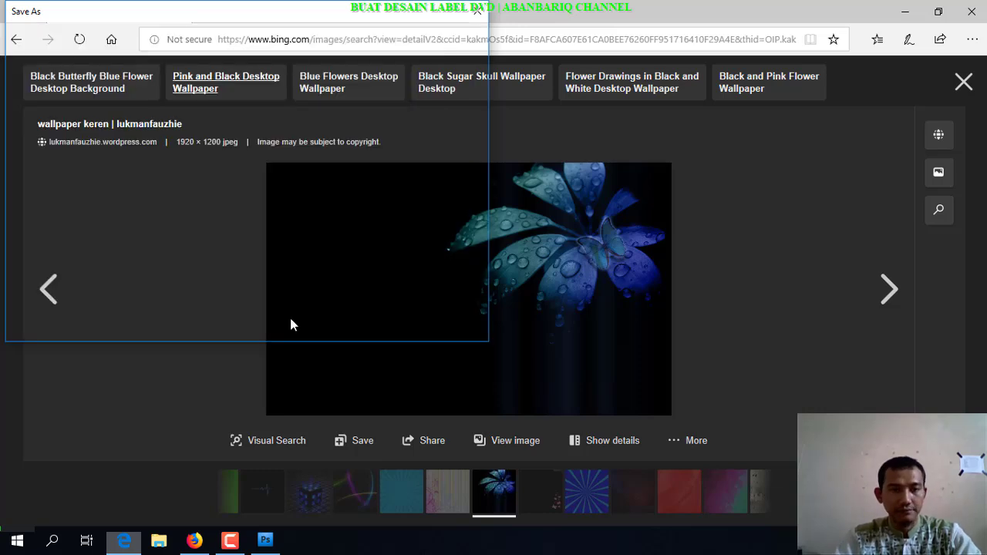
- Switch to Photoshop and open the BUNGA HITAM image from the Pictures folder
click(265, 542)
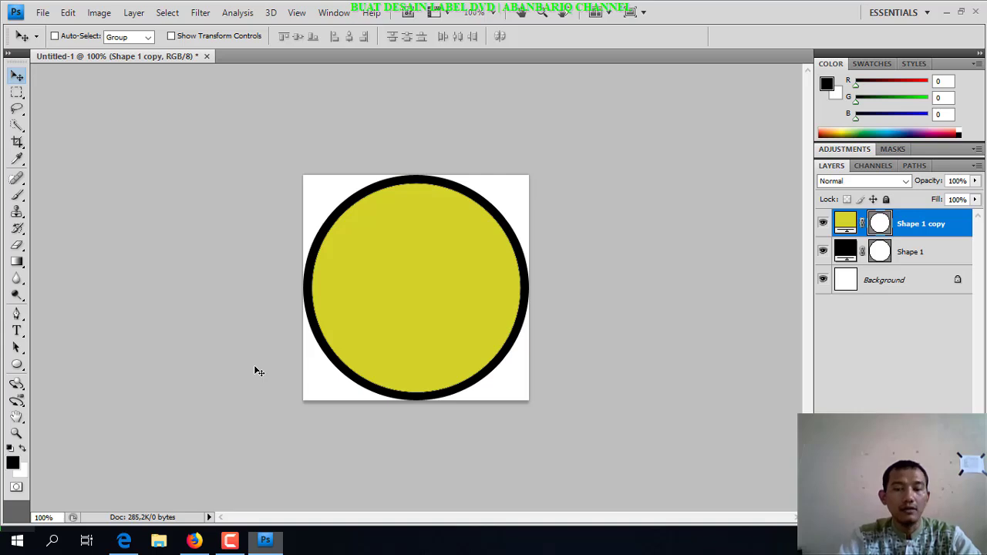
double_click(283, 246)
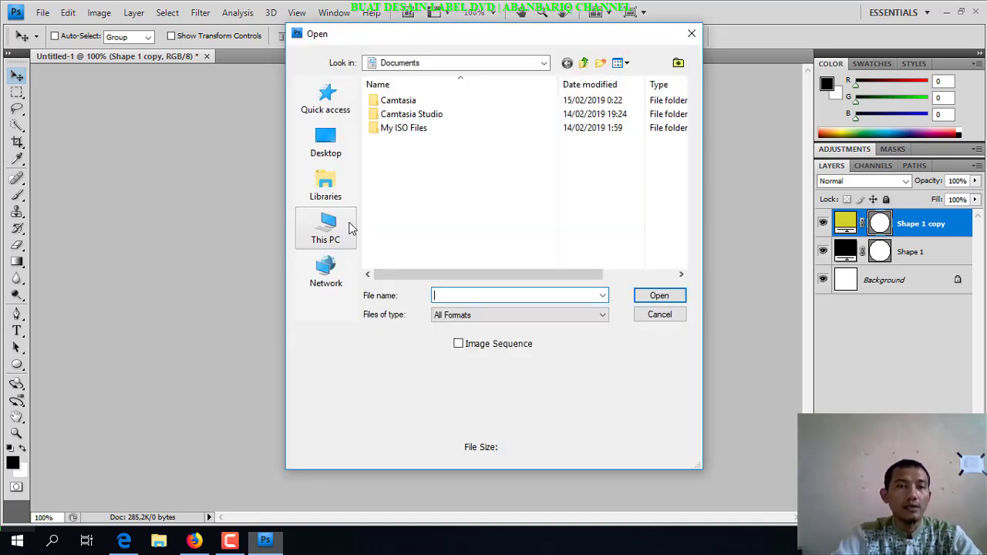
click(327, 185)
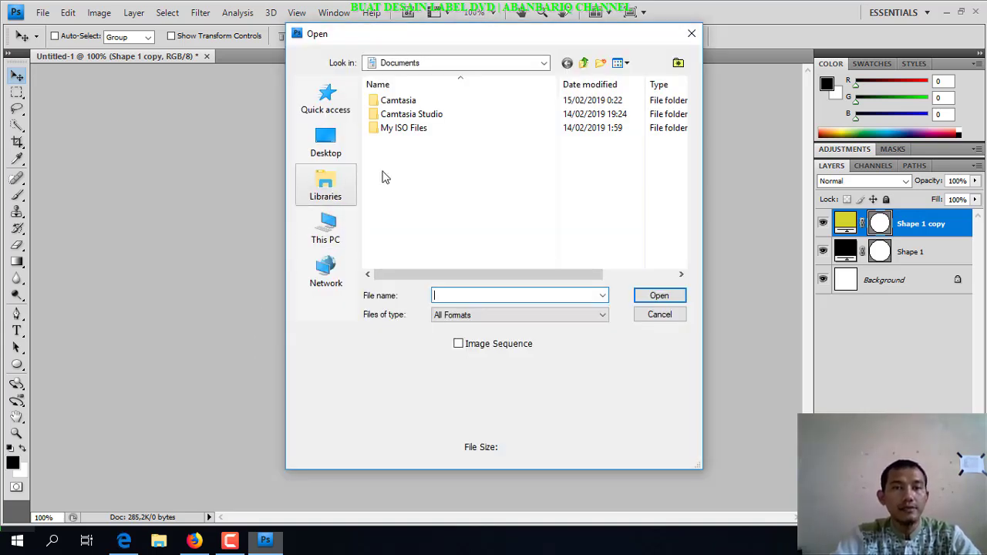
click(410, 65)
click(428, 63)
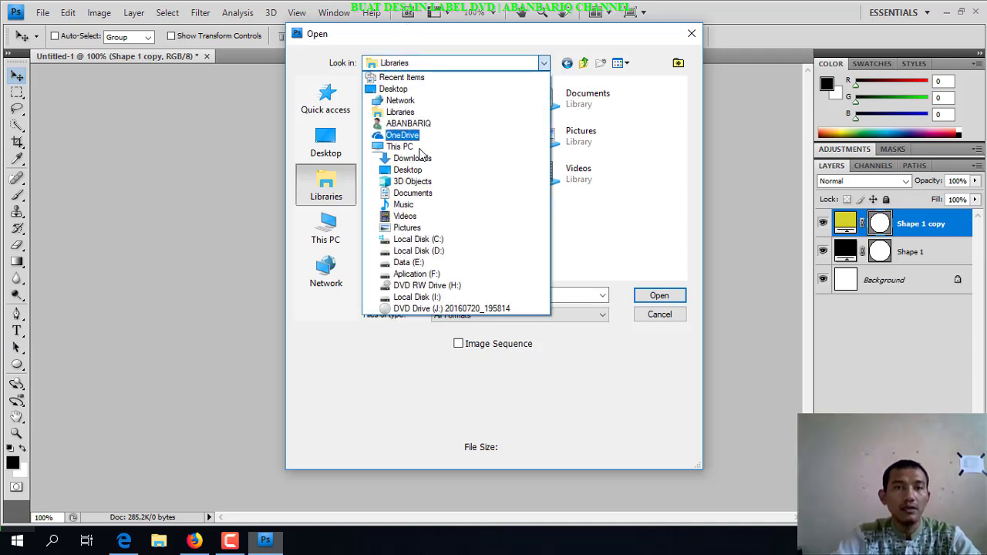
click(419, 123)
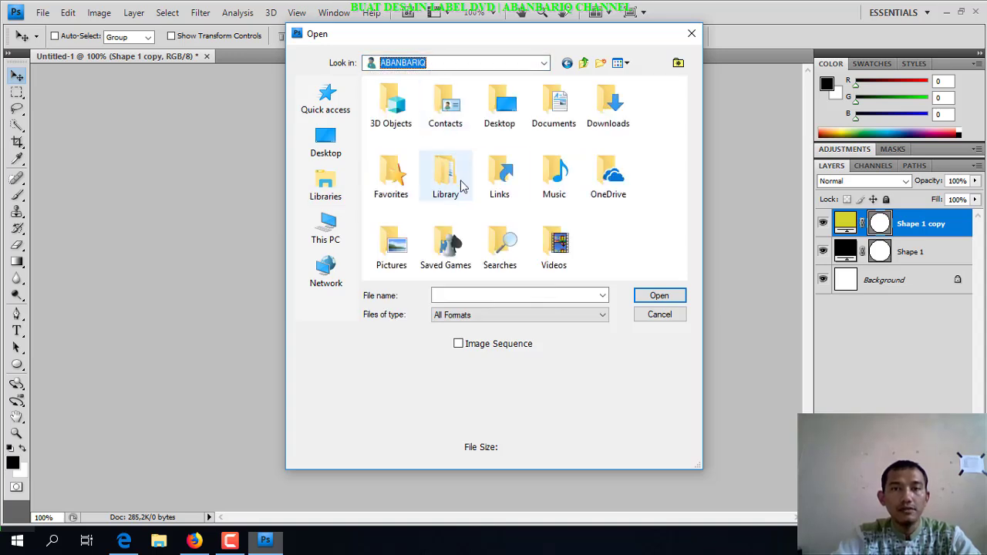
double_click(610, 102)
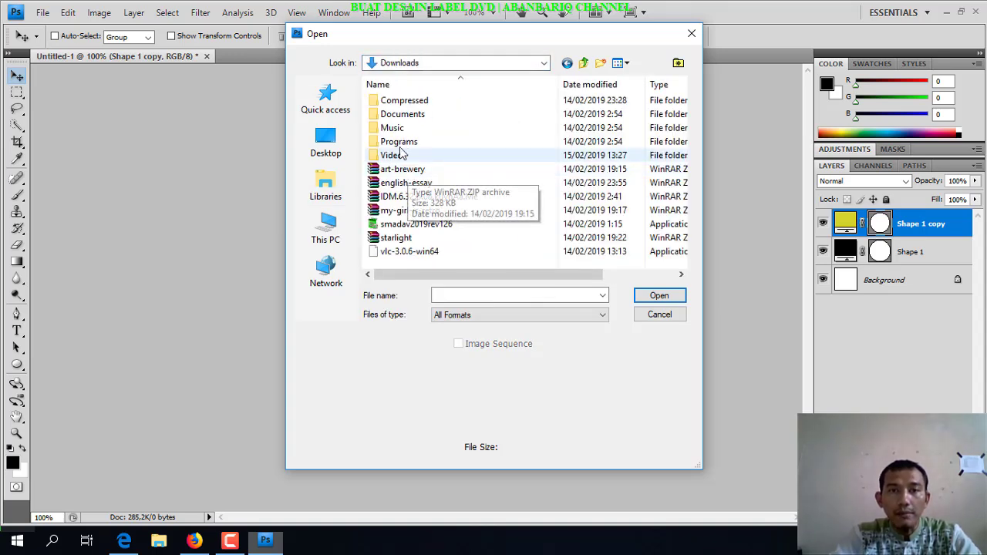
click(408, 255)
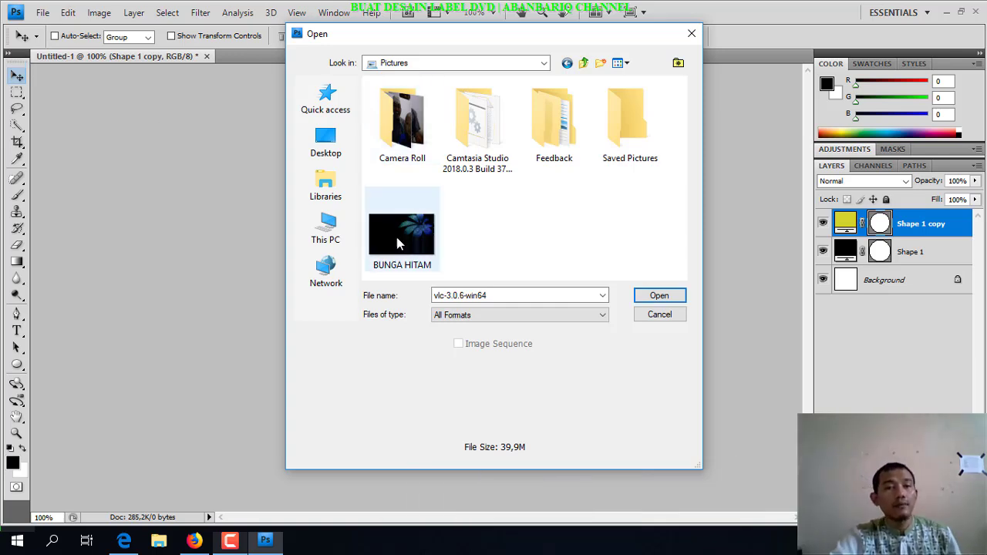
double_click(410, 239)
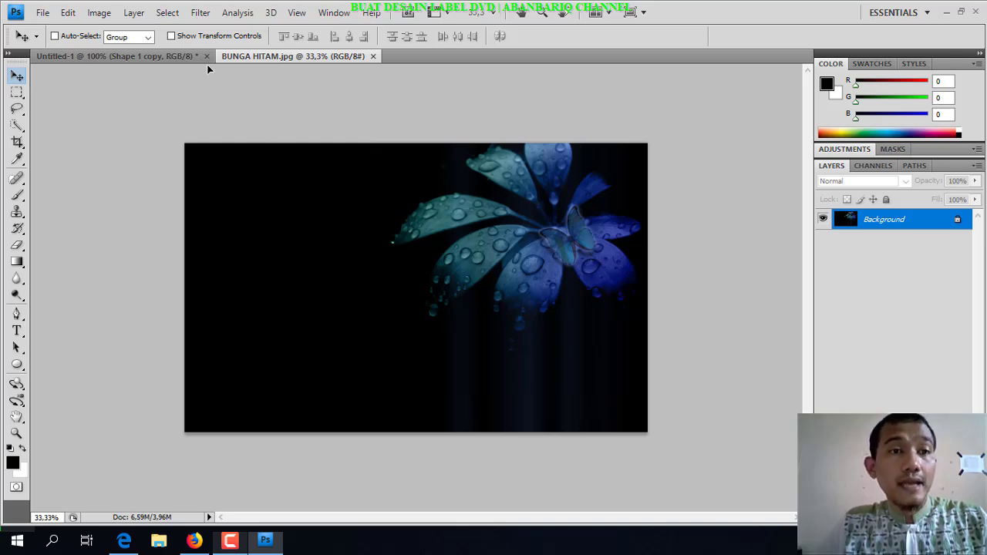
- Copy the flower image into the Untitled-1 label document as a new layer and show its transform controls
click(187, 57)
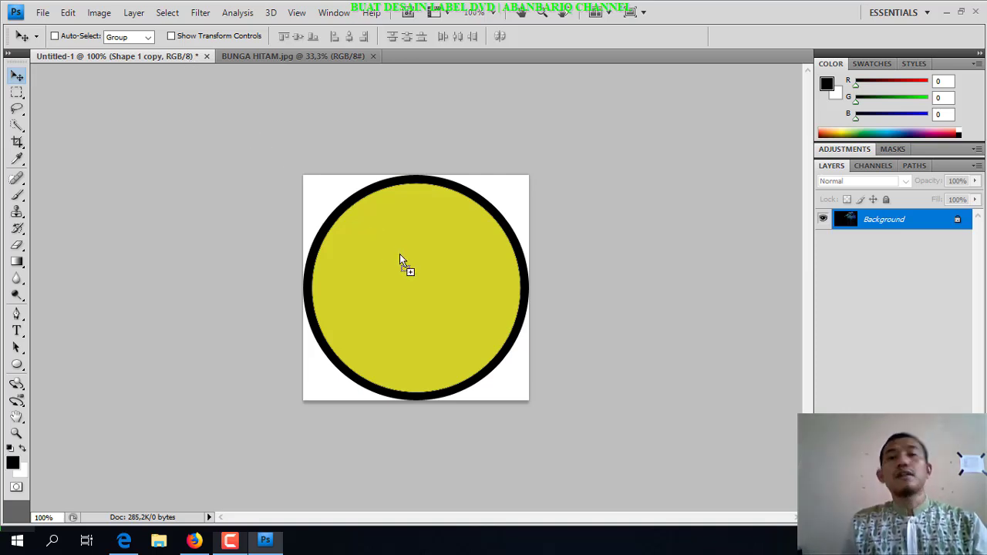
drag(399, 257, 400, 257)
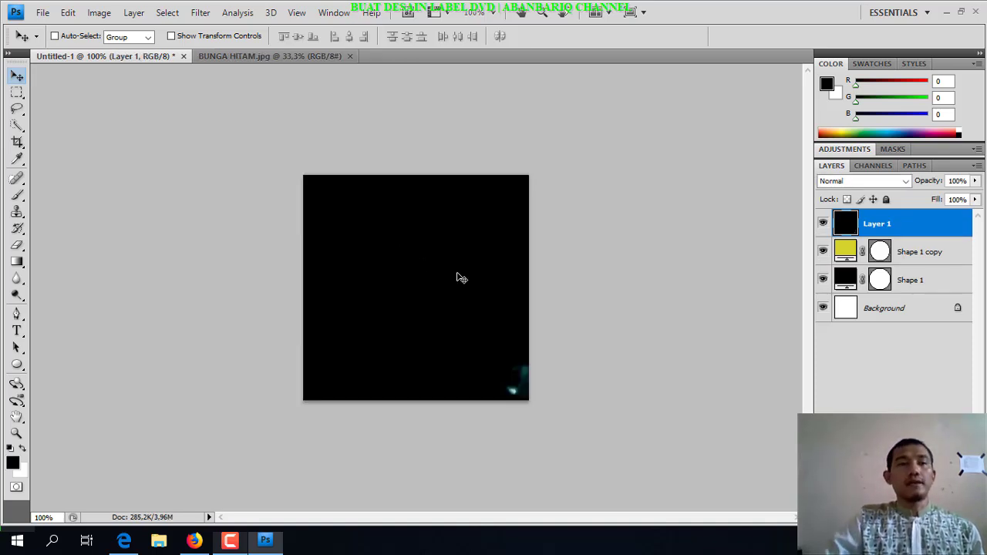
click(172, 36)
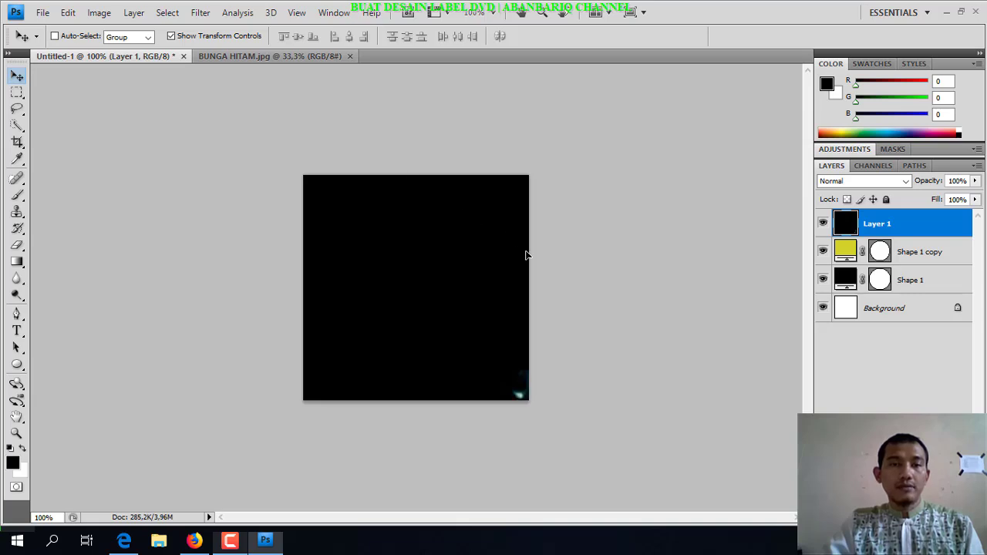
- Move the flower image layer down until its top edge lies across the upper third of the label
key(shift+Down)
key(shift+Down)
key(shift+Down)
key(shift+Down)
key(shift+Down)
key(shift+Down)
key(shift+Down)
key(shift+Down)
key(shift+Down)
key(shift+Down)
key(shift+Down)
key(shift+Down)
key(shift+Up)
key(shift+Up)
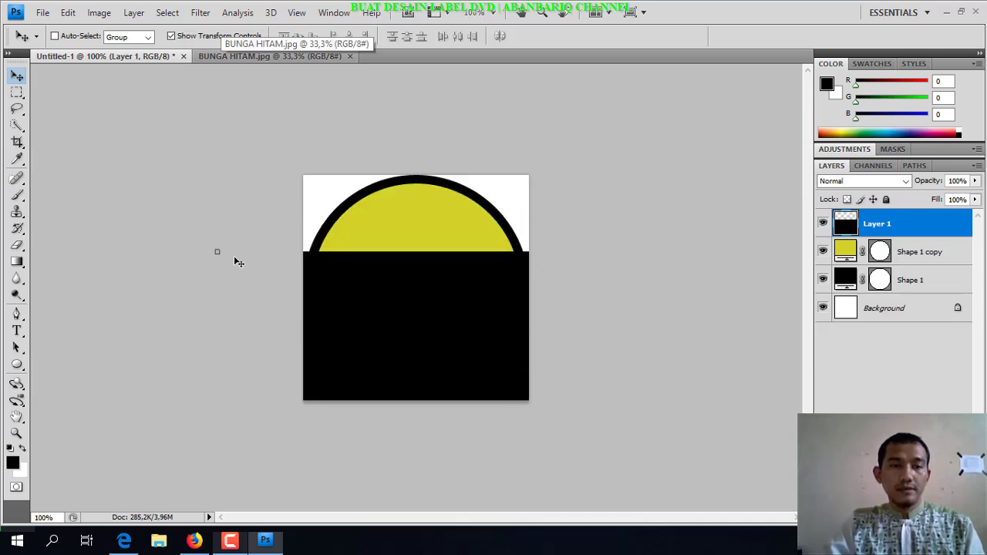
- Shrink the flower image freely to about 54% width and 59% height and move it back over the label
drag(216, 250, 520, 400)
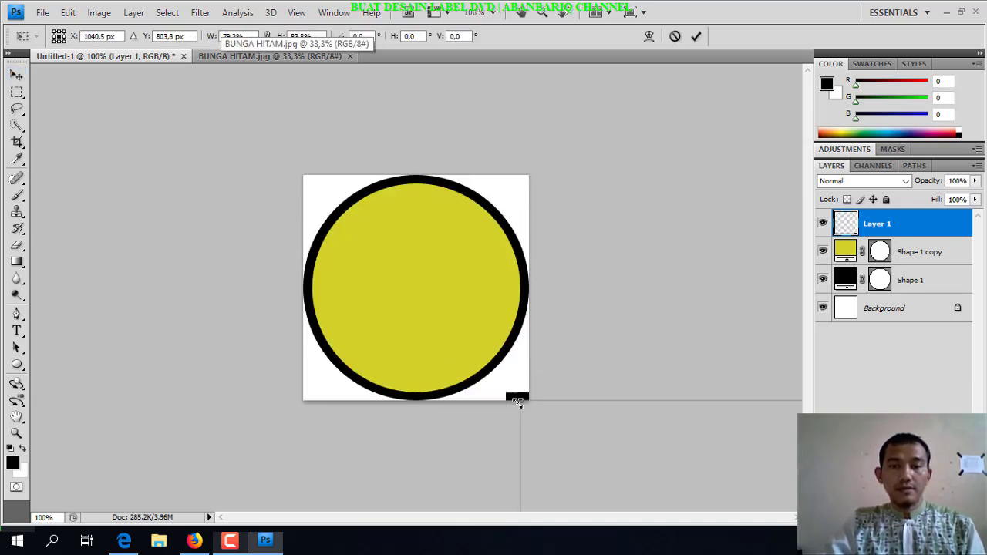
key(ctrl+z)
drag(263, 208, 224, 195)
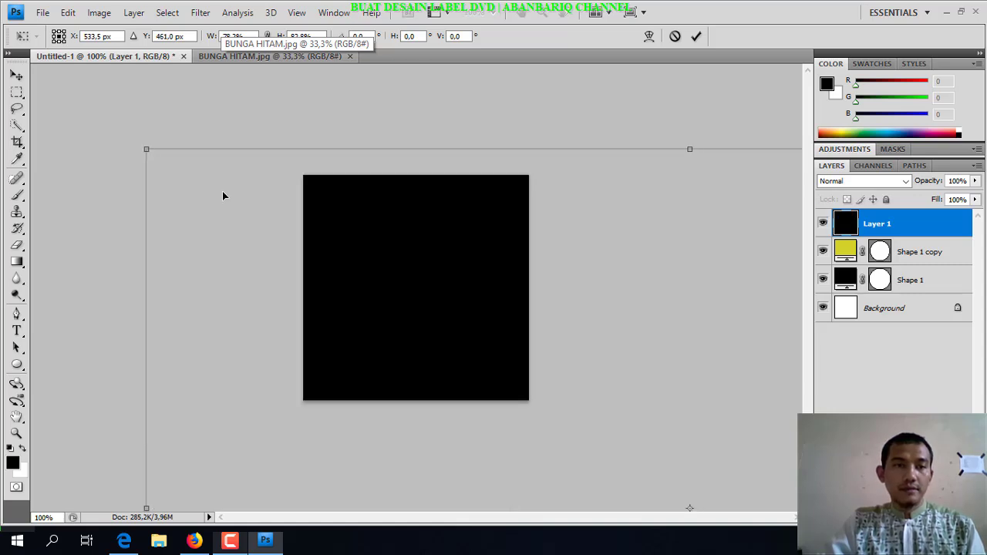
drag(144, 150, 518, 370)
drag(371, 243, 238, 168)
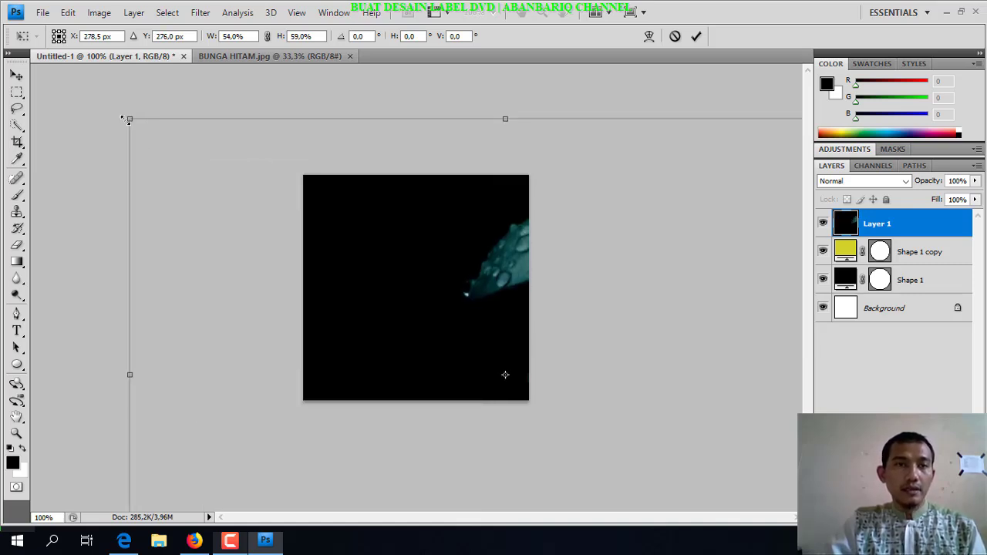
- Set both the width and height scale of the flower image to 10%
click(251, 36)
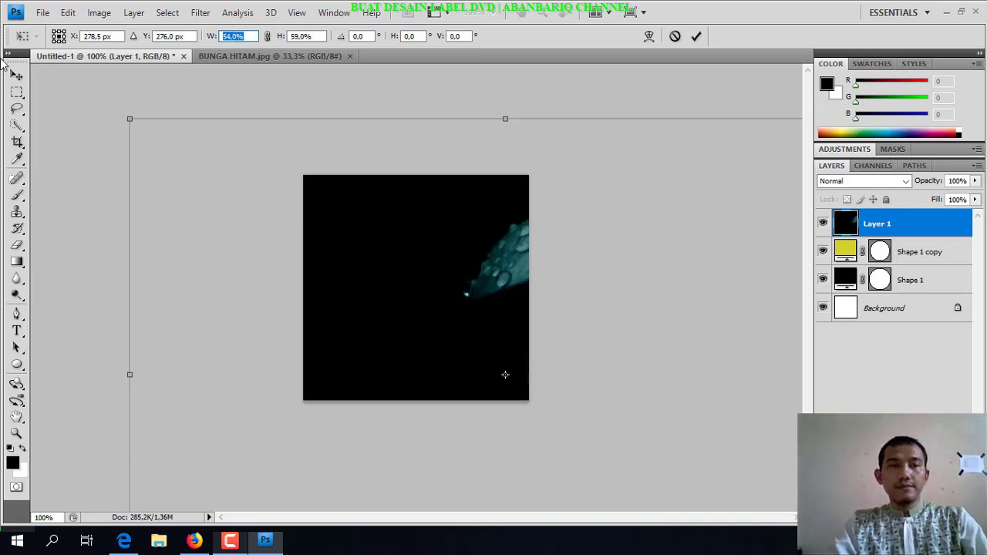
text(10)
key(Tab)
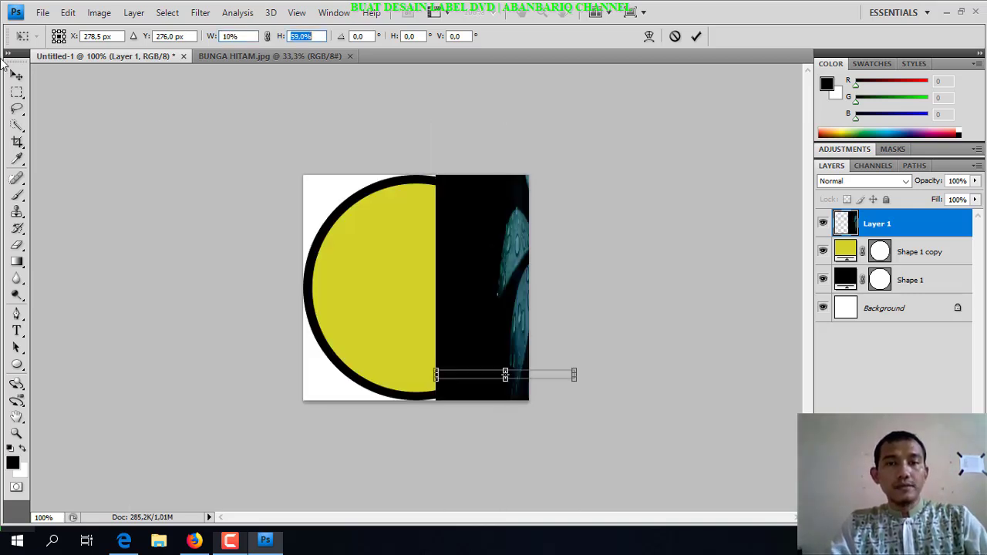
text(10)
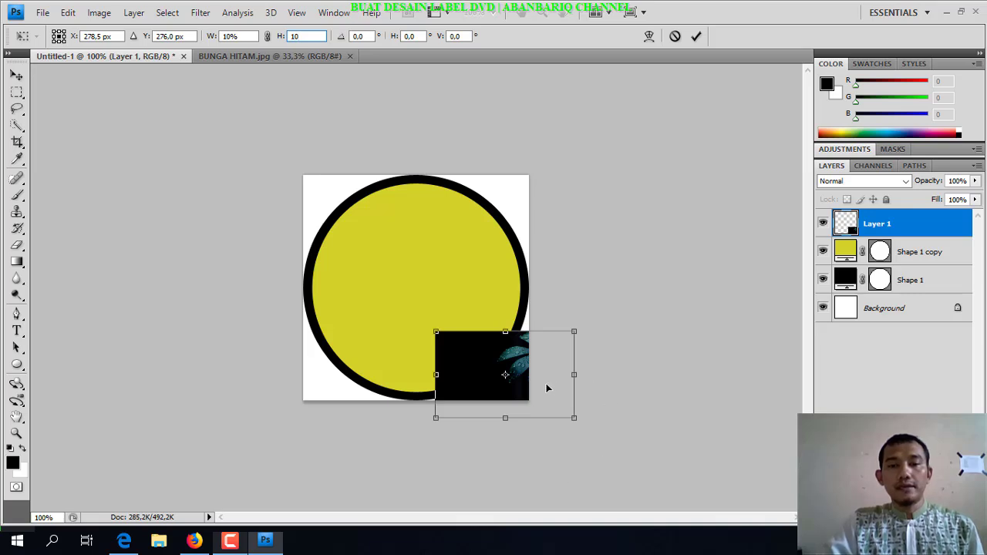
- Enlarge the flower image to about 18.7% by 25% over the label and align its edge with the canvas's right edge
drag(519, 370, 366, 223)
drag(421, 269, 541, 399)
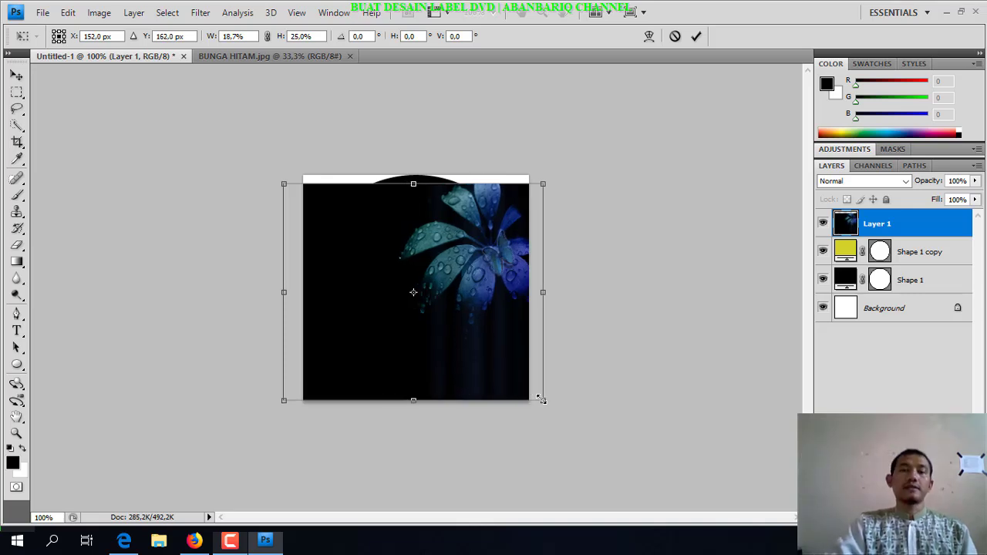
key(Return)
mouse_move(491, 346)
mouse_down()
mouse_move(455, 341)
mouse_move(475, 346)
mouse_up()
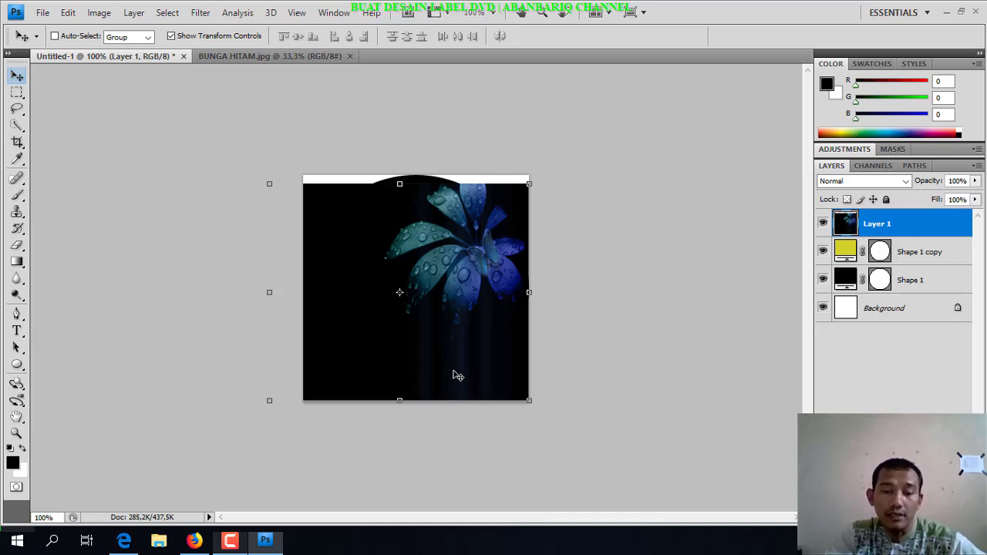
- Apply Hue/Saturation to the flower layer with a green-to-light-blue hue shift, saturation +64 and lightness +53
key(i)
key(ctrl+u)
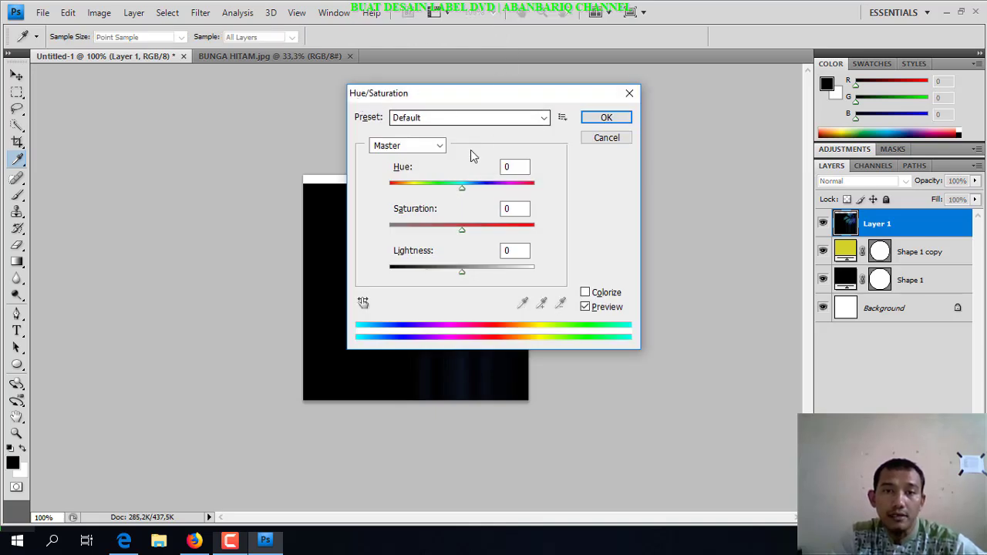
click(460, 189)
drag(460, 189, 418, 189)
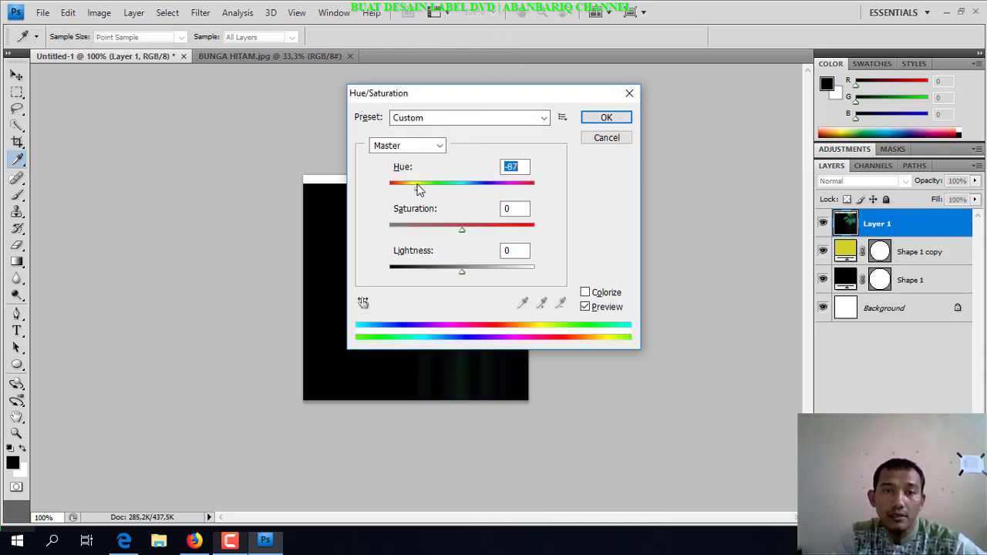
drag(486, 96, 768, 97)
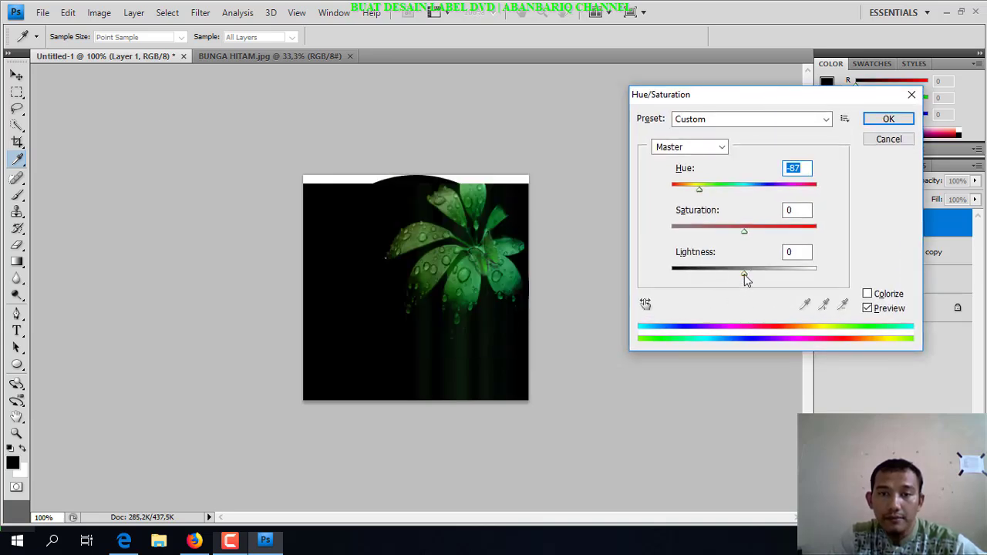
drag(747, 278, 783, 279)
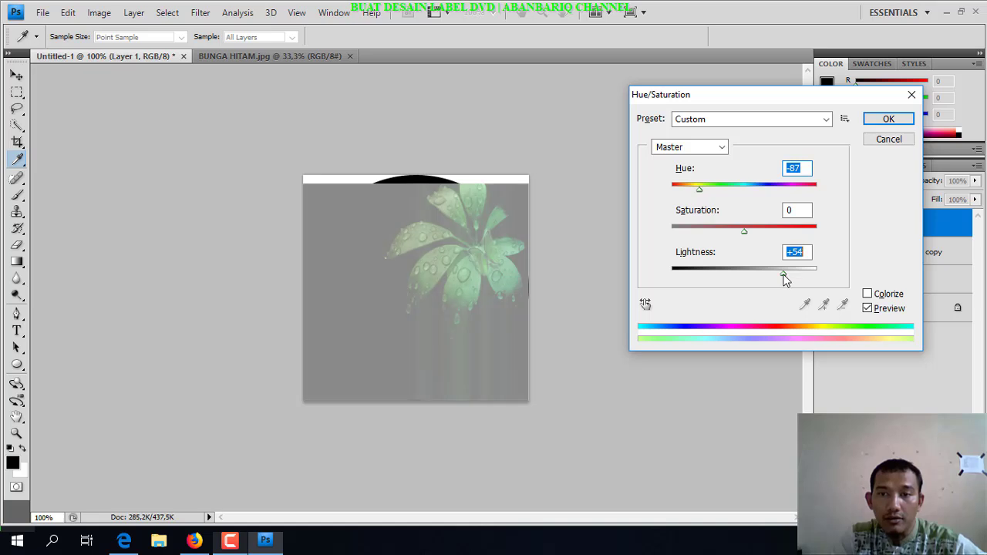
drag(745, 231, 790, 231)
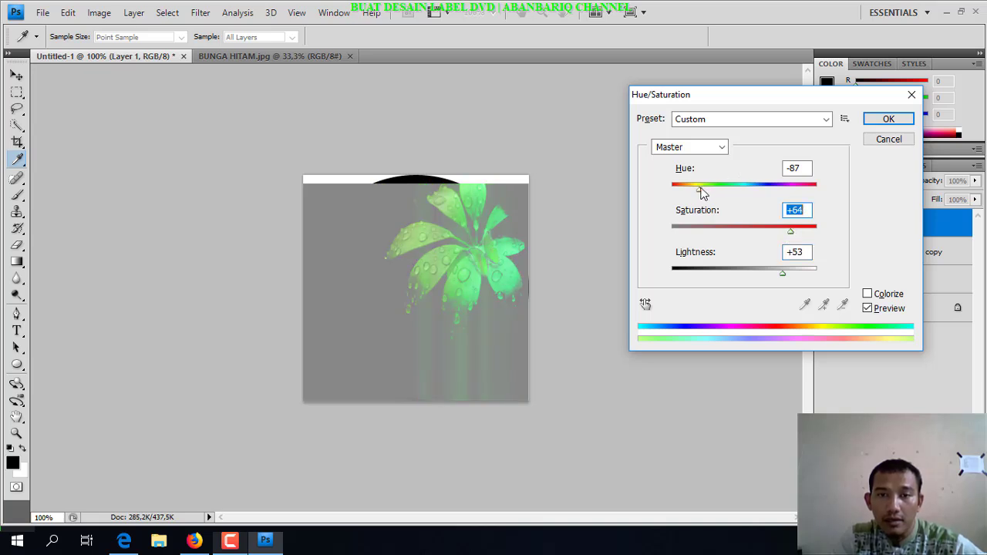
mouse_move(702, 193)
mouse_down()
mouse_move(729, 193)
mouse_move(720, 188)
mouse_up()
click(884, 122)
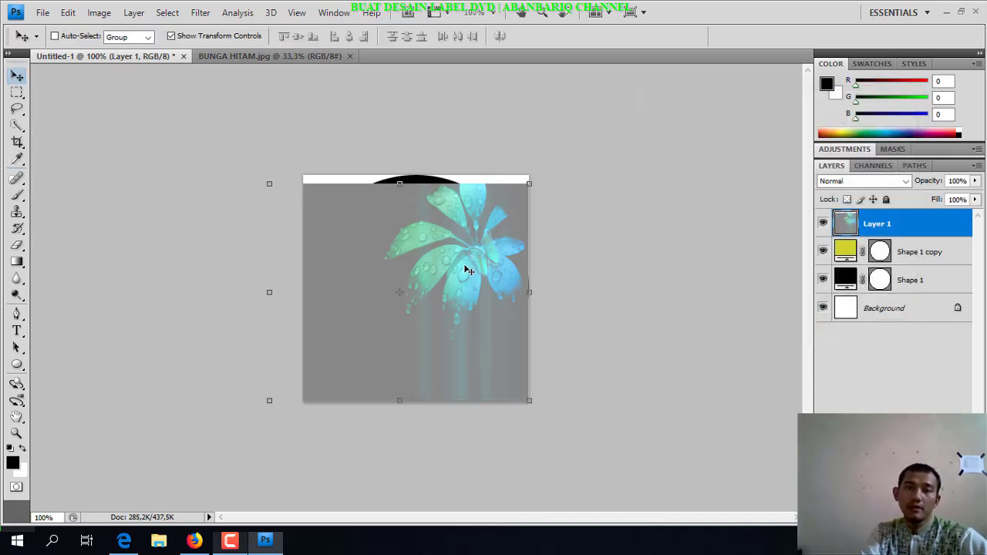
- Stretch the flower image to 104% height and place its top edge level with the top of the yellow circle
drag(466, 267, 465, 258)
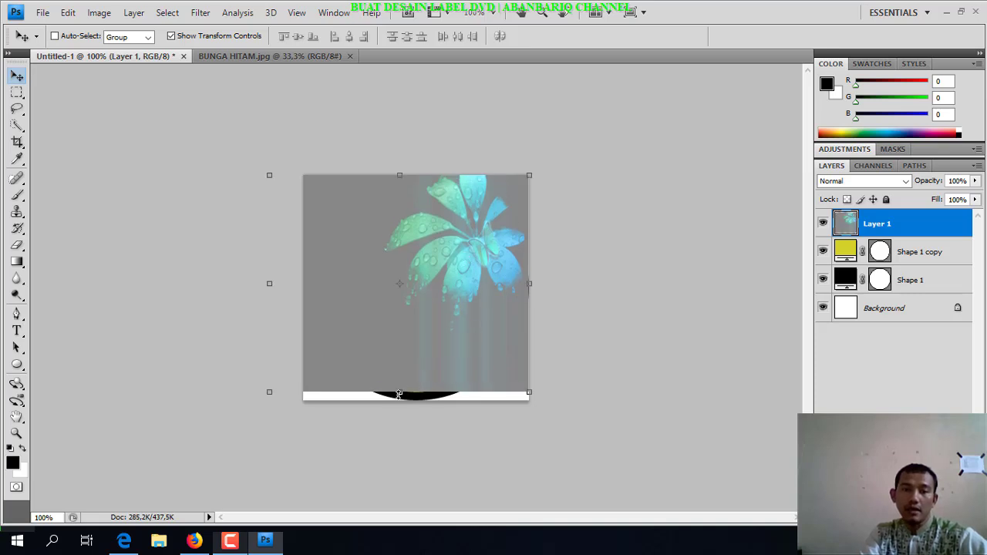
drag(399, 394, 398, 406)
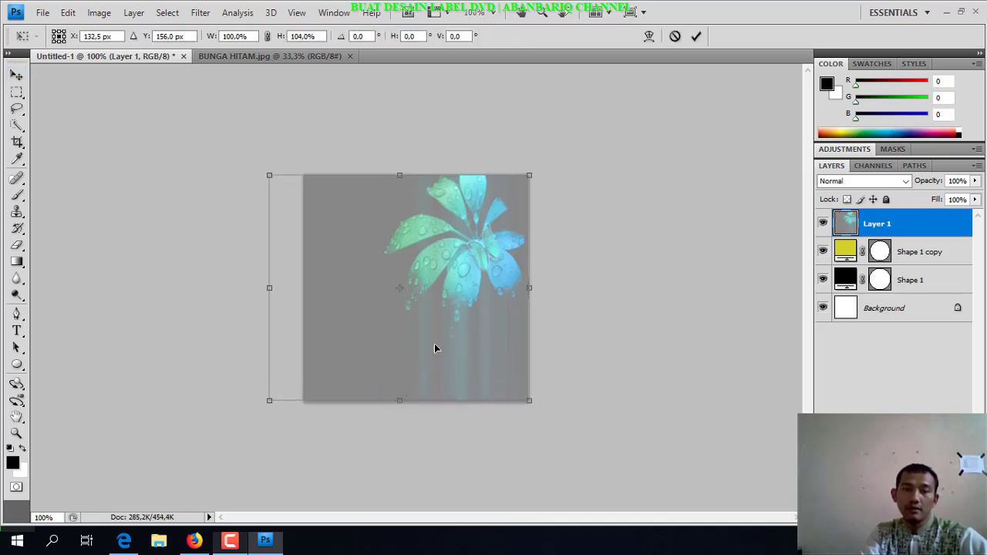
mouse_move(434, 349)
mouse_down()
mouse_move(420, 358)
mouse_move(433, 355)
mouse_up()
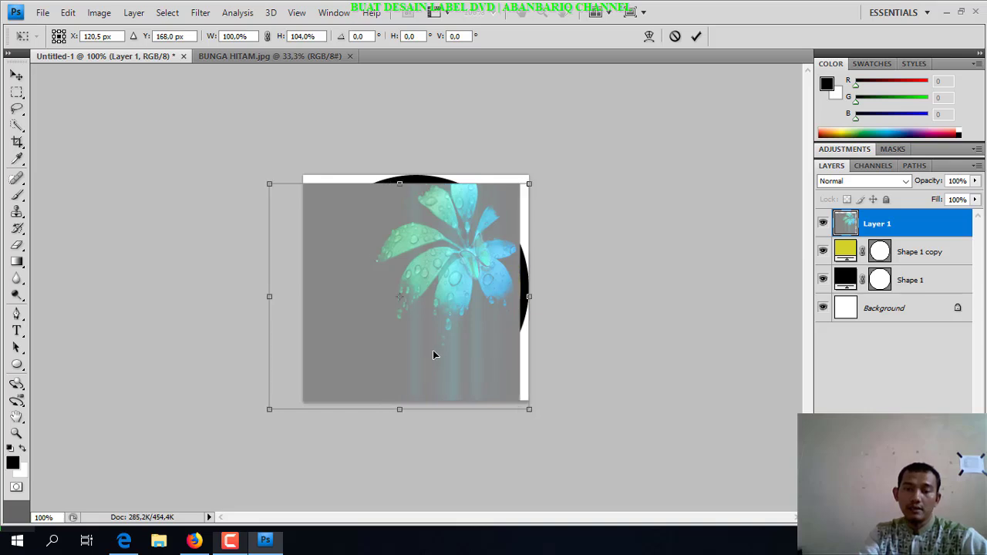
key(Return)
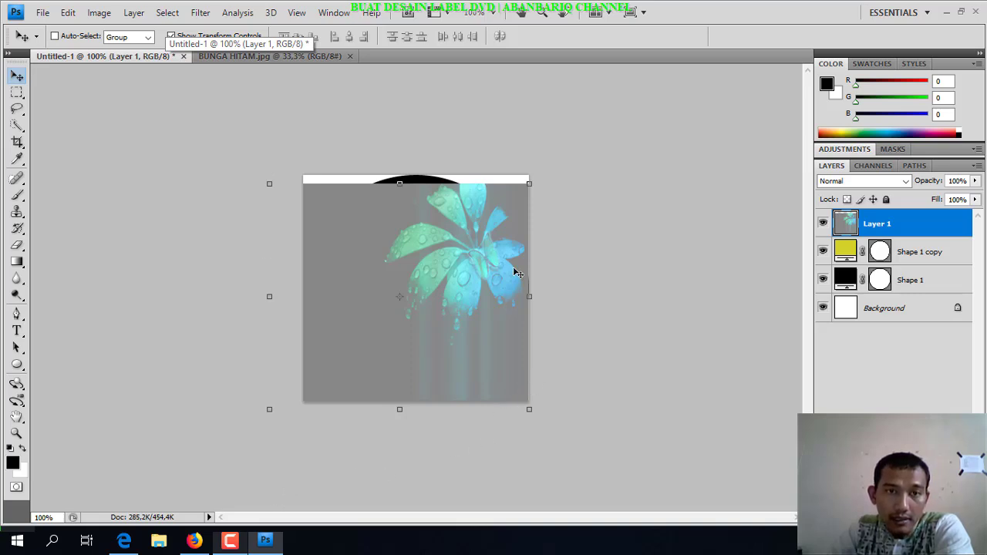
- Hide the transform controls, clip the flower layer to the yellow circle with a clipping mask, and shift the flower slightly to the right
click(171, 36)
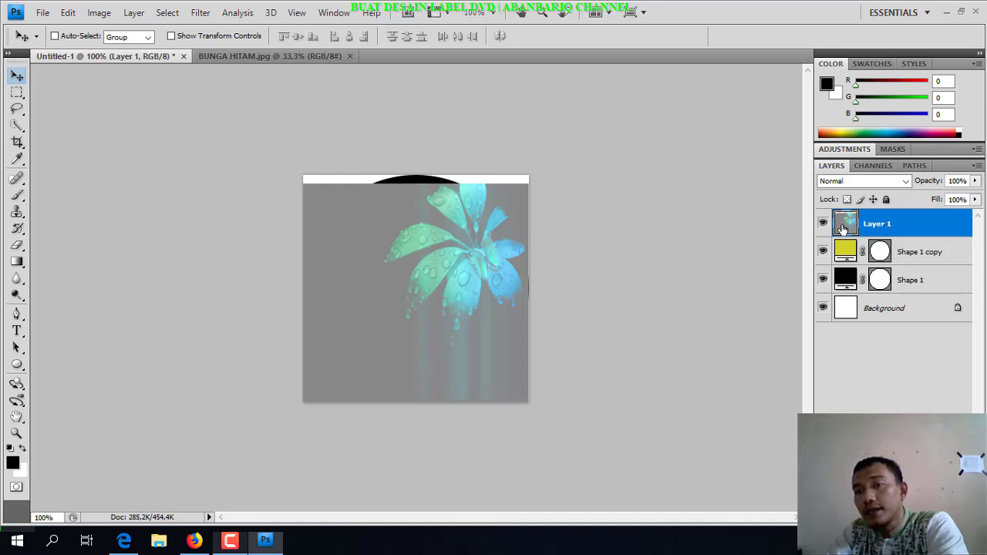
right_click(877, 227)
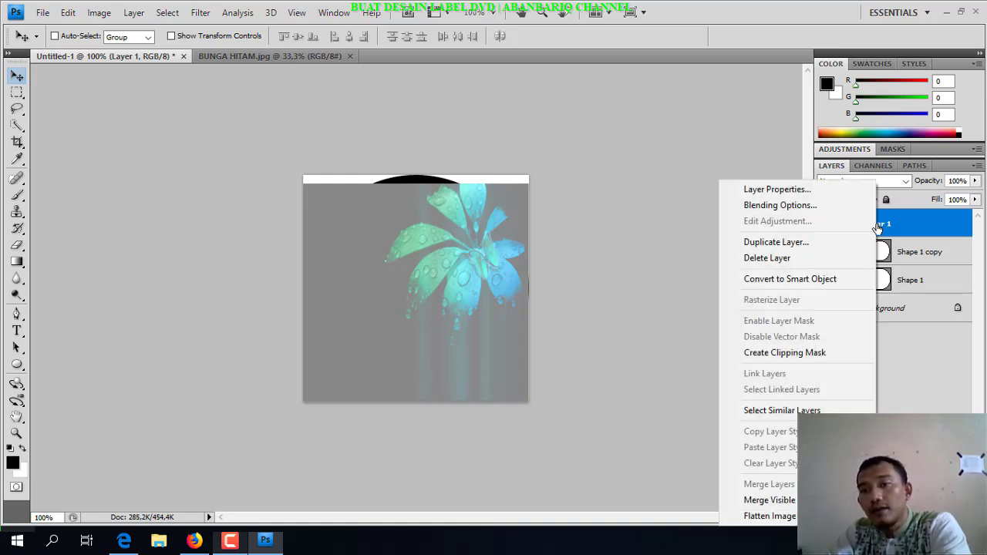
click(900, 225)
right_click(846, 222)
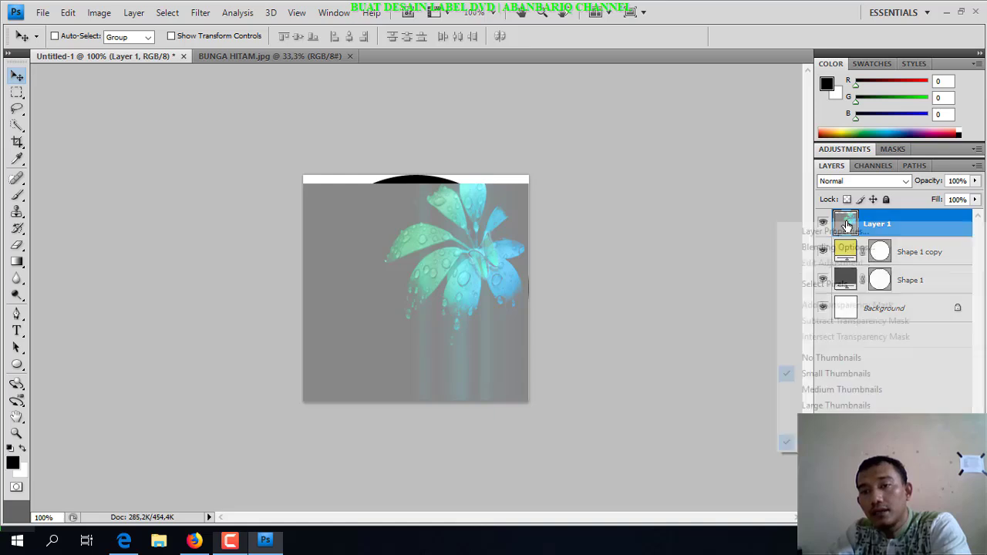
click(874, 223)
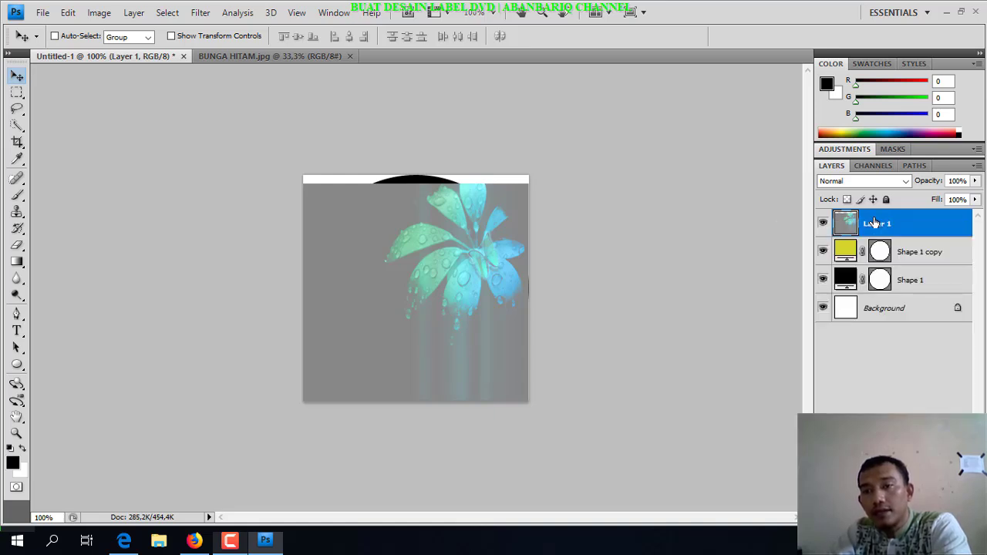
right_click(874, 223)
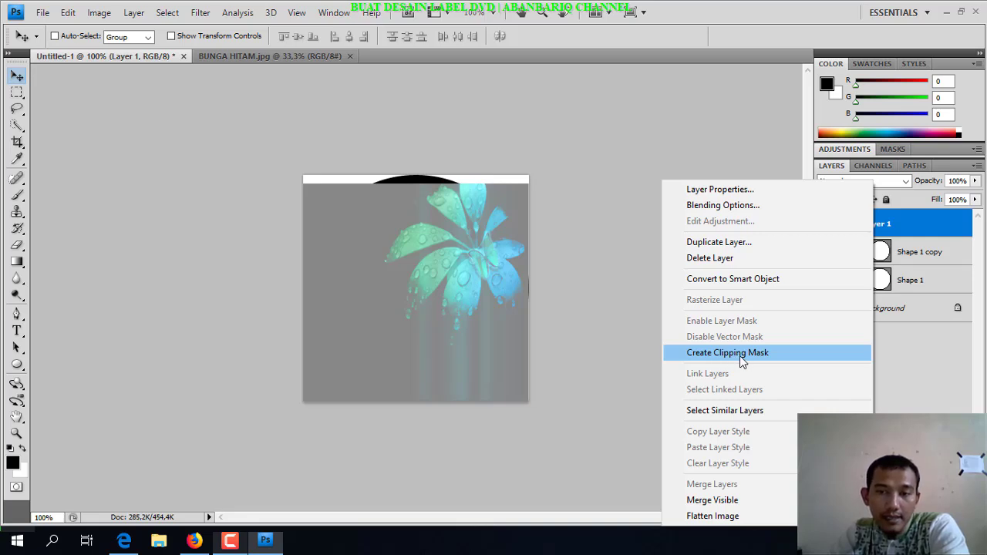
click(708, 353)
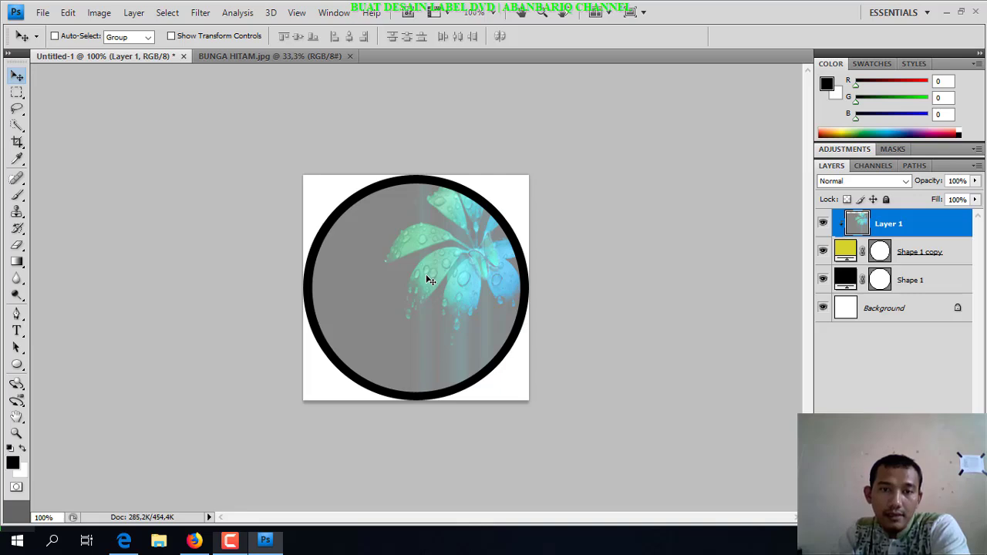
mouse_move(429, 280)
mouse_down()
mouse_move(405, 285)
mouse_move(438, 277)
mouse_up()
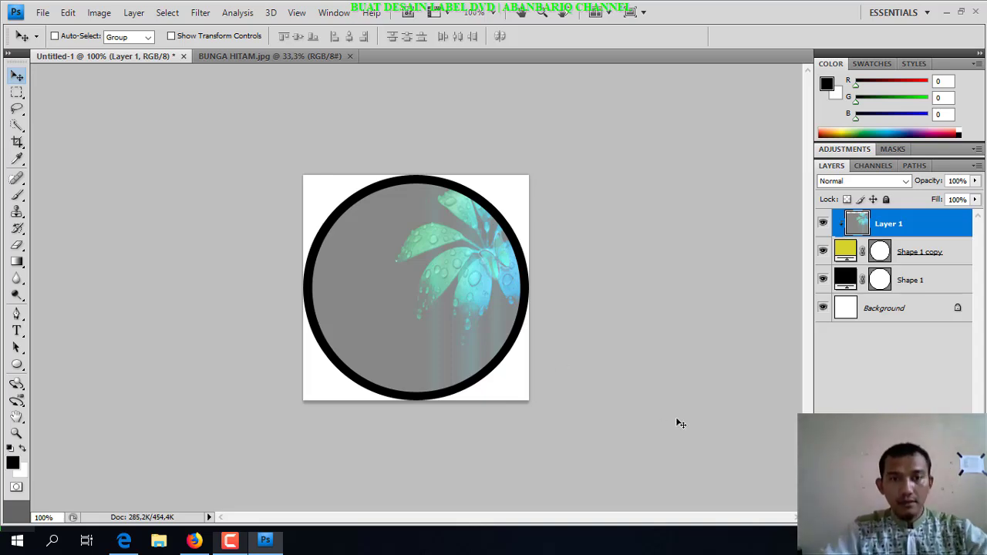
- Draw a black ellipse over the middle of the label and move it slightly up and to the left
click(18, 367)
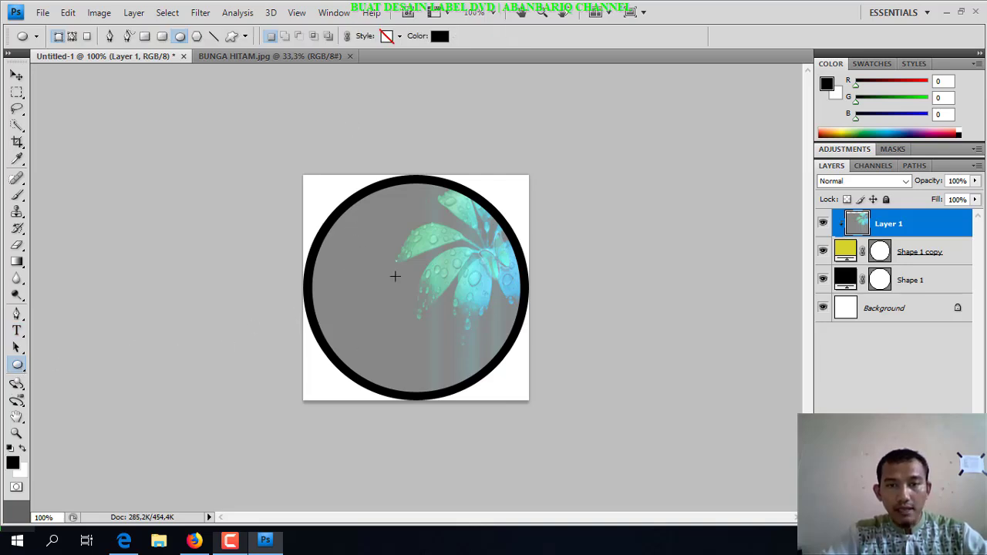
drag(353, 228, 488, 350)
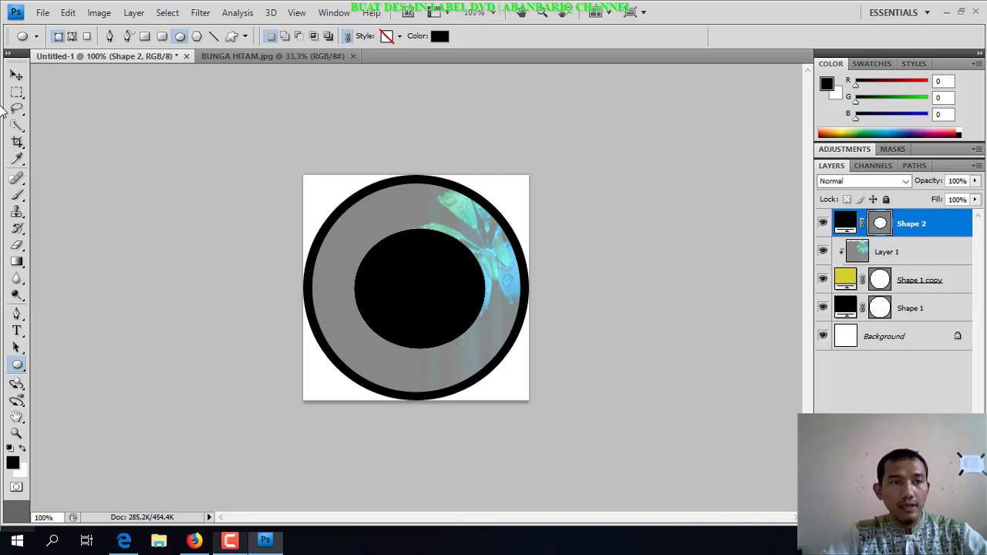
click(17, 75)
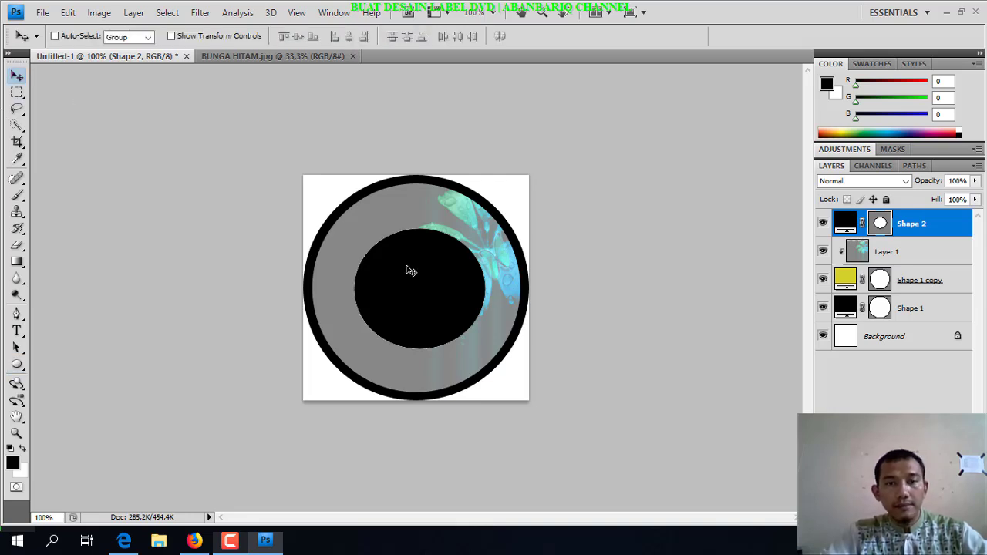
drag(407, 273, 390, 259)
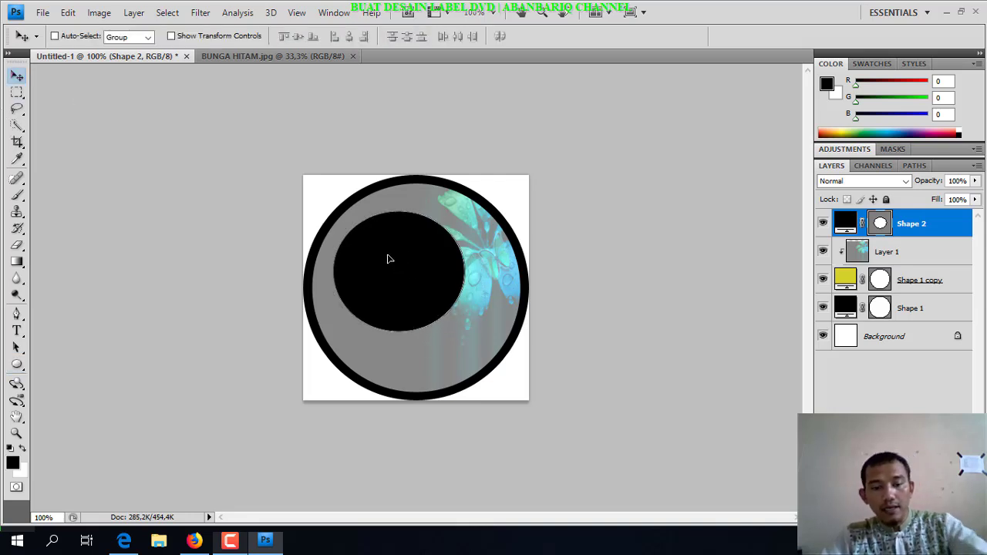
- Enlarge the black ellipse toward the lower right and widen it slightly so it fills the label's centre inside a ring of background
key(ctrl+t)
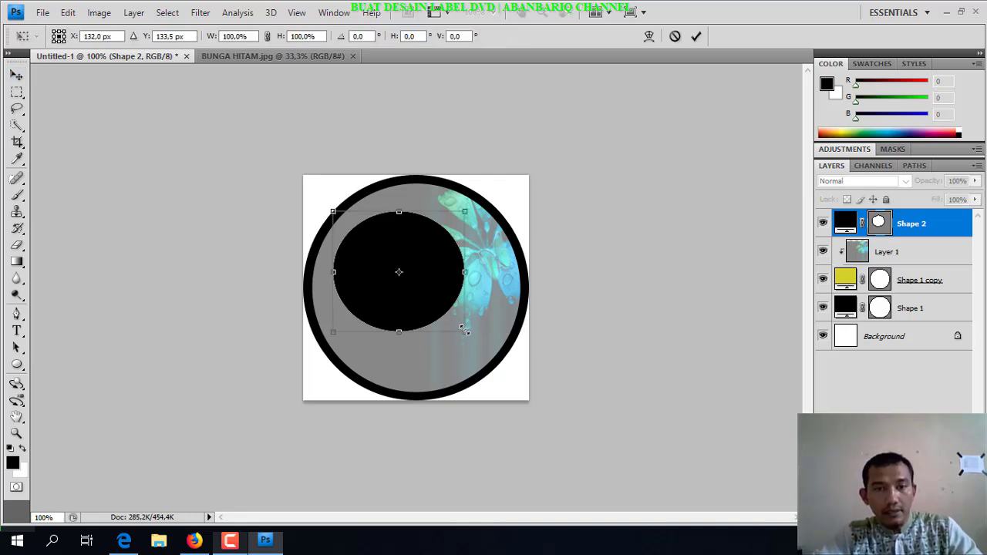
drag(465, 331, 497, 366)
key(Return)
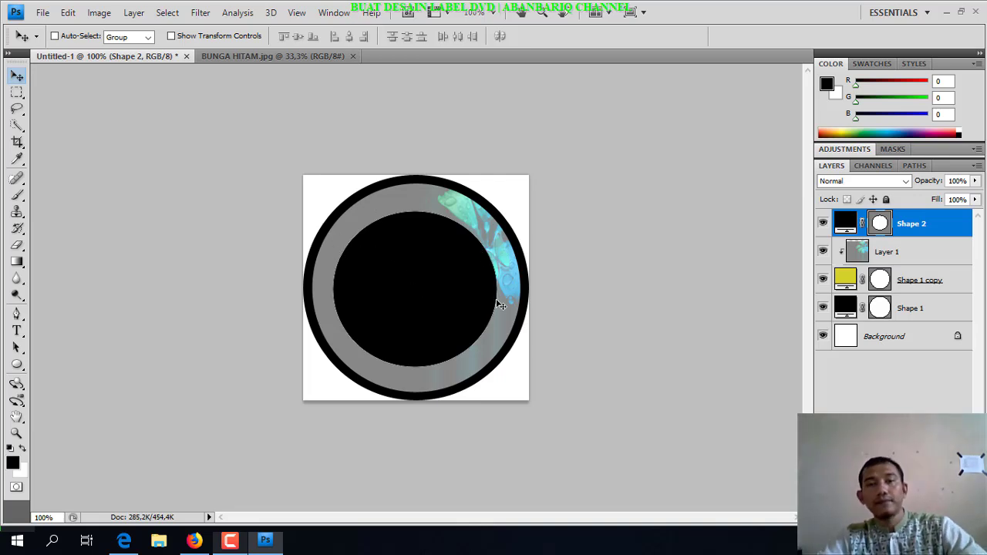
key(ctrl+t)
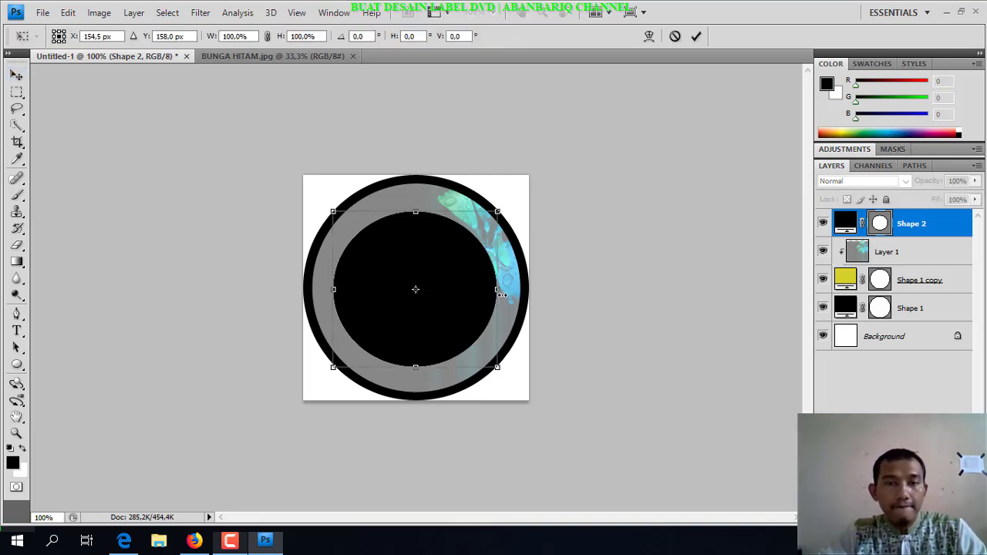
drag(505, 294, 507, 294)
key(Return)
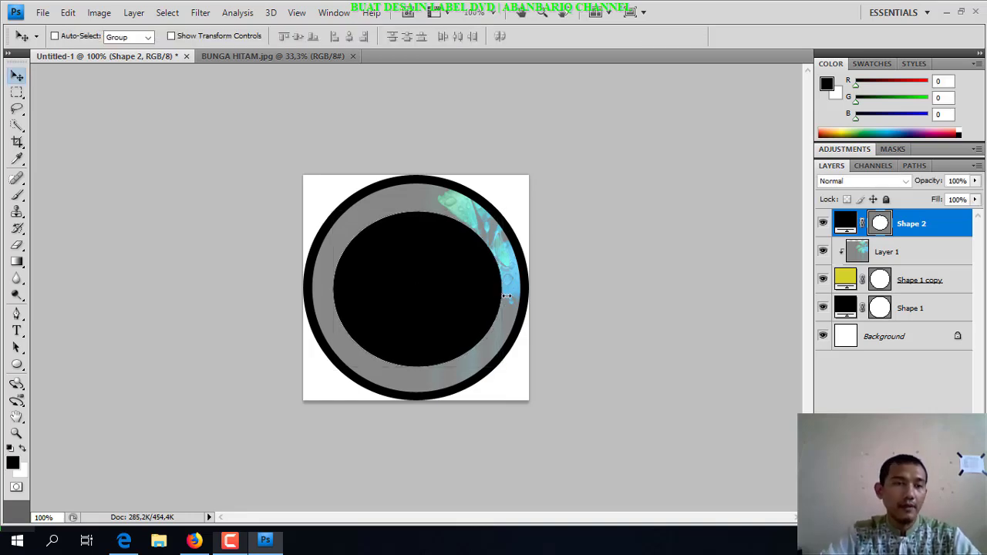
- Add the horizontal text "UJI KOMPETENSI KEAHLIAN MULTIMEDIA" in red (R 250, G 0, B 0) along the upper outline of the black ellipse
click(17, 332)
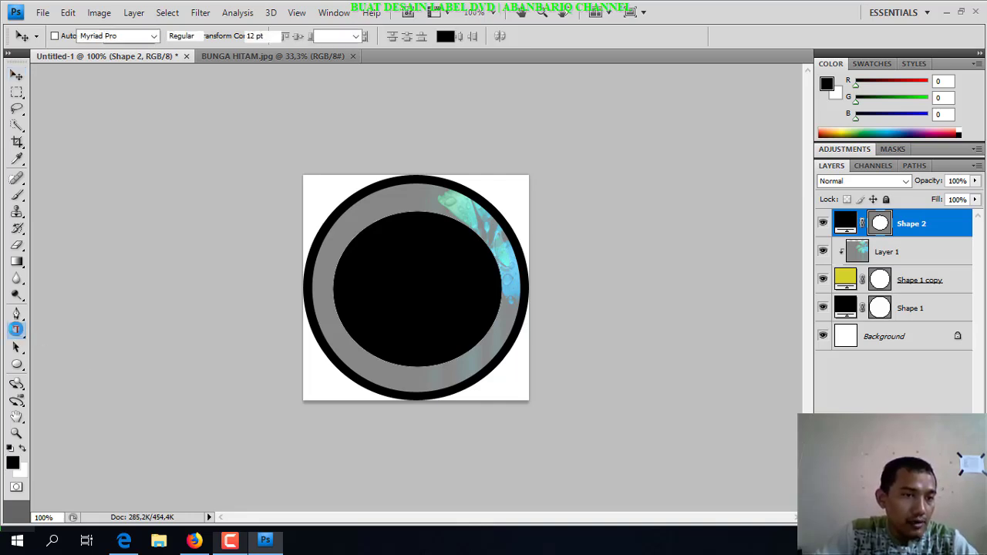
click(18, 331)
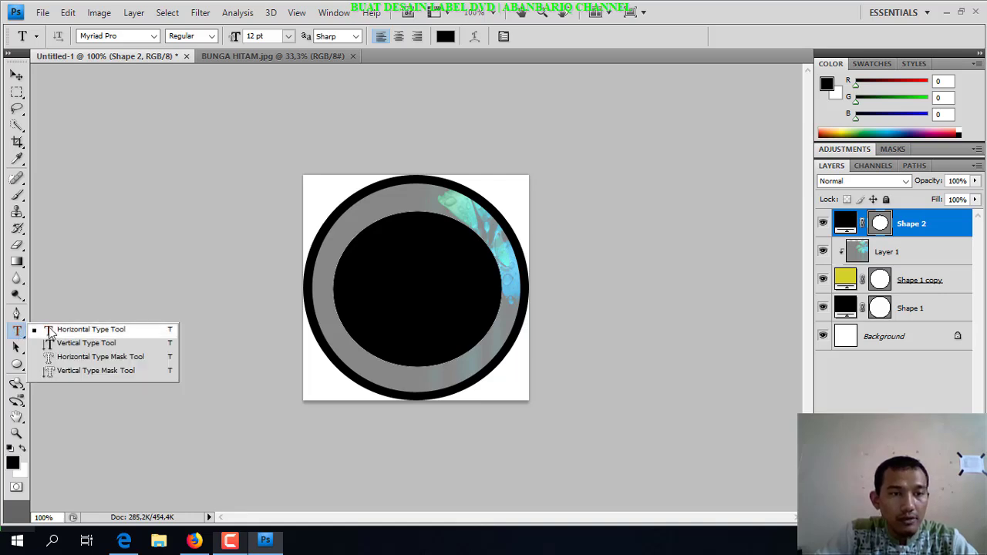
click(75, 333)
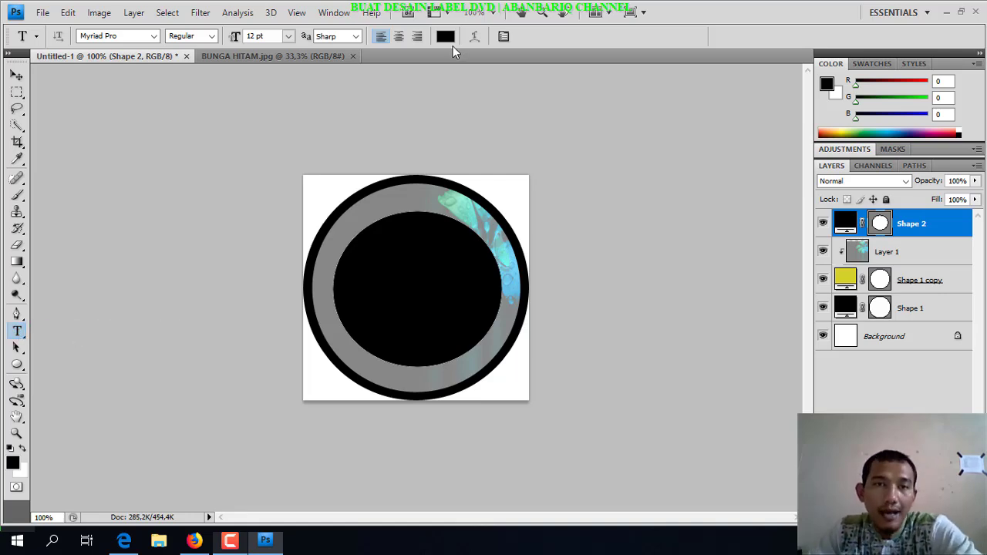
click(445, 36)
drag(421, 183, 491, 128)
click(622, 120)
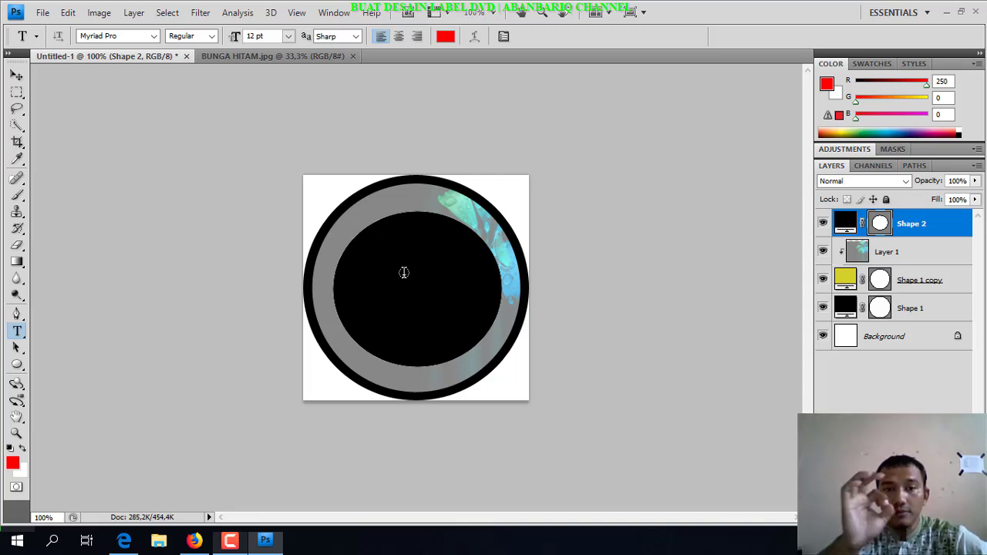
click(340, 255)
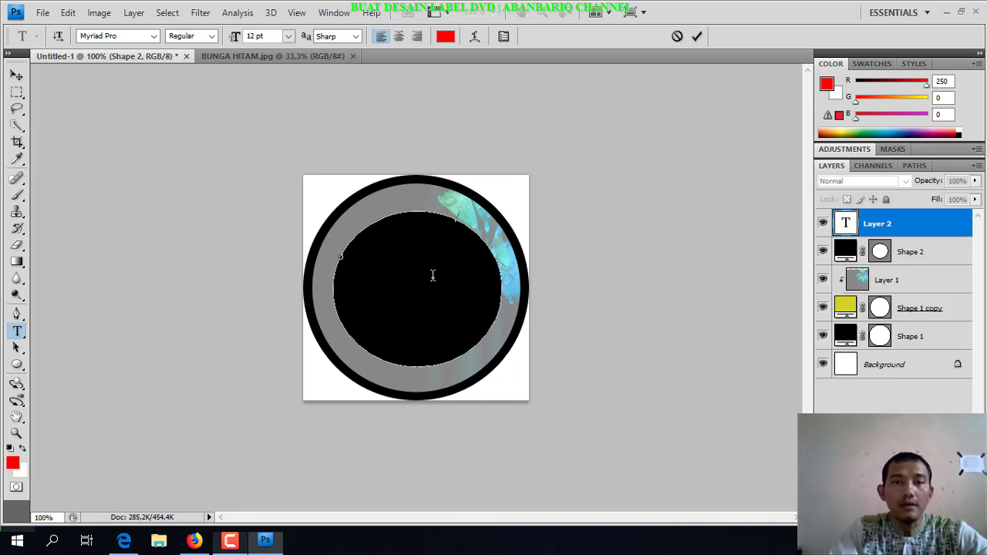
text(KOMPETENSI KEAHLIAN MULTIMEDIA)
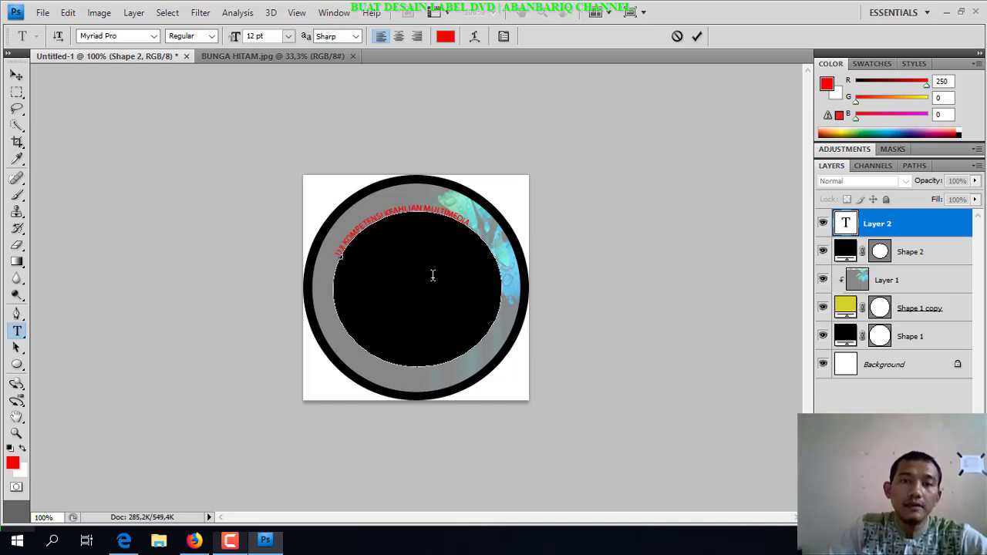
click(697, 37)
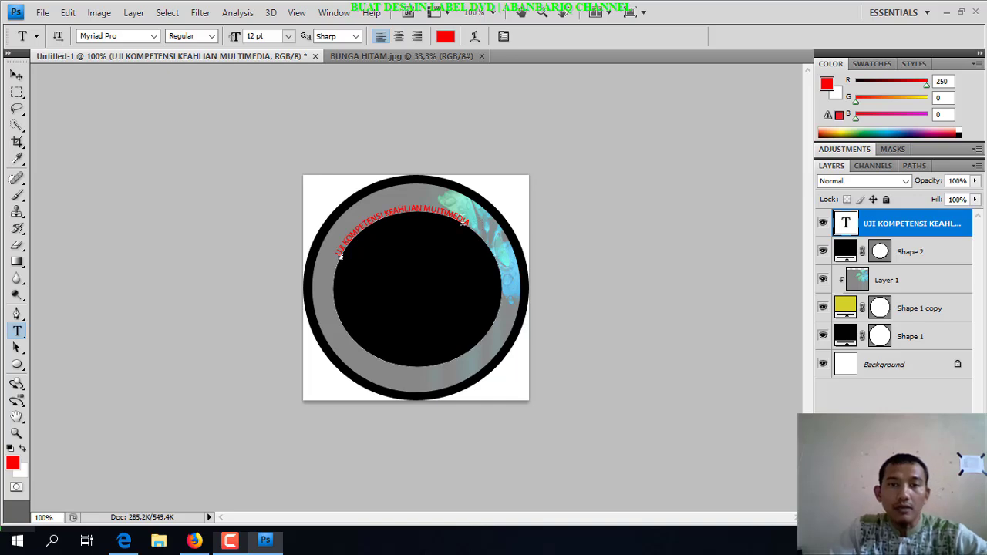
- Set all of the curved text to 18 pt in the Bold style
click(475, 223)
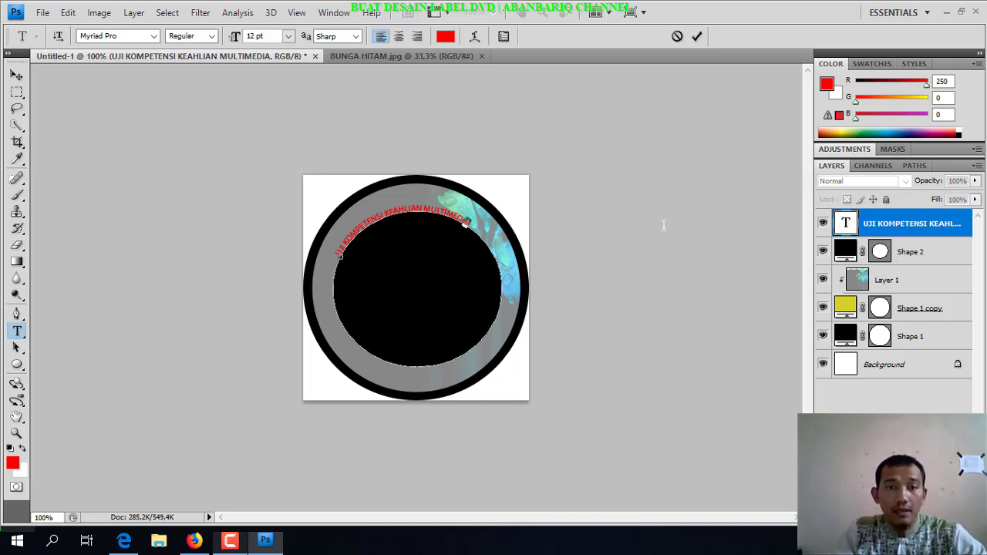
key(shift+Left)
key(shift+Left)
key(shift+Left)
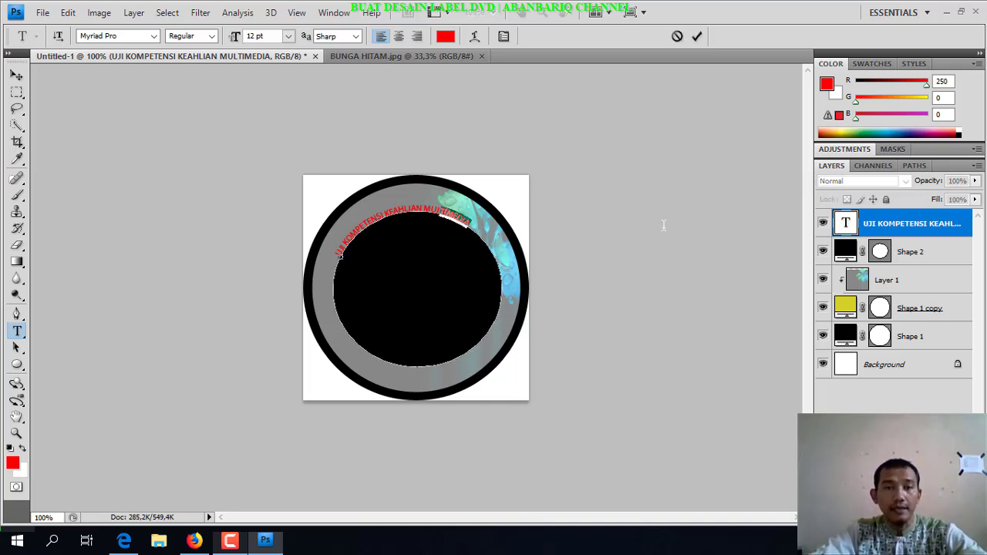
key(shift+Left)
key(shift+Left)
key(shift+Left)
key(shift+Left)
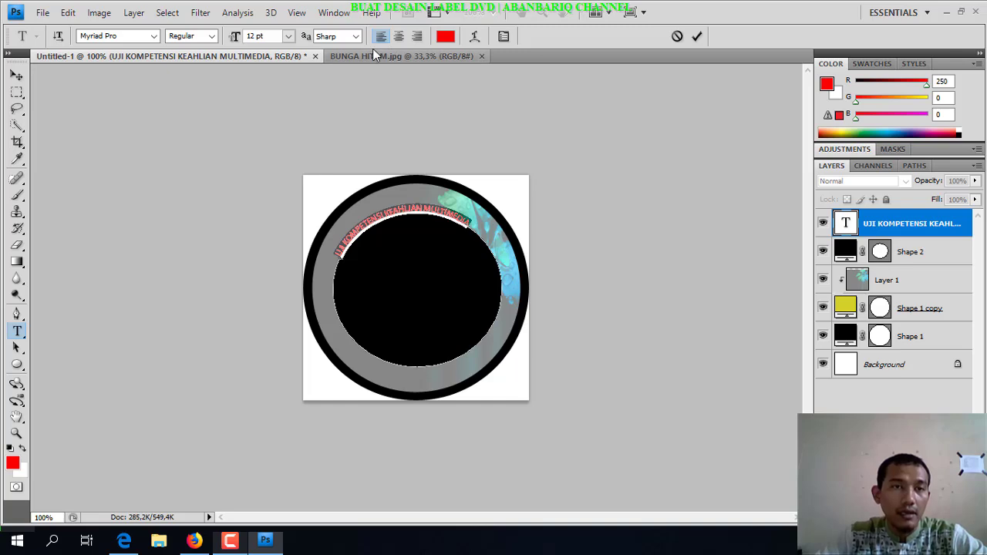
click(289, 37)
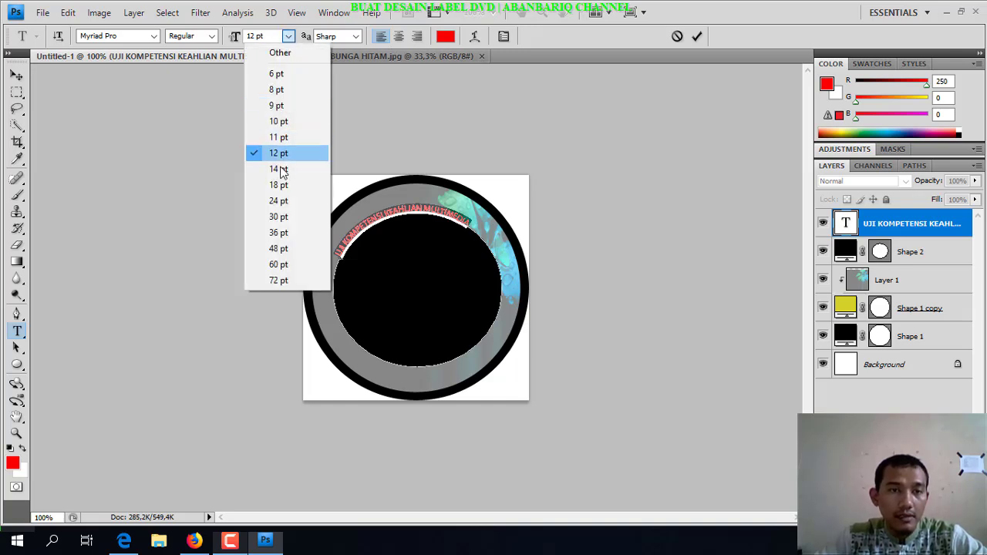
click(278, 218)
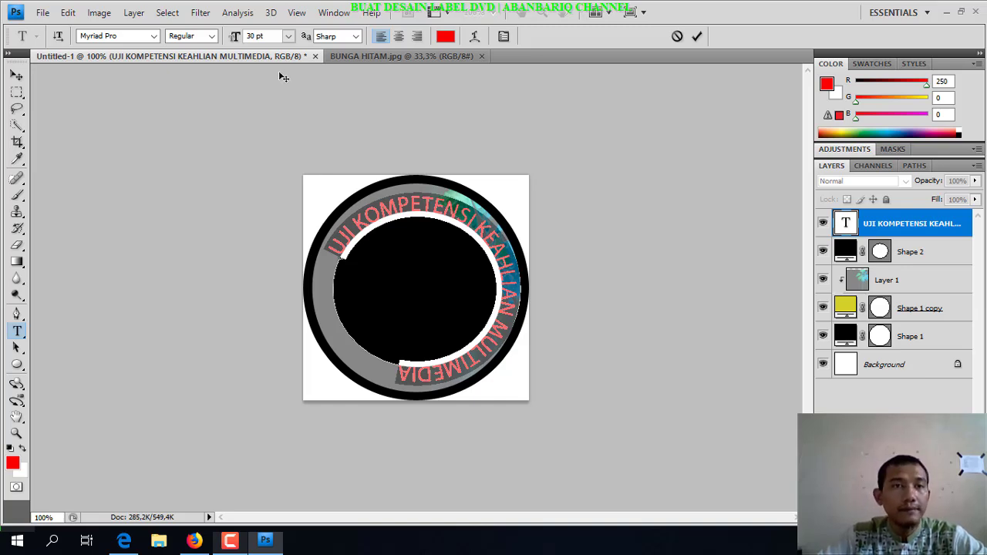
click(287, 37)
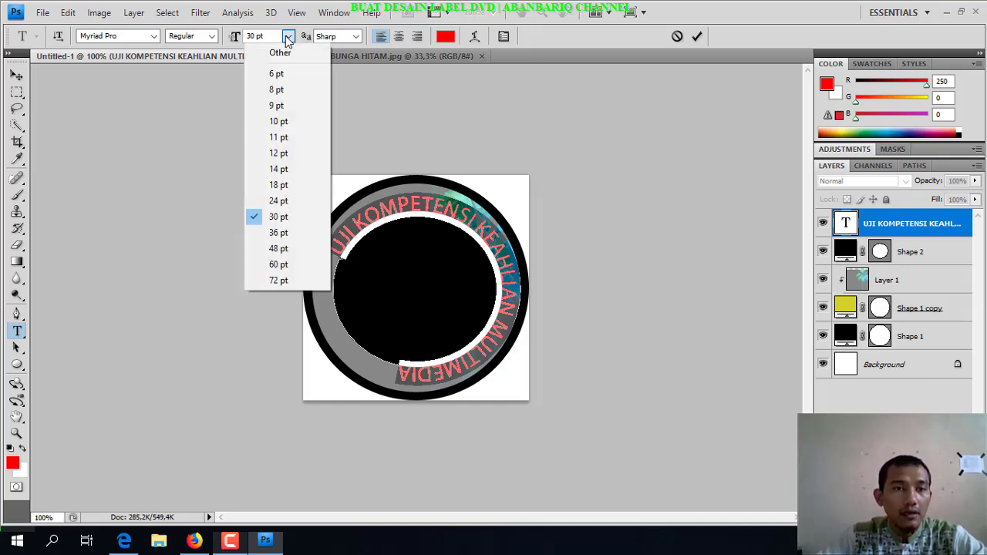
click(278, 186)
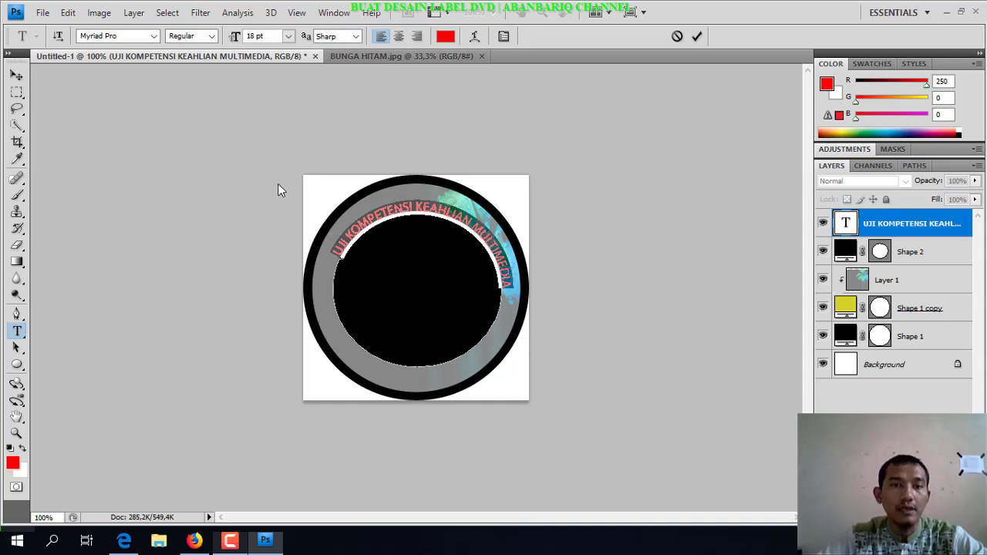
click(211, 37)
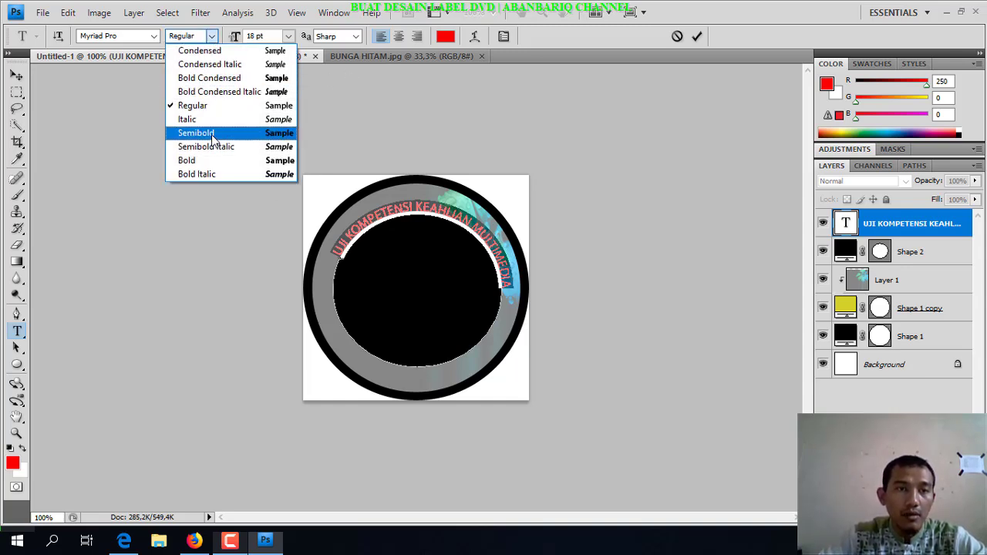
click(211, 161)
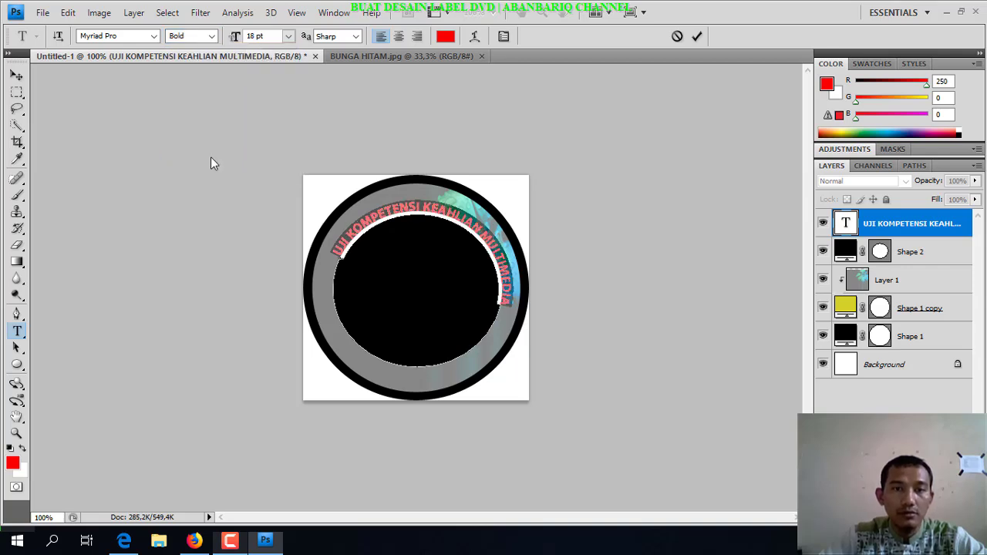
click(17, 75)
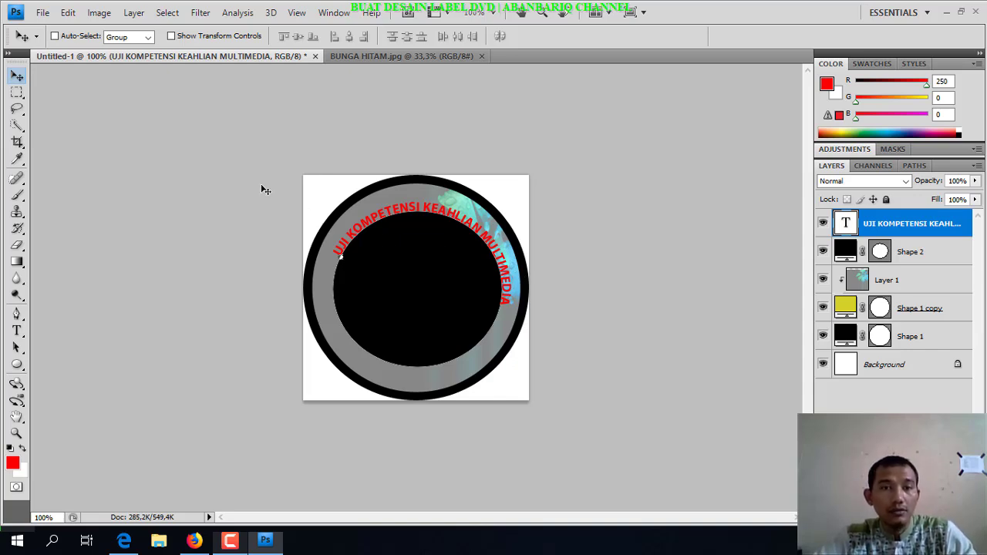
- Rotate the curved text by about -10.6° so it sits more evenly over the top of the ellipse
key(ctrl+t)
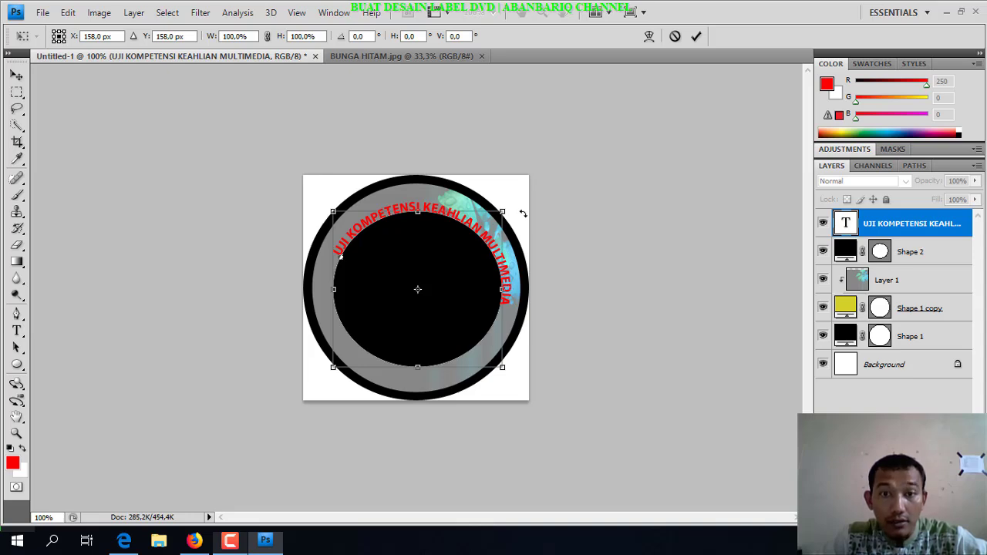
drag(523, 203, 504, 186)
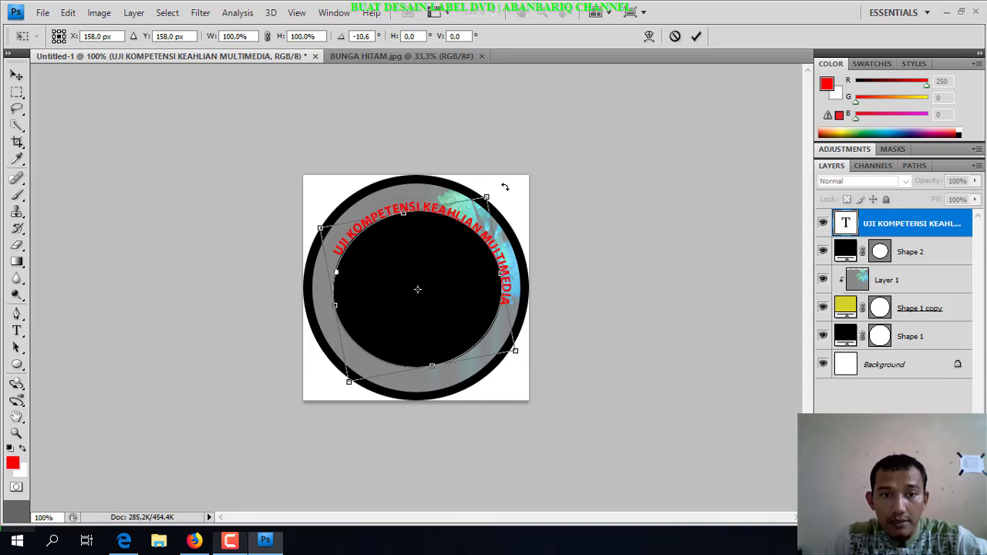
key(Return)
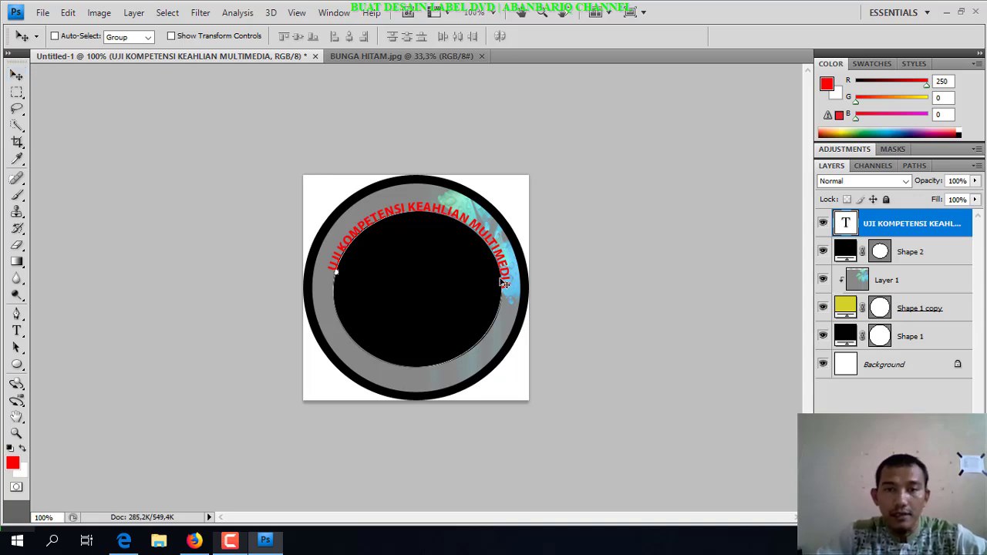
- Rotate the red curved text slightly further counterclockwise over the top of the black ellipse
key(ctrl+t)
drag(519, 200, 517, 194)
key(Return)
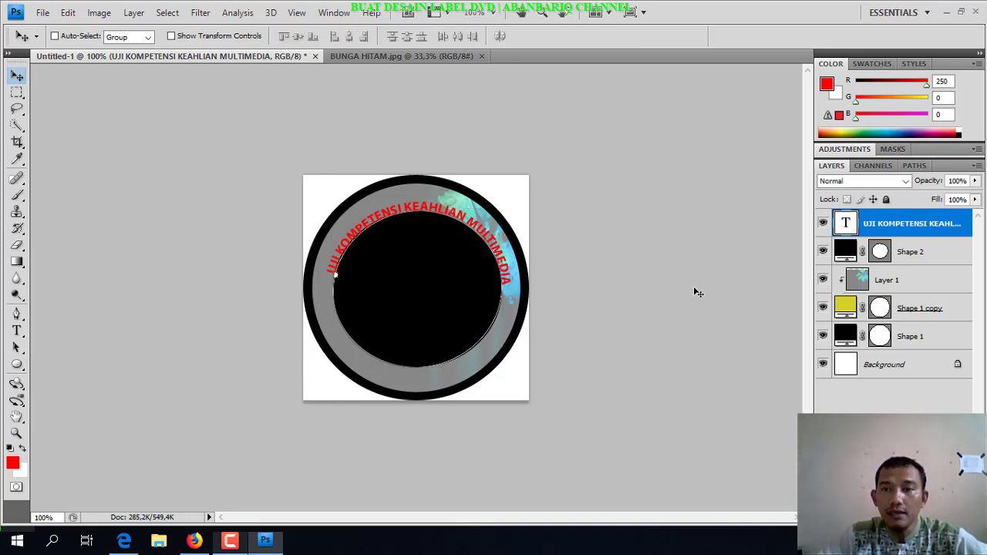
- Delete the inner black ellipse and move the red curved text up close to the label's black outer ring
click(846, 255)
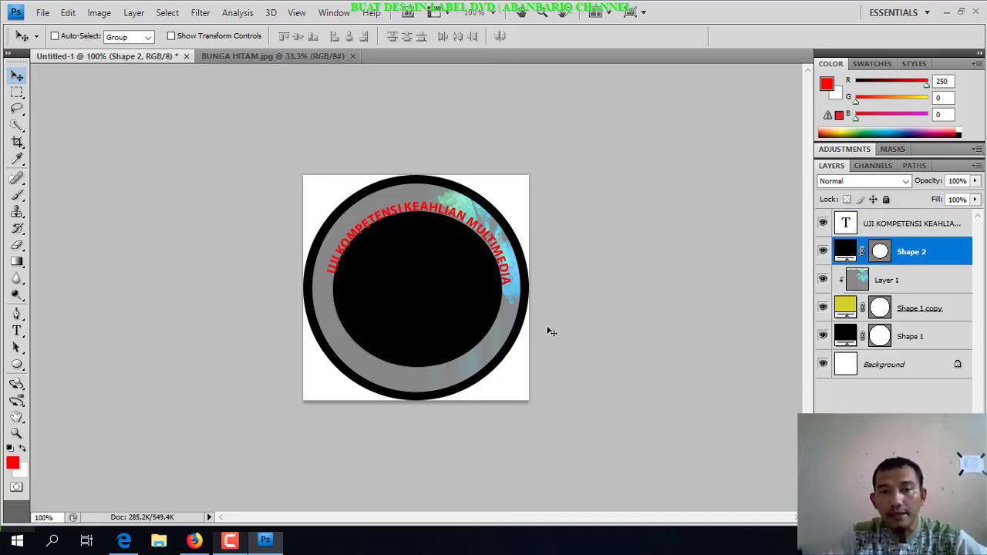
key(Delete)
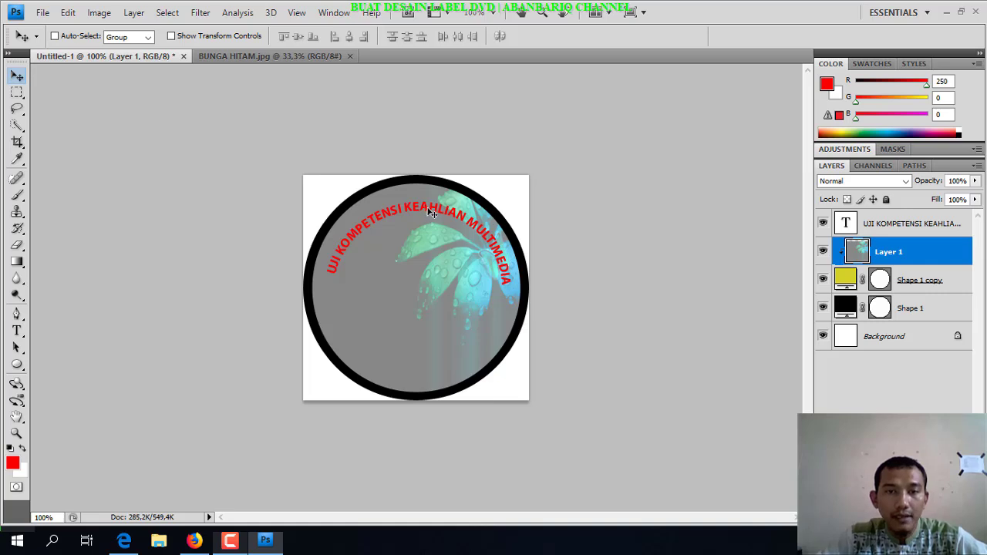
drag(431, 213, 422, 207)
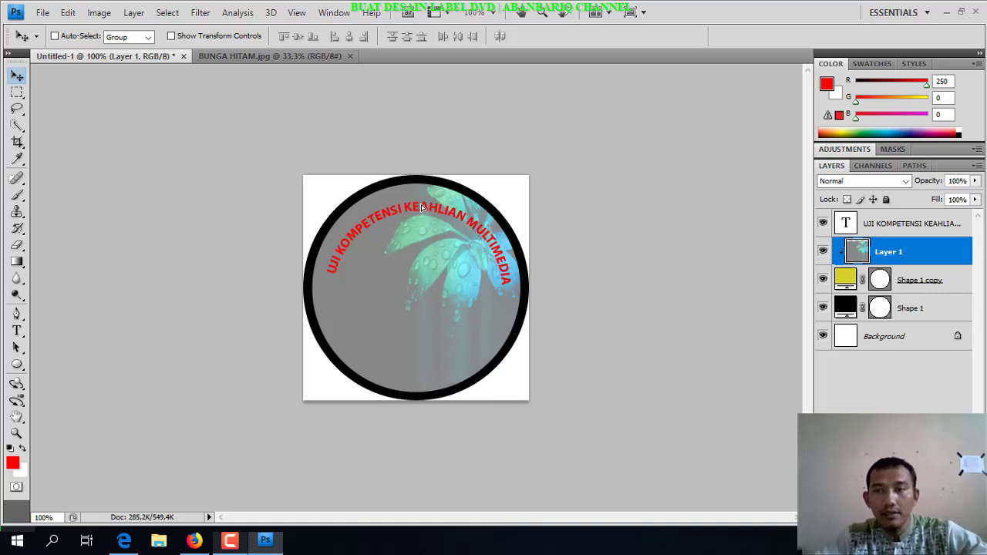
ctrl+click(851, 251)
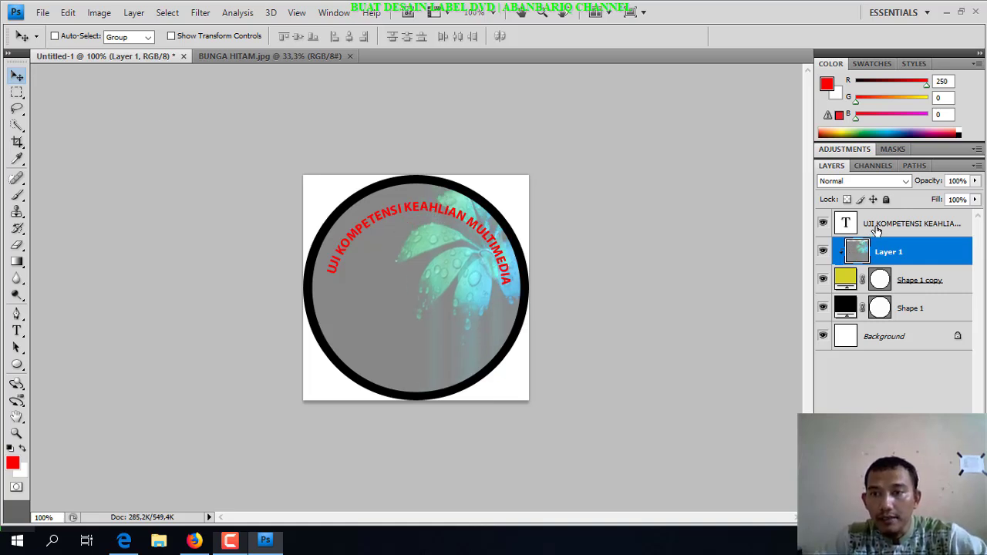
click(877, 225)
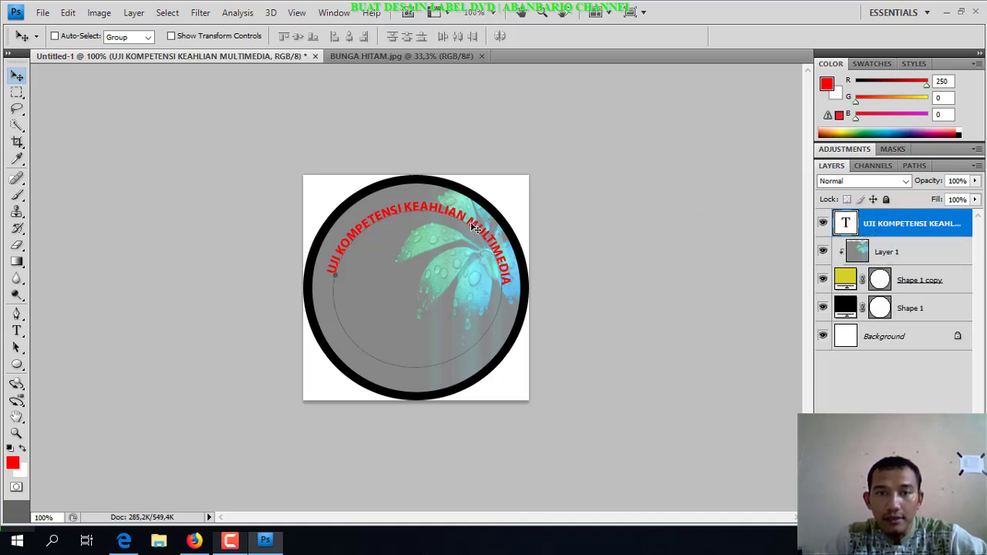
drag(469, 221, 466, 211)
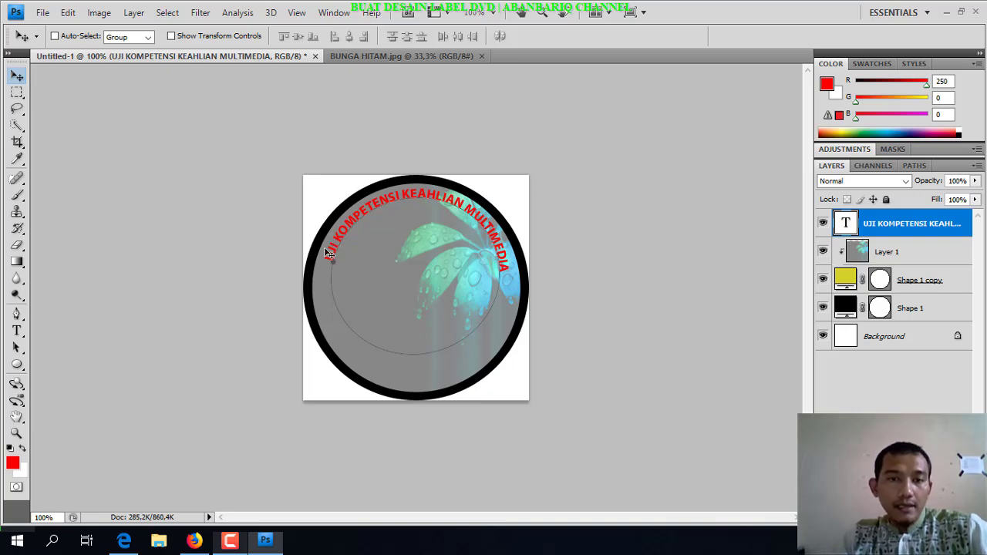
- Apply a drop shadow to the curved text with distance 3 px, spread 22% and size 2 px
click(139, 15)
mouse_move(262, 92)
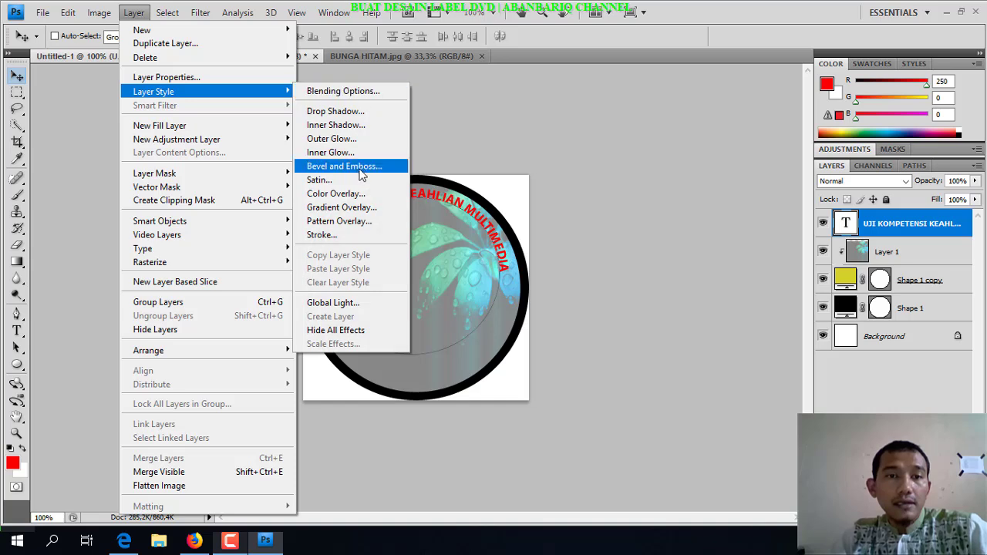
click(351, 112)
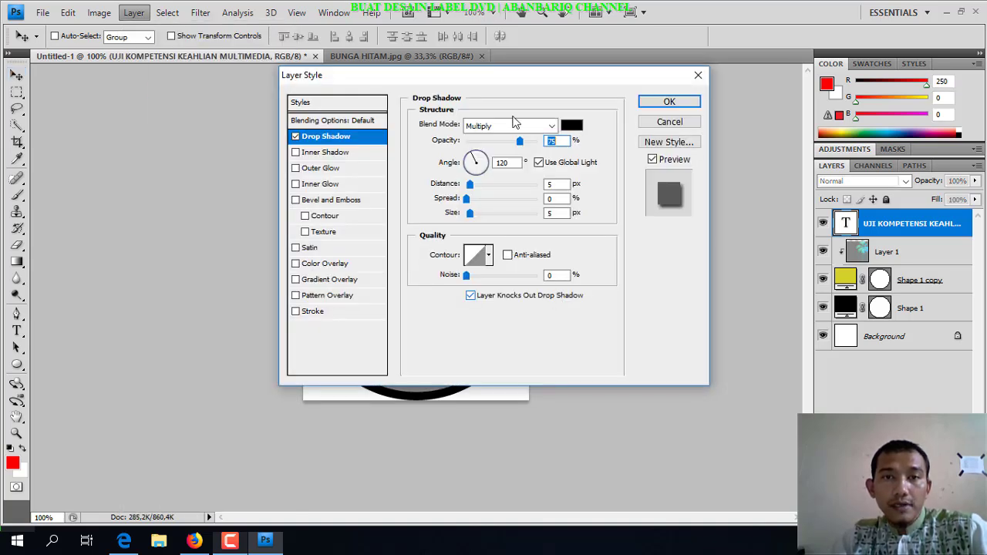
drag(507, 77, 743, 117)
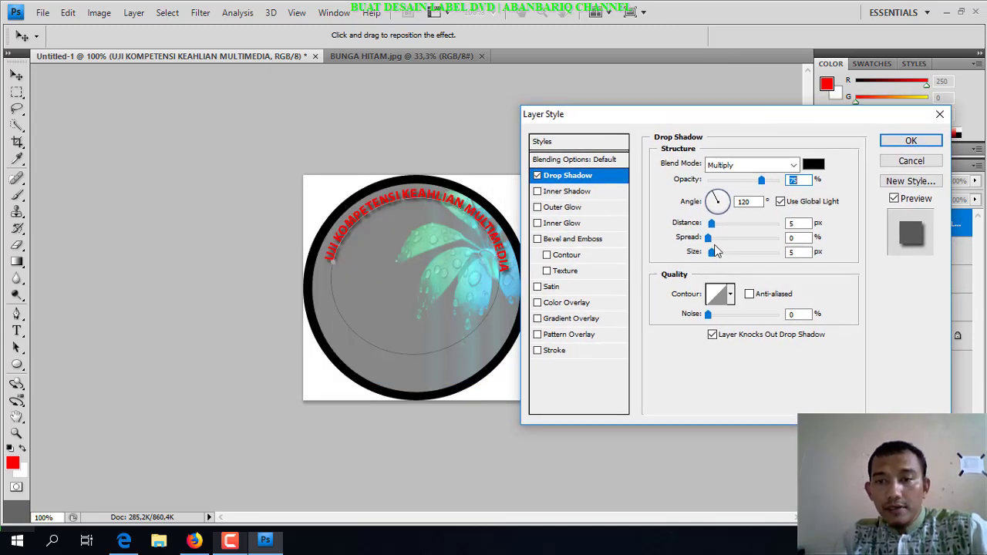
drag(712, 253, 710, 223)
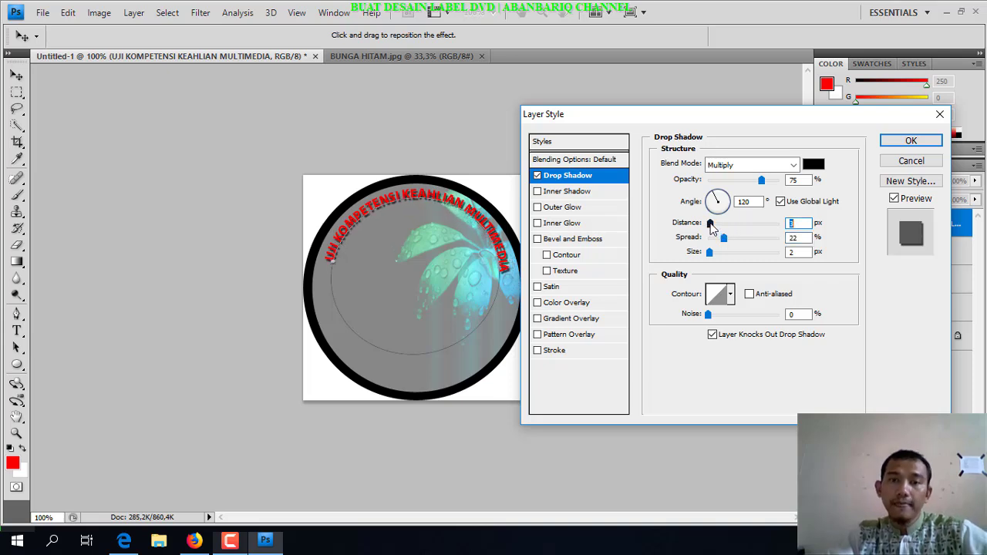
click(893, 144)
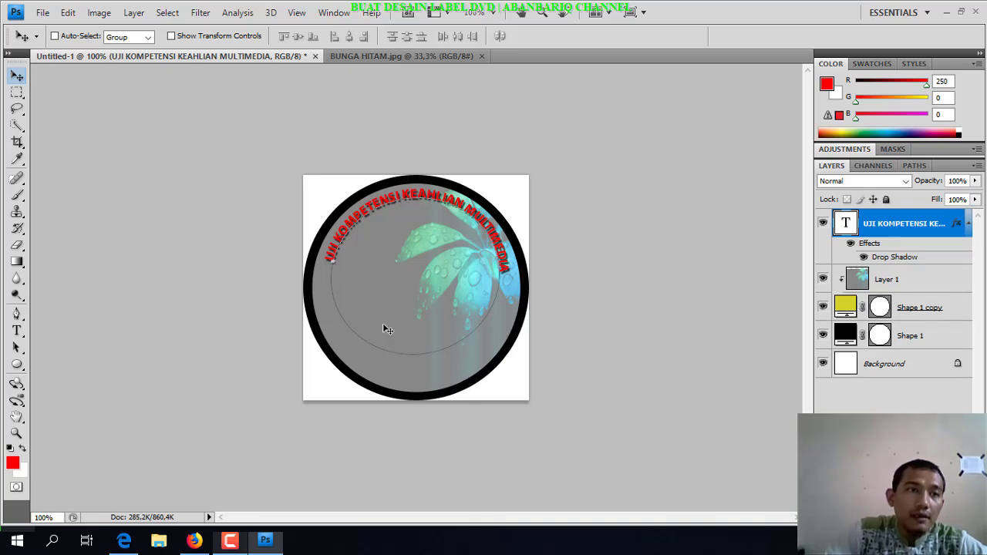
- Add the text "PAKET 1" and place it just below the middle of the curved text
click(17, 331)
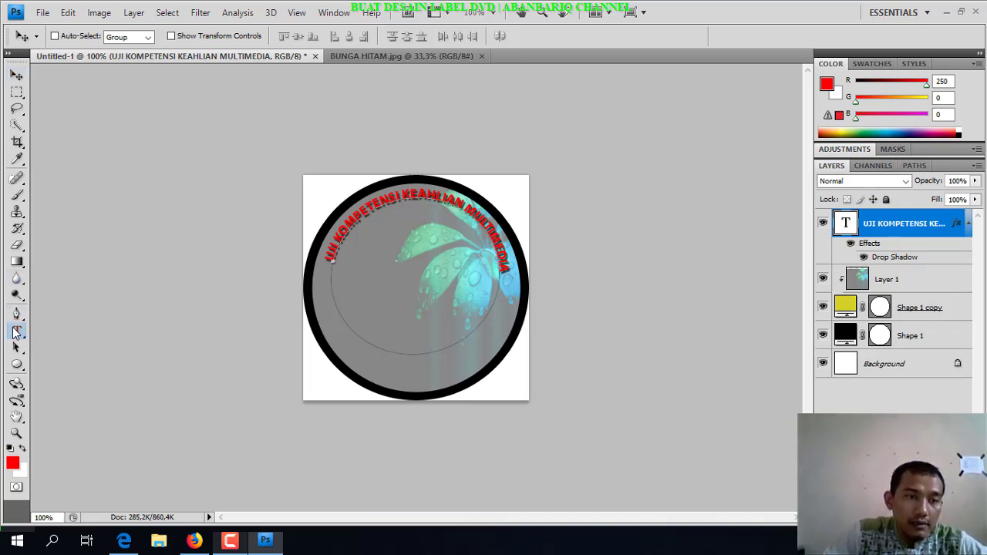
click(276, 363)
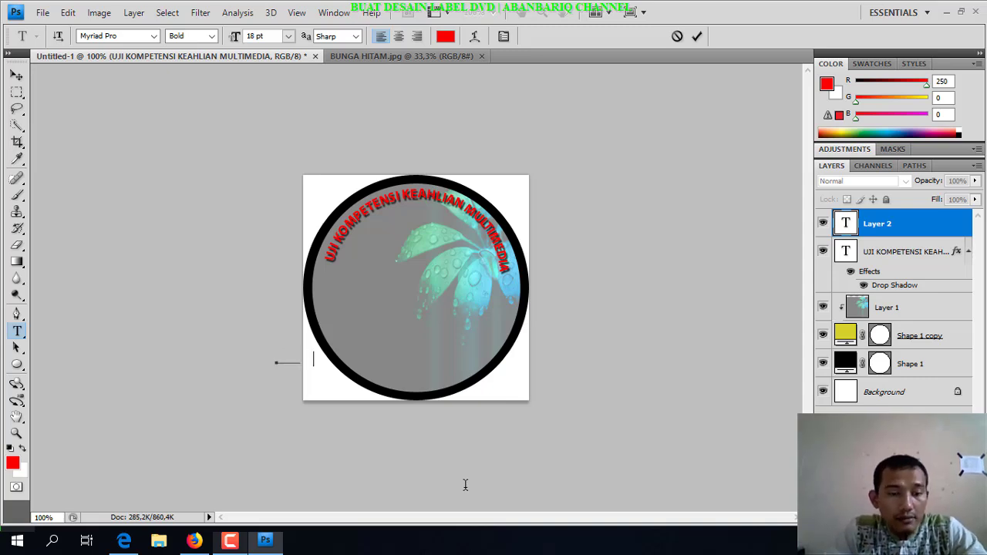
text(PAKET 1)
click(16, 75)
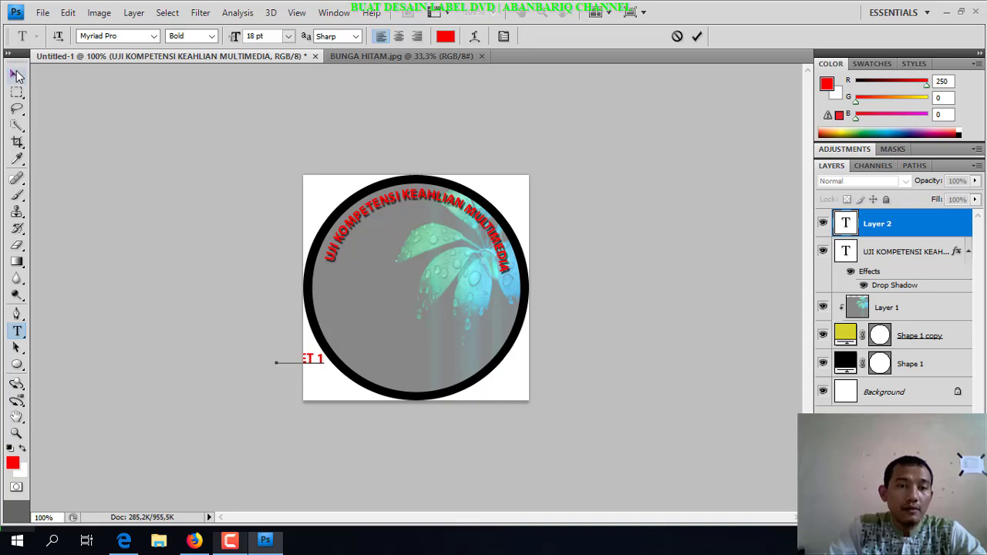
drag(296, 364, 413, 220)
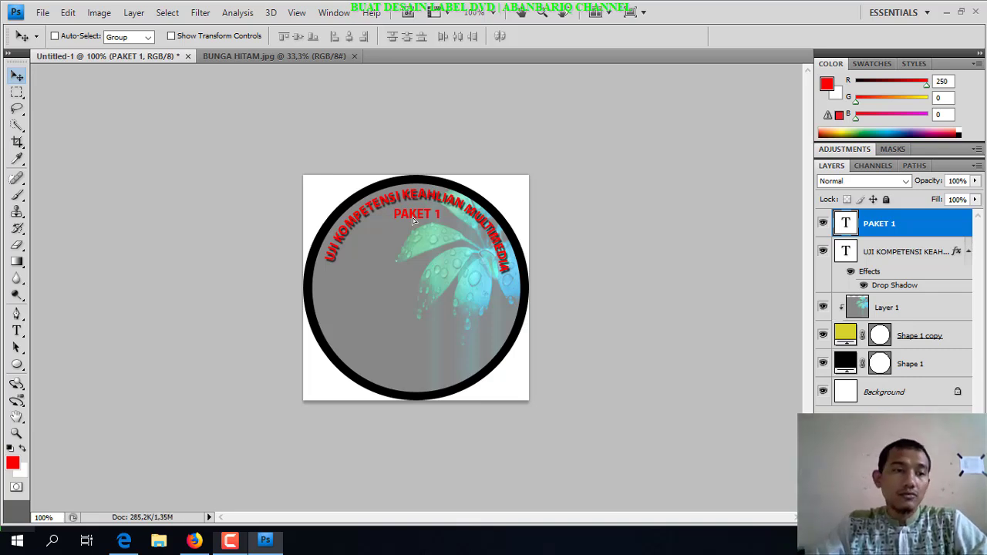
- Change the colour of the "PAKET 1" text to white
click(18, 330)
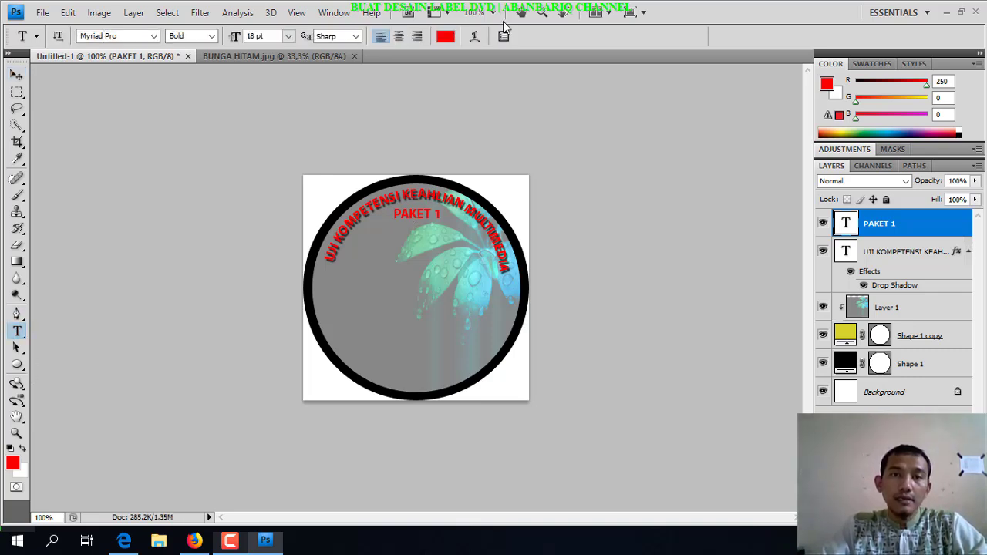
click(447, 36)
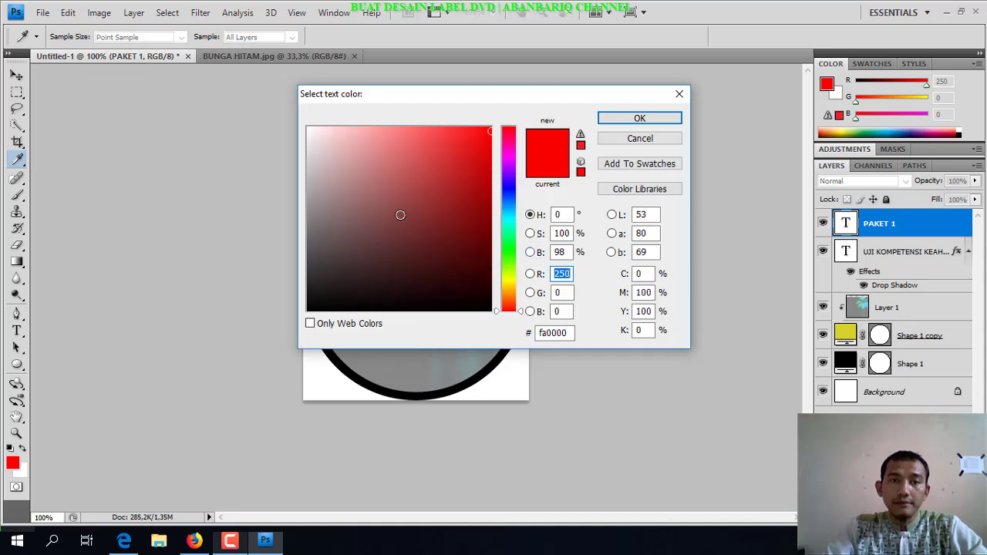
click(309, 129)
click(639, 117)
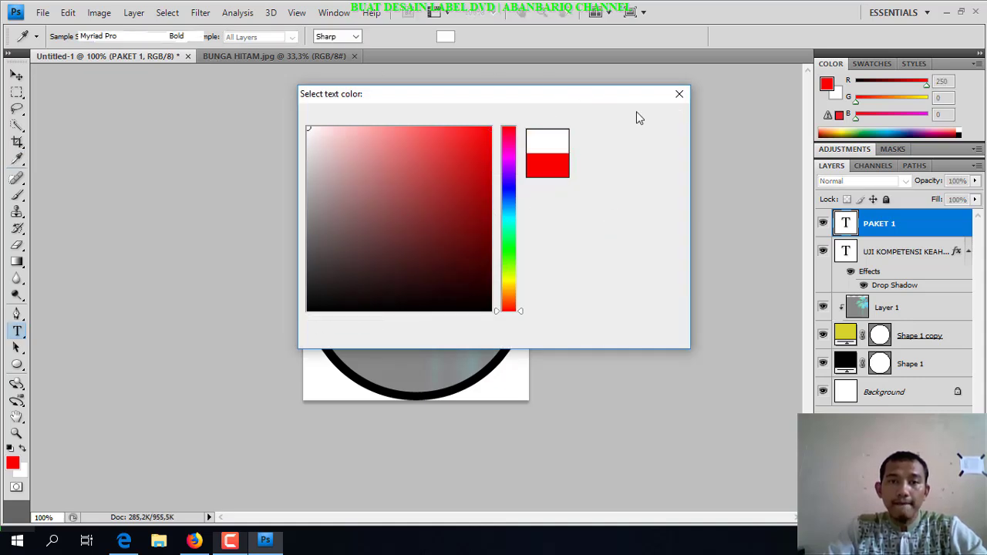
click(18, 79)
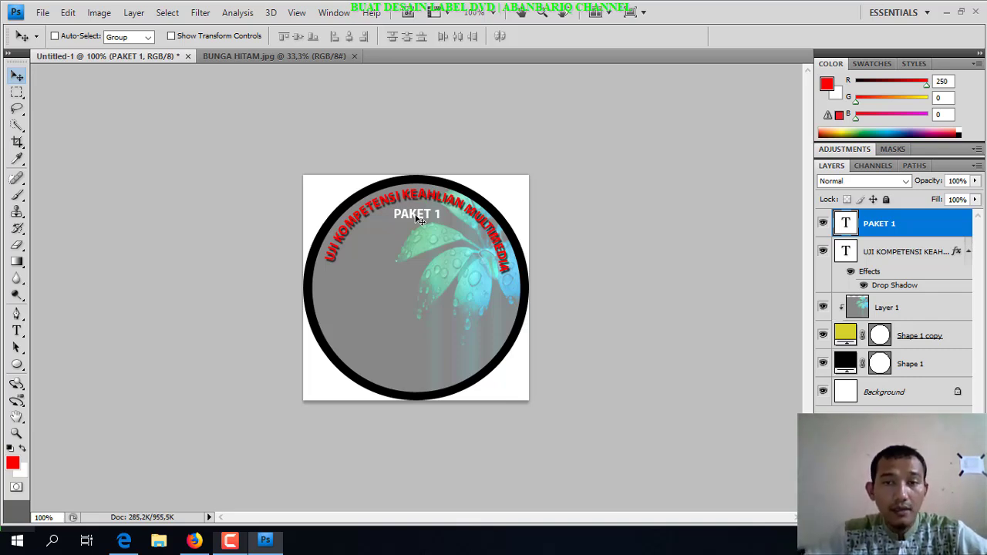
- Extend the "PAKET 1" text with the lines "MEDIA PEMBELAJARAN", "DASAR DESAIN GRAFIS", "KELAS 10 MULTIMEDIA" and "DI SMK AL-GINA"
double_click(851, 226)
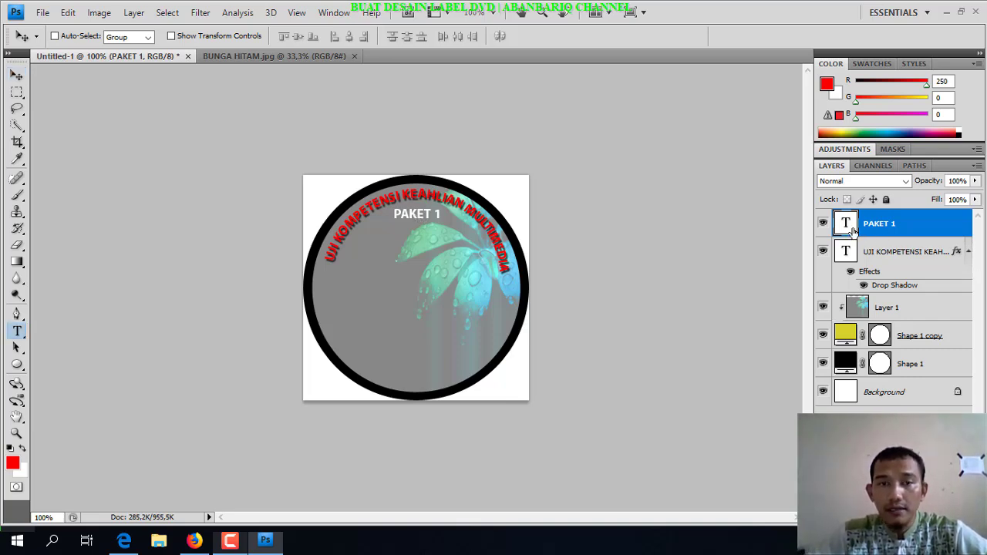
key(End)
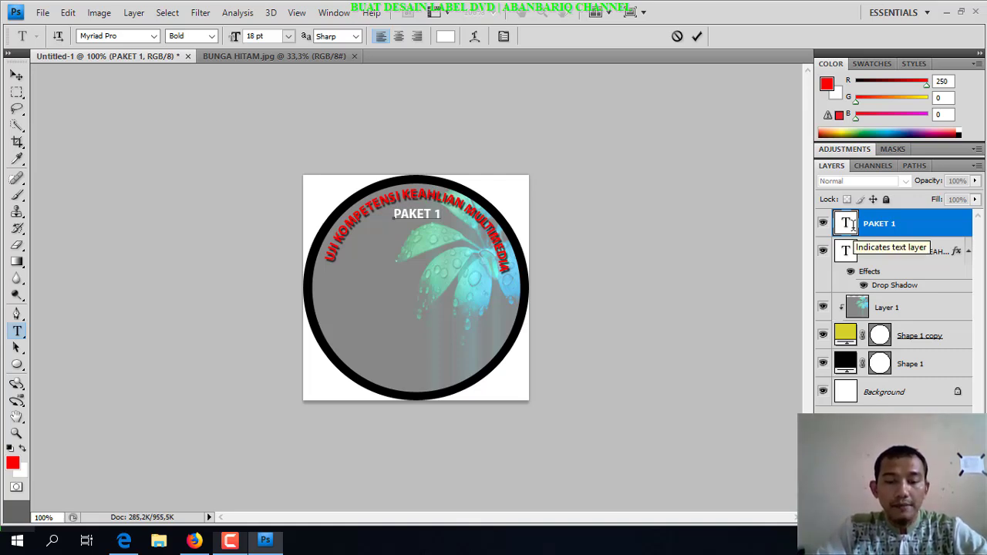
text(MEDIA)
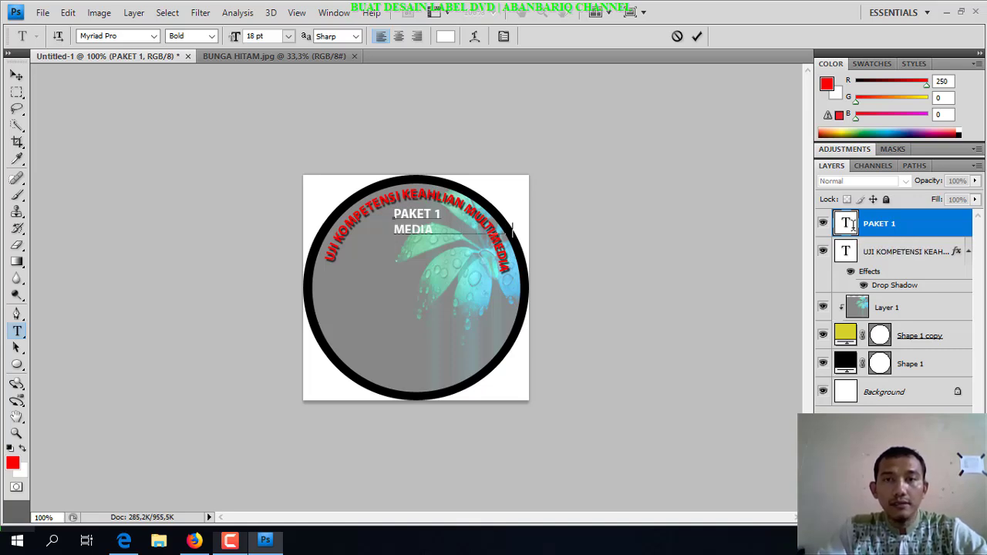
text( PEMBELAJAR)
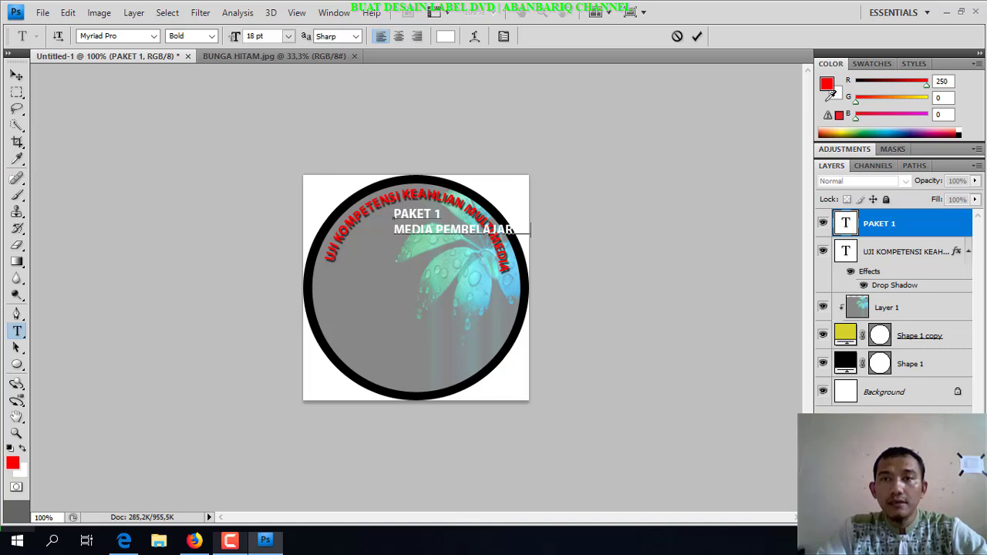
click(698, 36)
key(v)
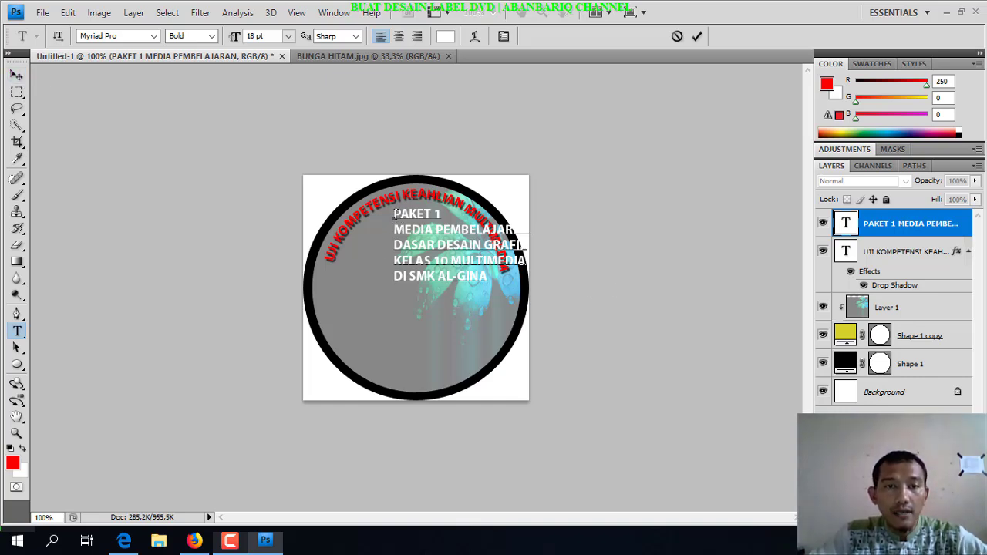
- Centre-align all five lines of white text and move the block to the middle of the label below the curved text
drag(394, 214, 488, 278)
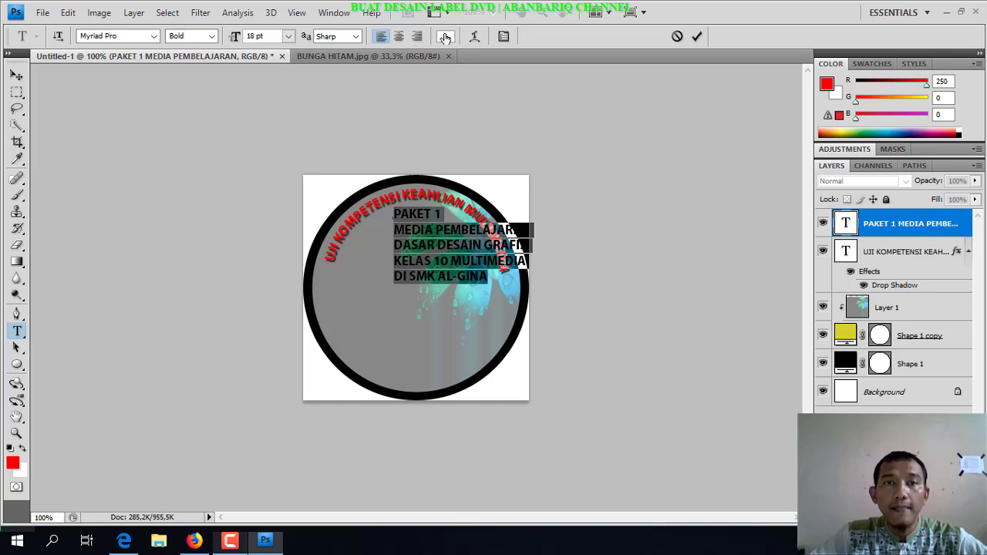
click(401, 38)
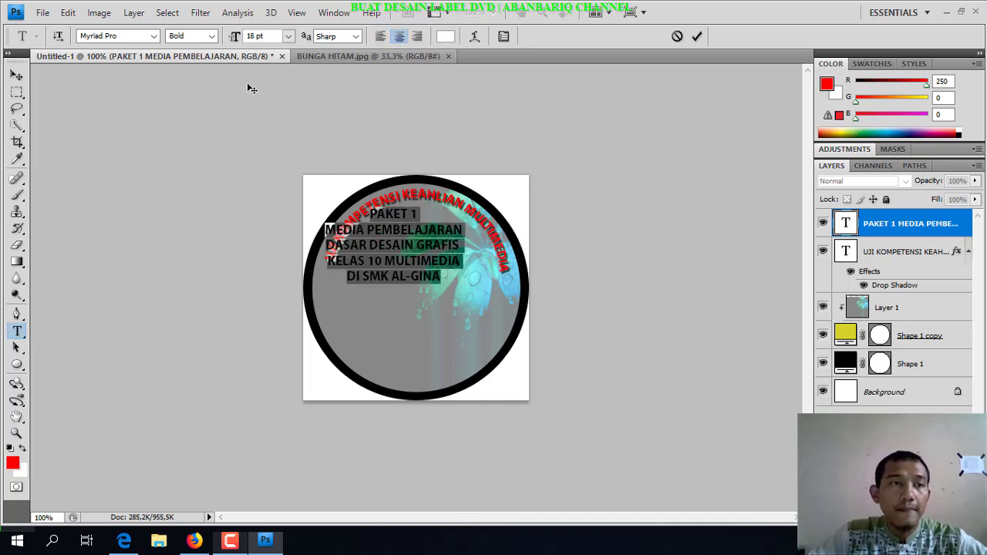
click(17, 75)
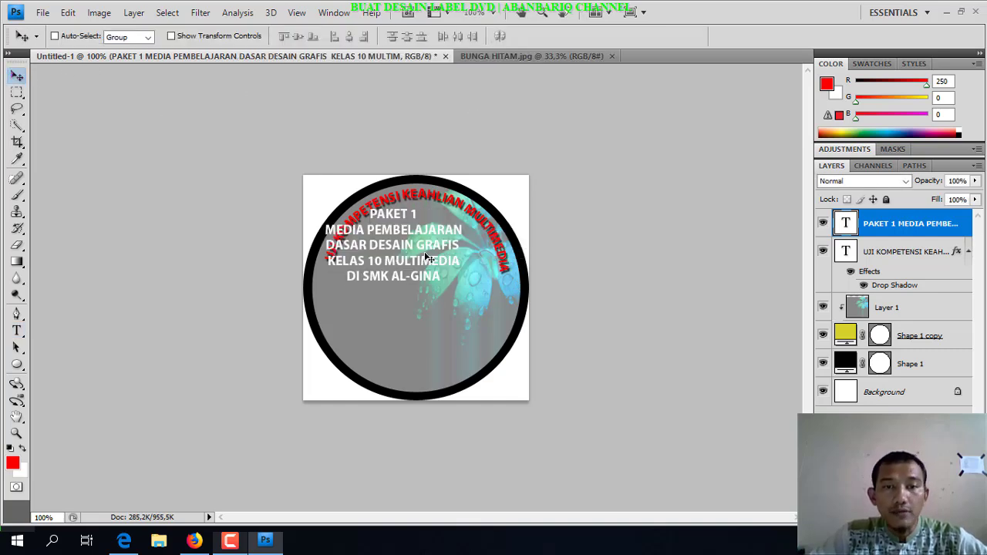
drag(426, 257, 445, 256)
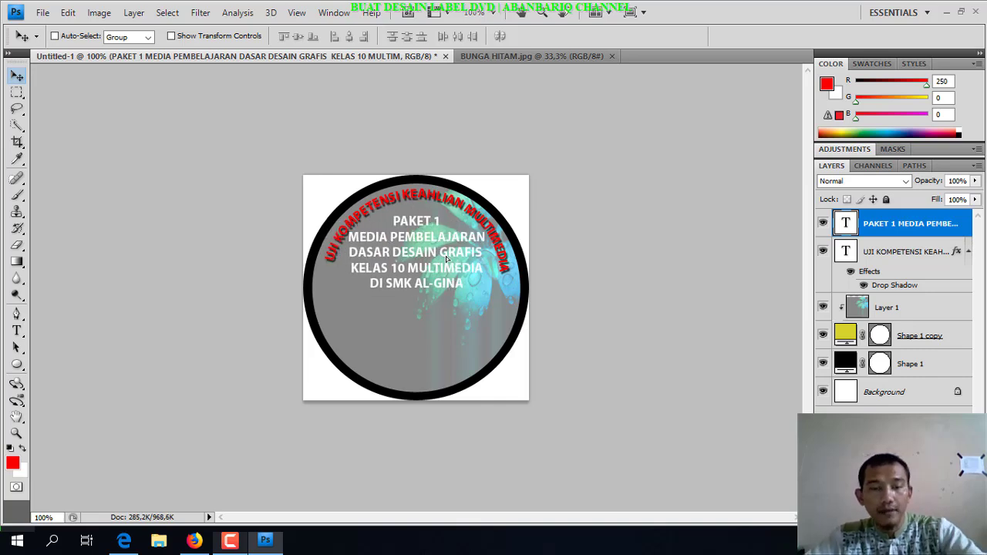
- Narrow the white text block slightly and nudge it a few pixels up and to the right beneath the curved text
key(ctrl+t)
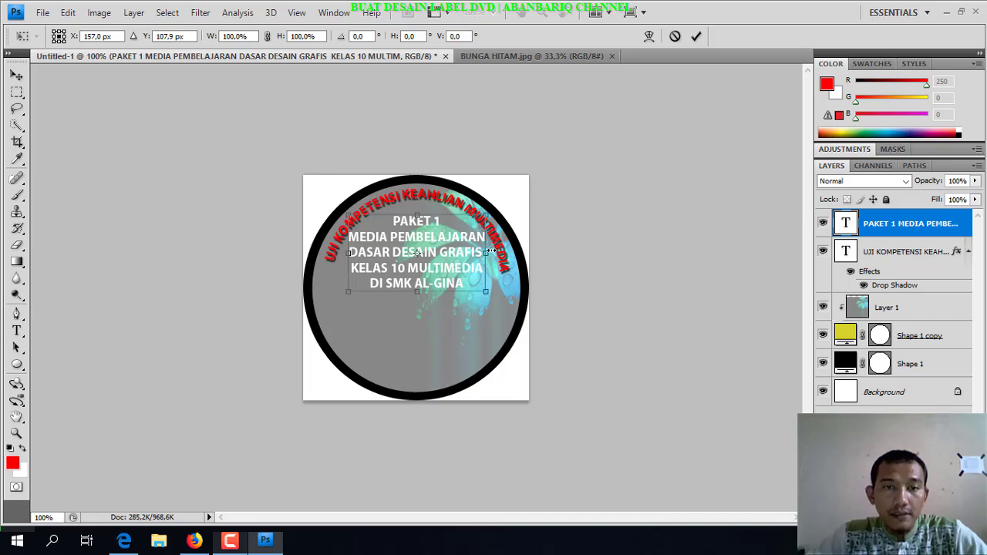
drag(489, 251, 455, 260)
key(Return)
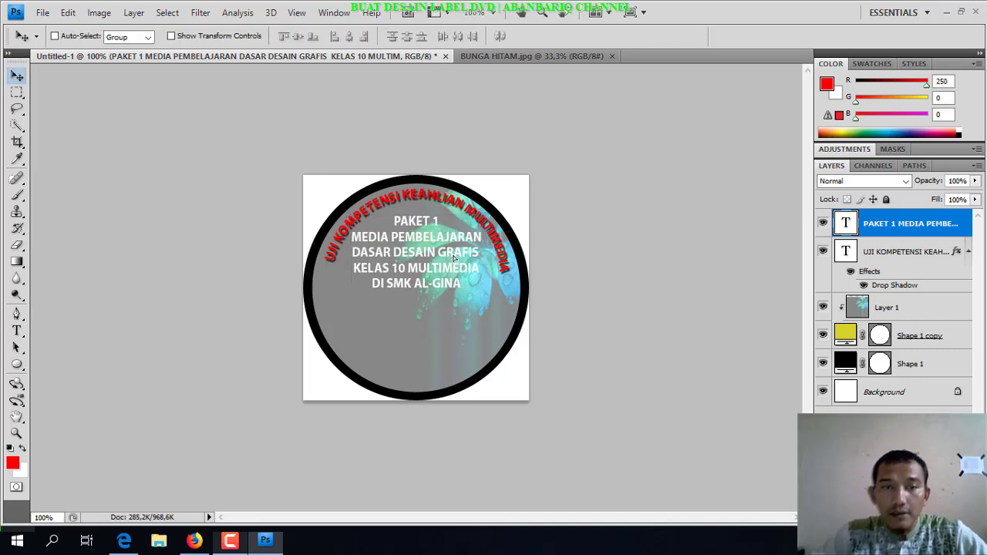
key(Right)
key(Up)
key(Up)
key(Up)
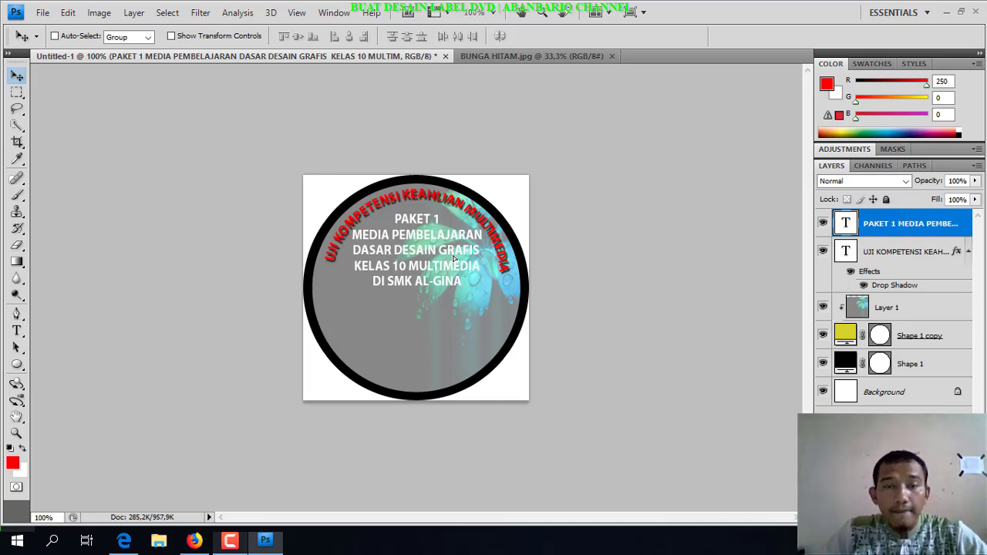
key(Right)
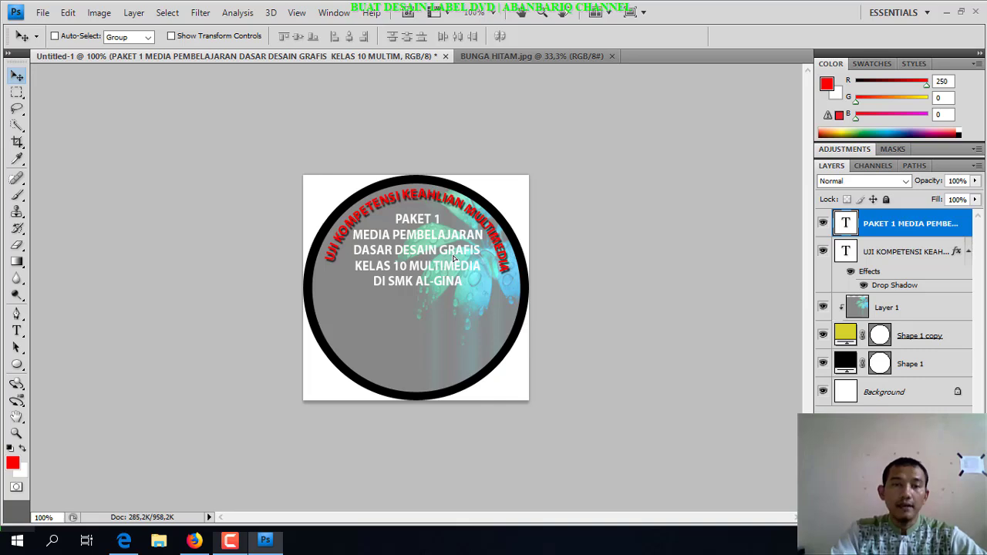
- Add a 2 px black outside stroke to the white five-line text block
key(alt+l)
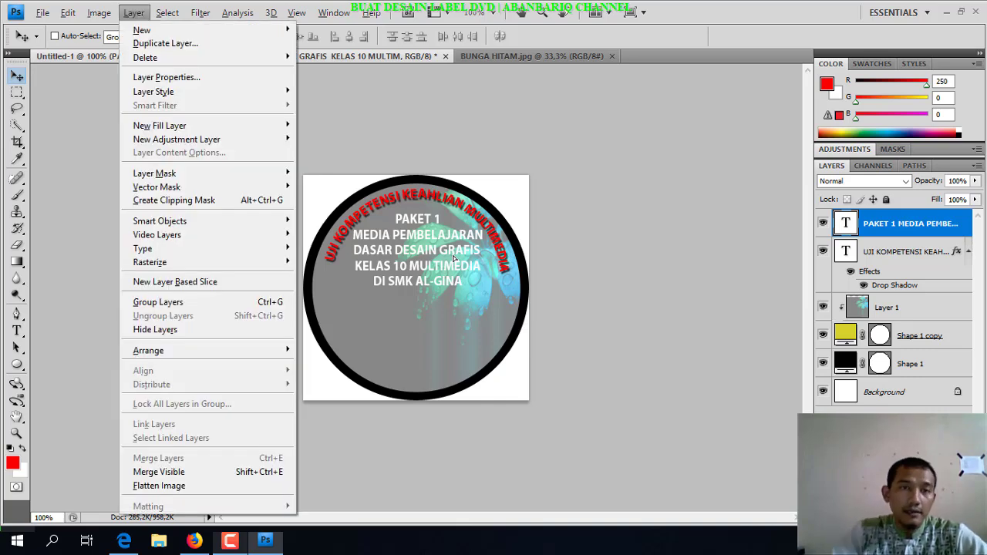
key(y)
key(Down)
key(Down)
key(Down)
key(Down)
key(Down)
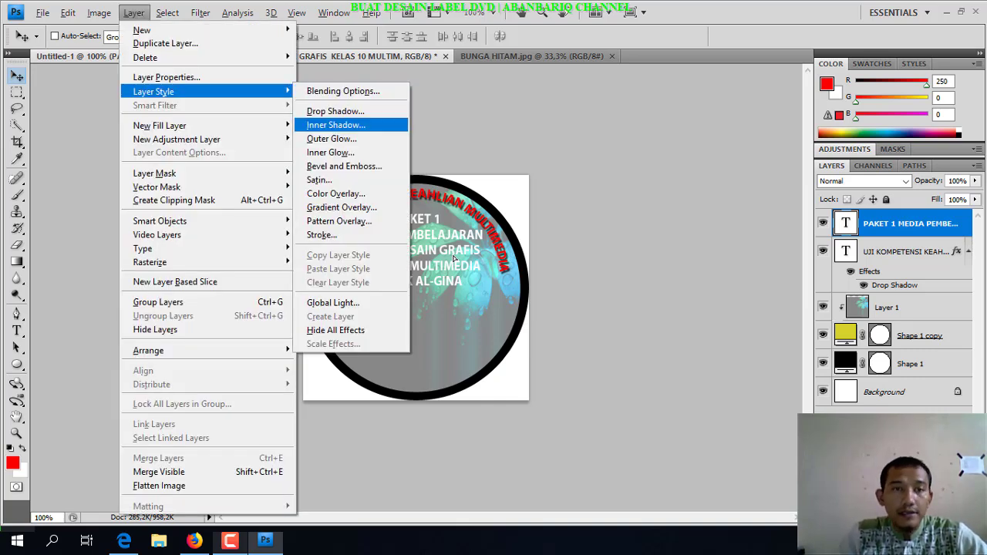
key(Down)
key(Down)
key(Down)
key(Down)
key(Down)
key(Return)
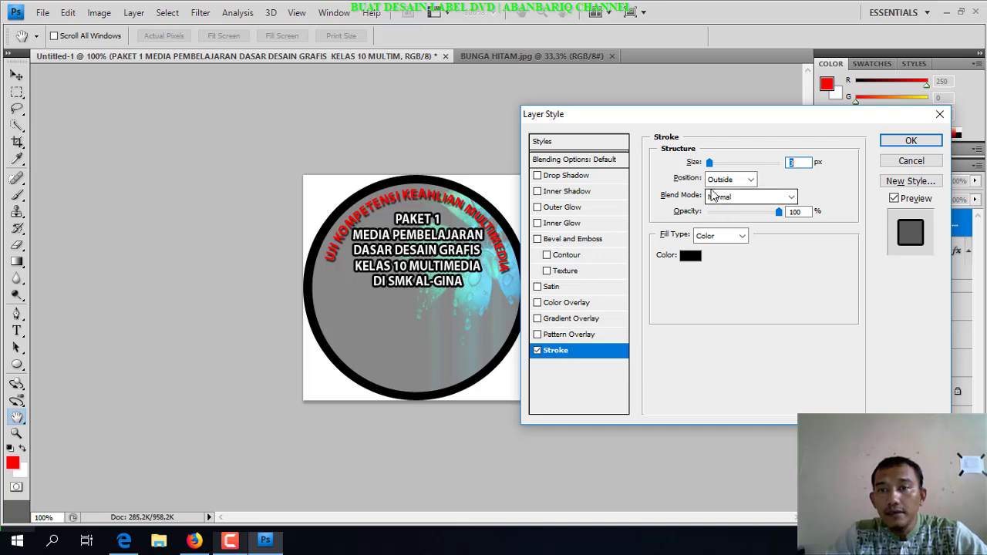
text(2)
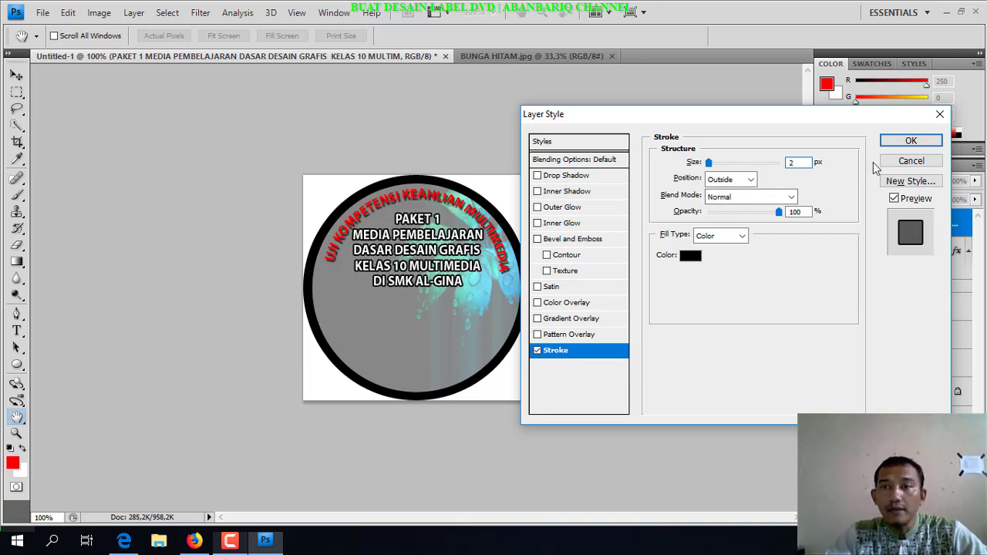
click(910, 140)
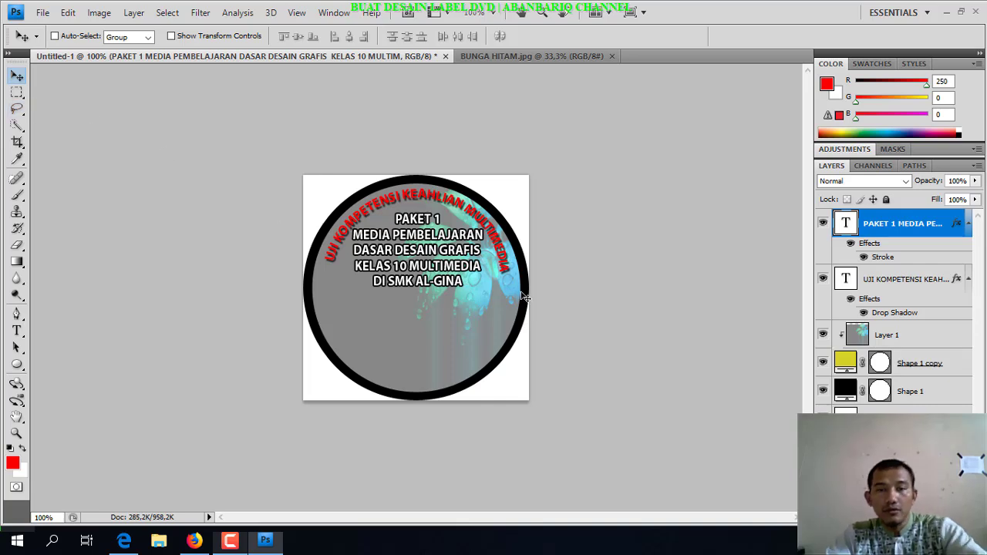
- Reduce the white text block's height to 85.8% from its lower edge and duplicate the block into the label's lower half
key(ctrl+t)
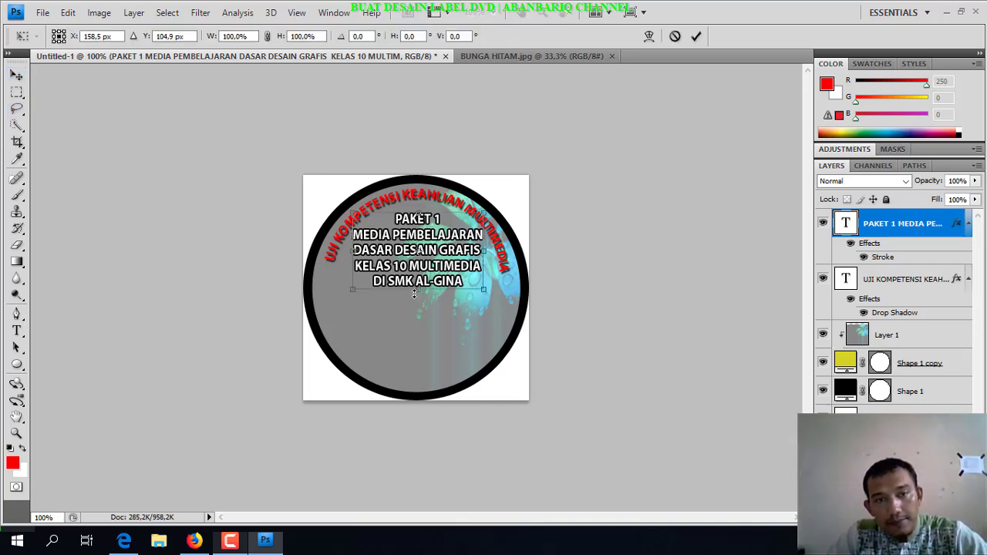
drag(414, 293, 414, 287)
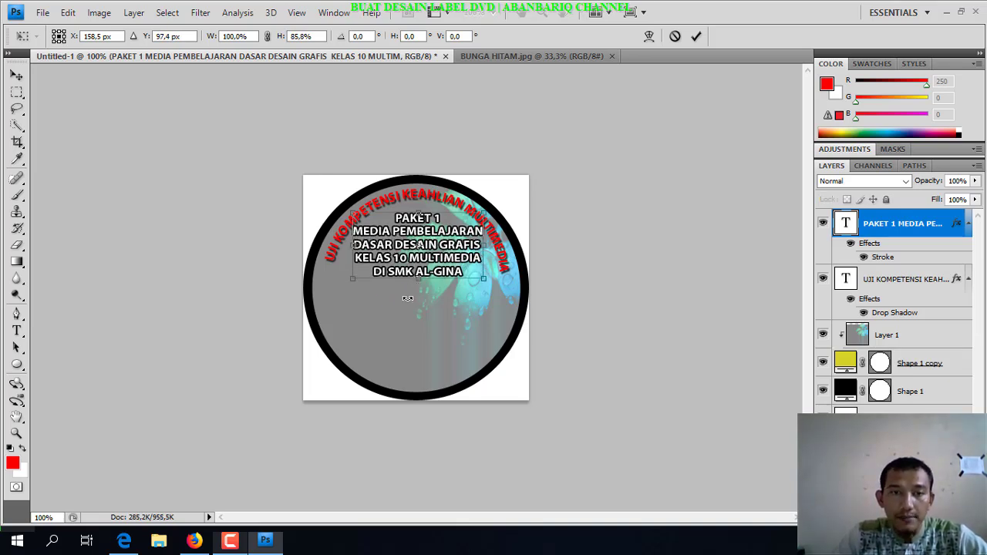
key(Return)
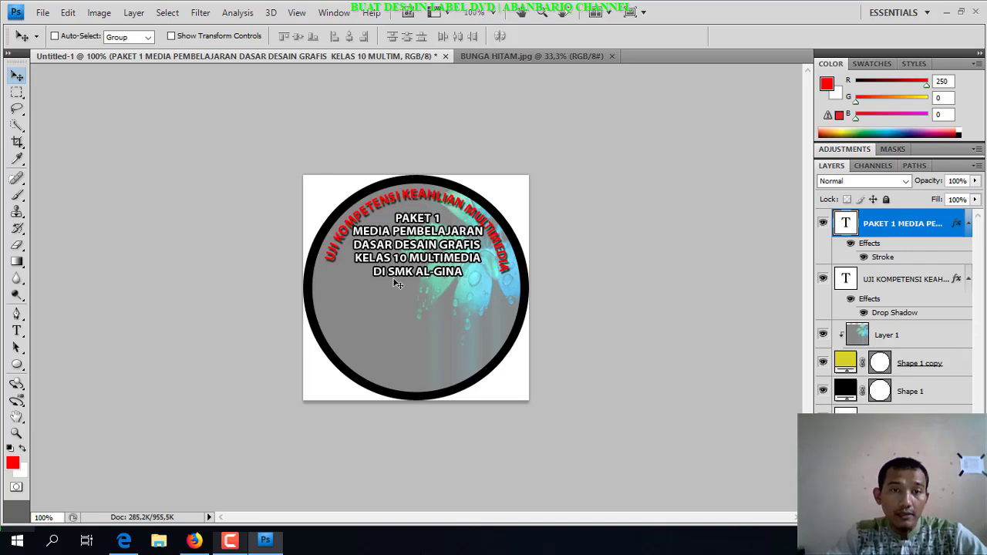
drag(412, 248, 415, 340)
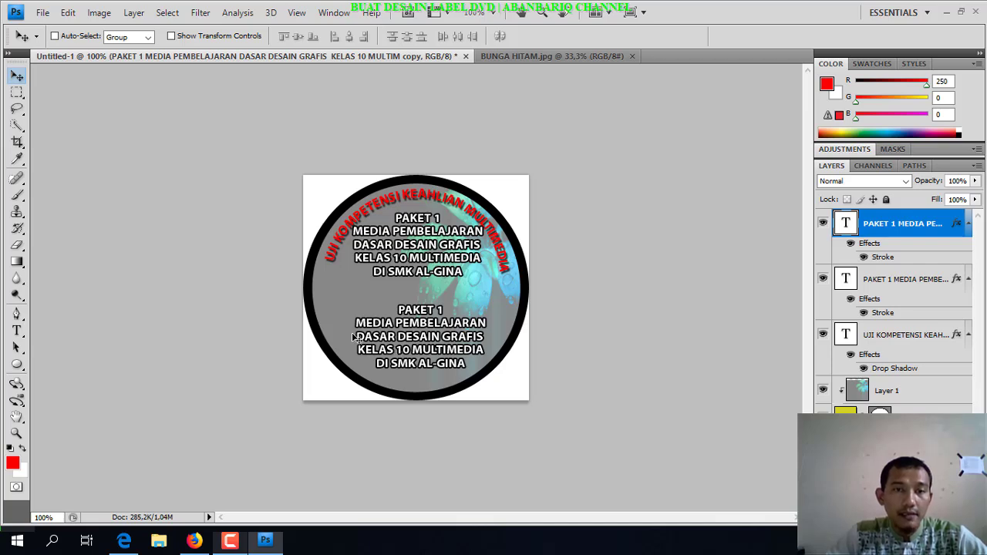
- Replace the lower copy's text with "KARYA INI", "DIBUAT OLEH" plus the author's name, and "KELAS 12.MM.3", and move it near the label's lower rim
key(t)
double_click(847, 223)
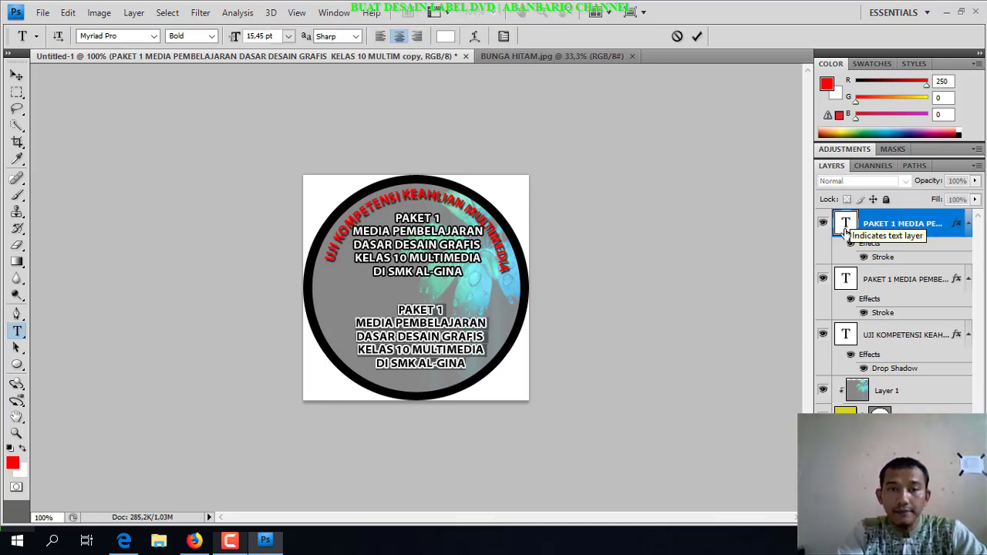
double_click(845, 233)
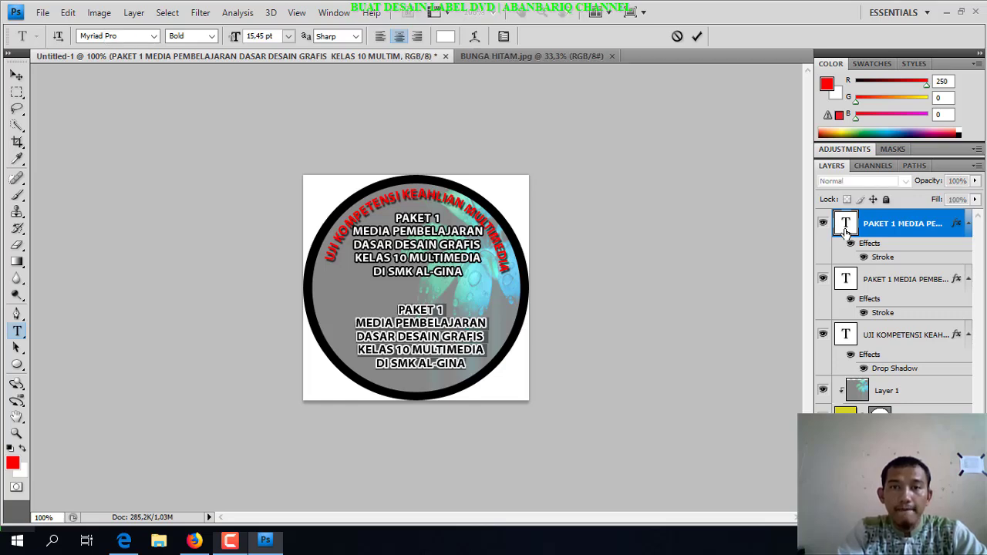
click(696, 36)
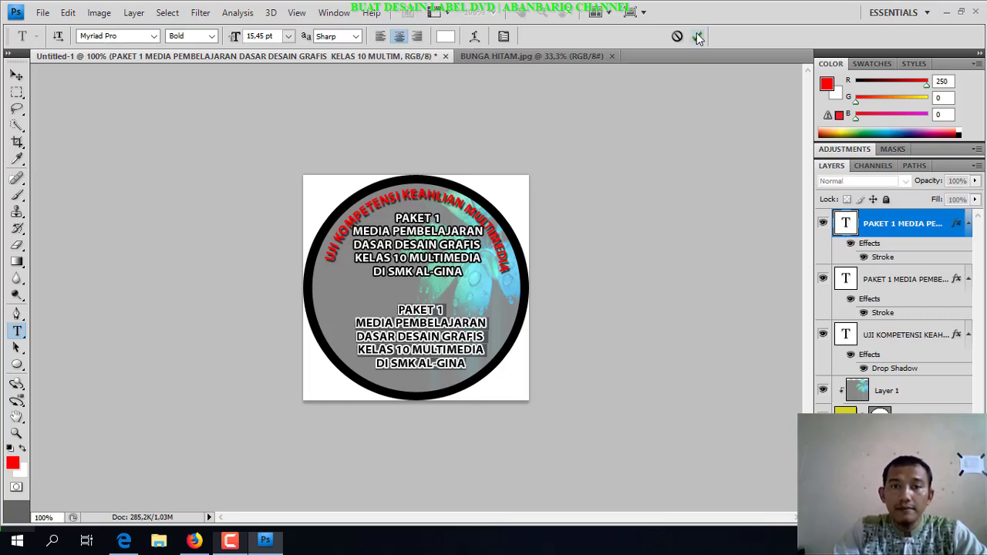
key(v)
double_click(846, 224)
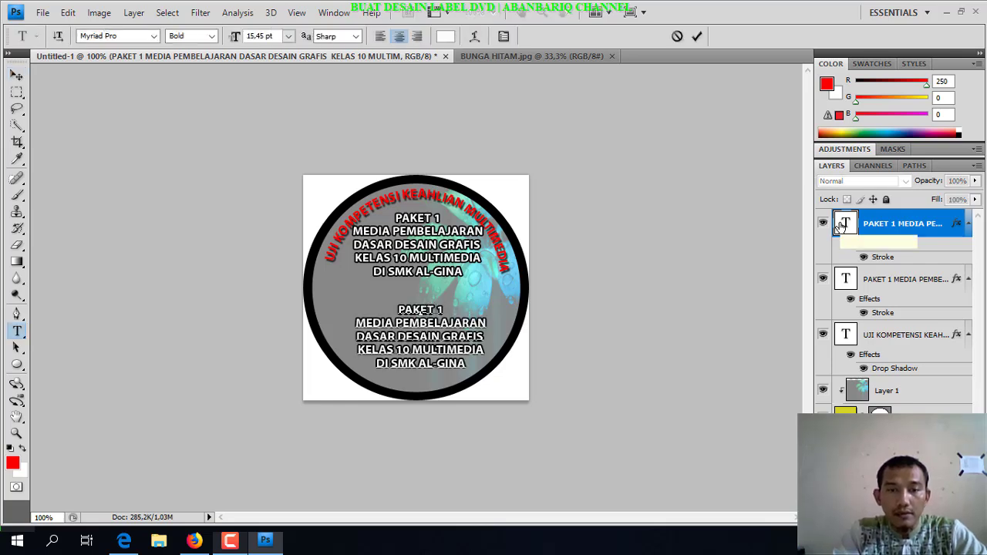
text(KARYA)
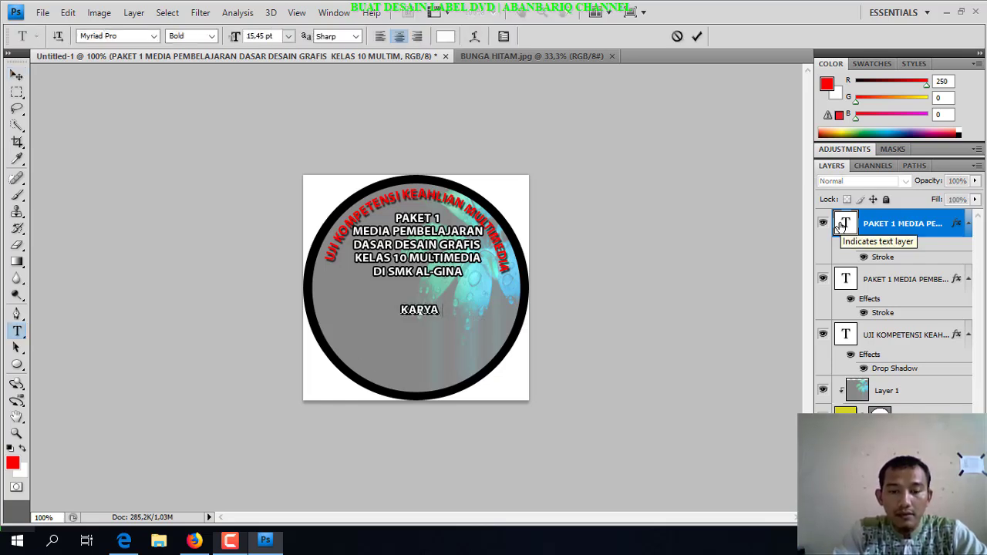
text( INI )
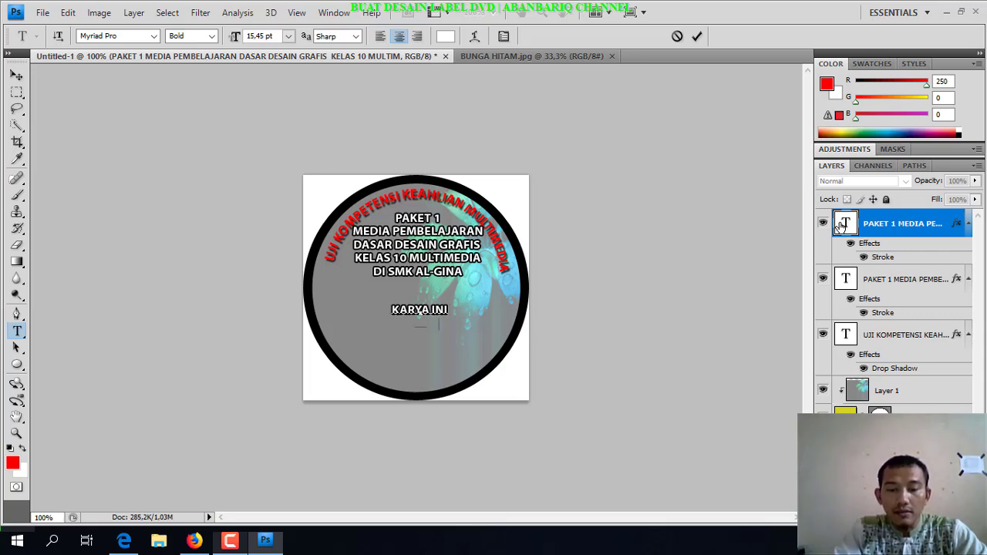
text(DIBUAT OLEH ABAN)
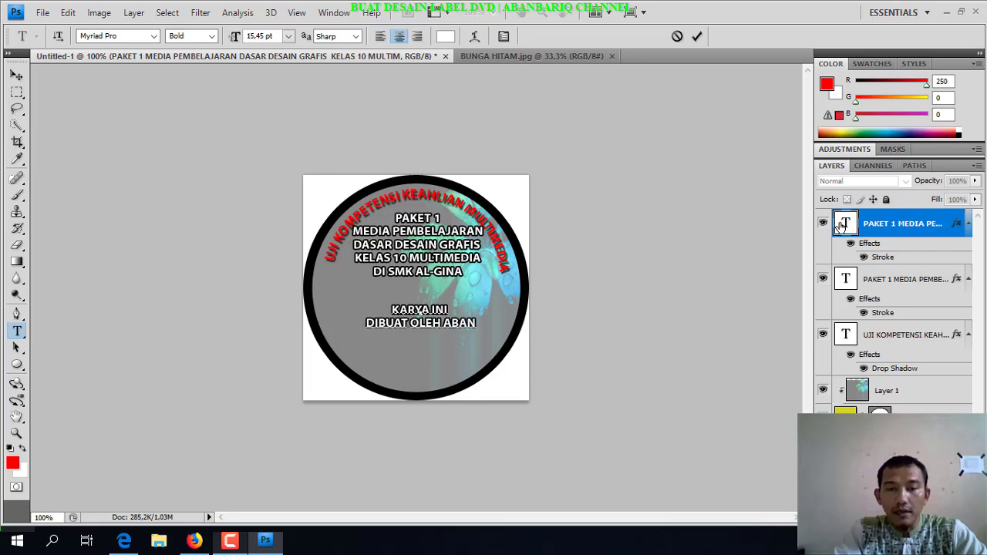
text( BARIQ )
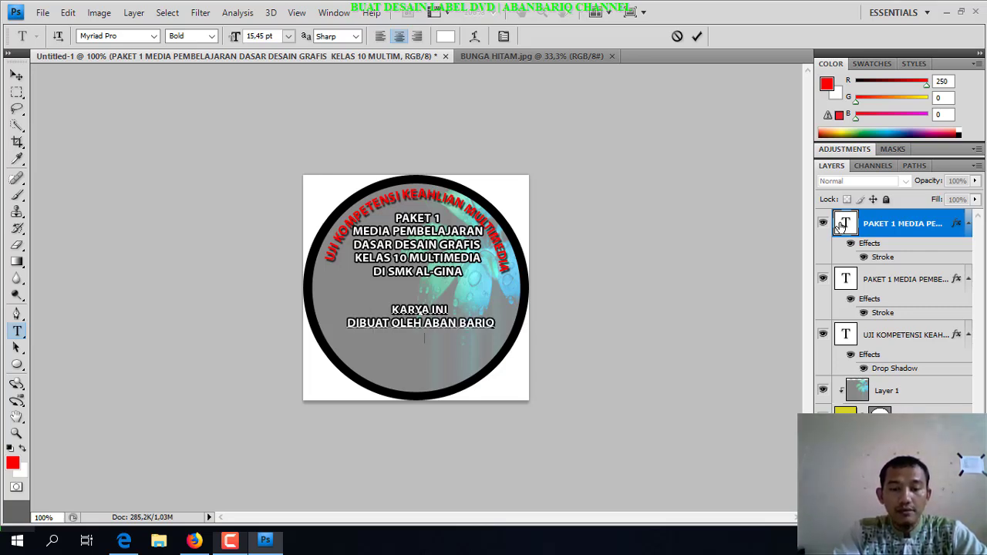
text(KELAS)
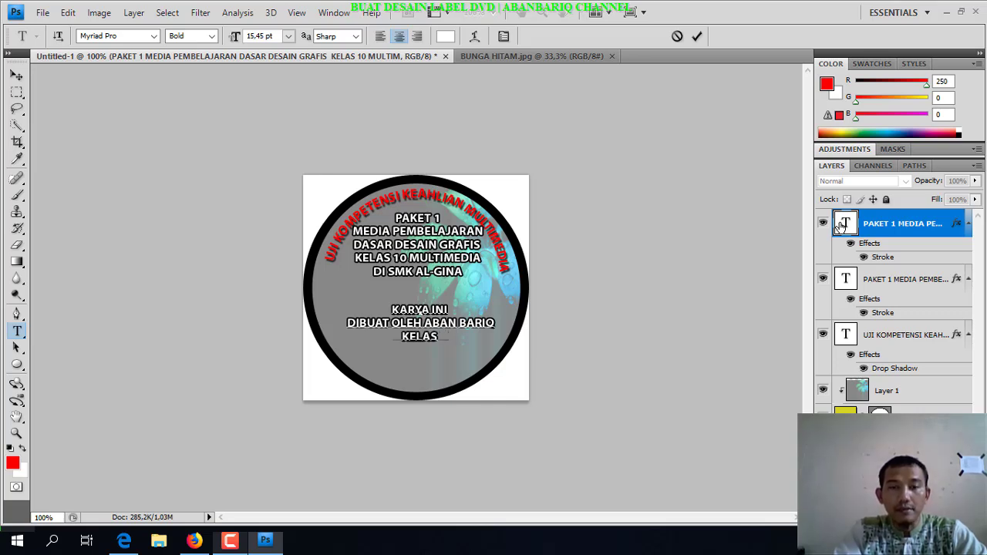
text( 12 MM 3)
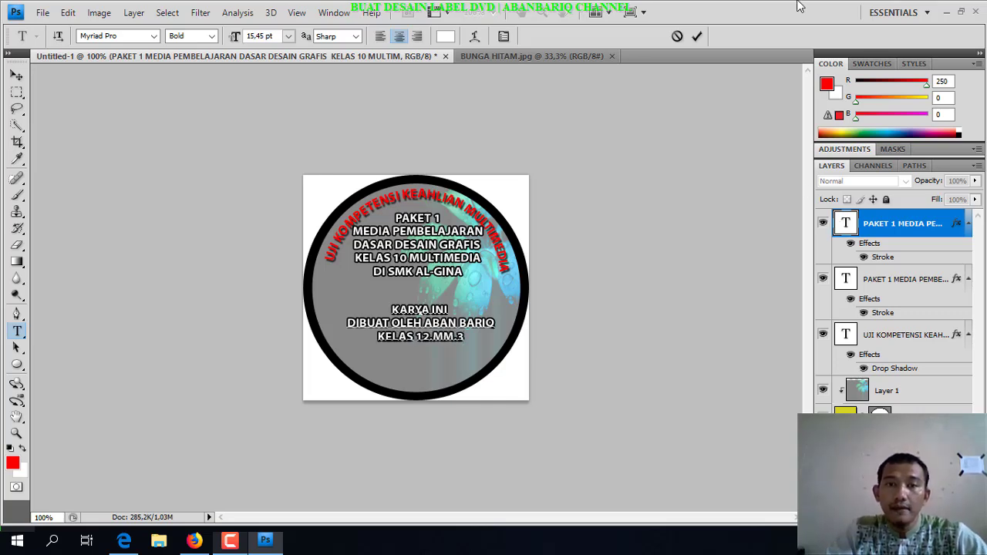
click(697, 37)
key(v)
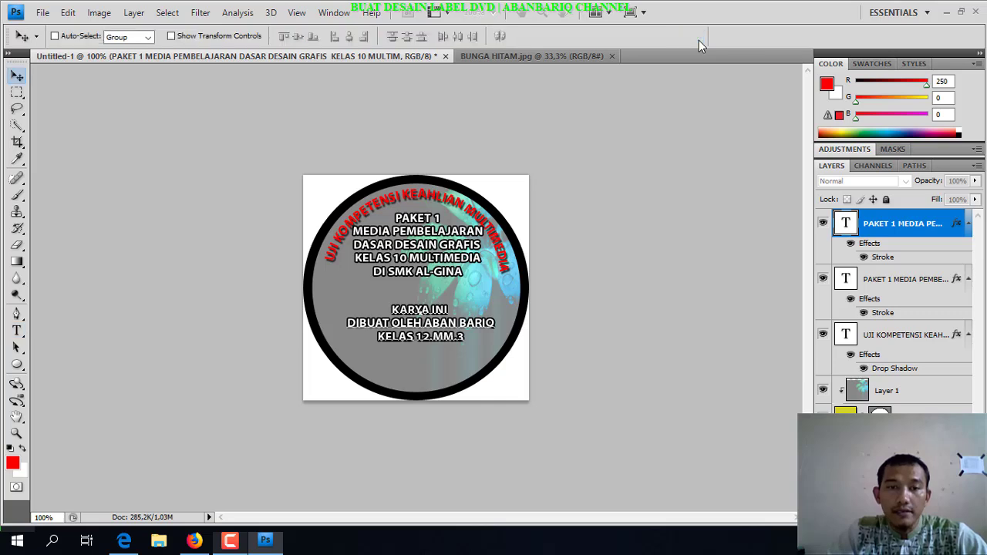
drag(435, 333, 425, 357)
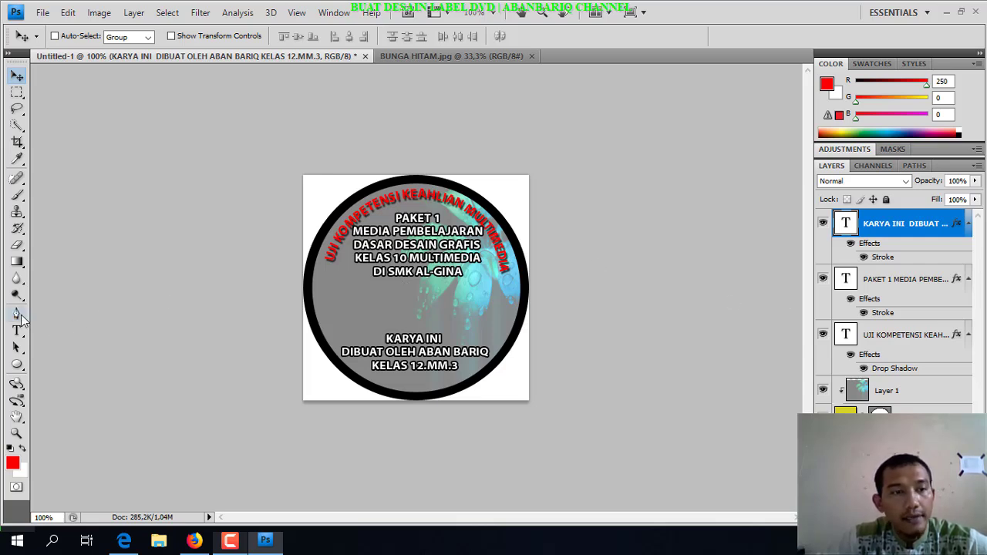
- Draw a blue (#0029fa) rectangle over the label's upper half and place its layer beneath the text layers, clipped to the inner circle with the flower image
drag(19, 368, 84, 367)
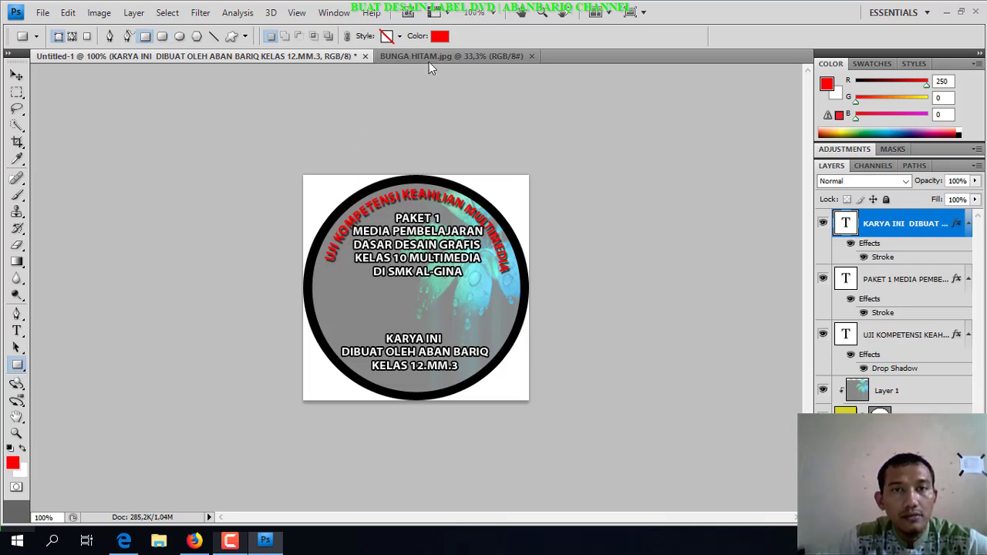
click(440, 36)
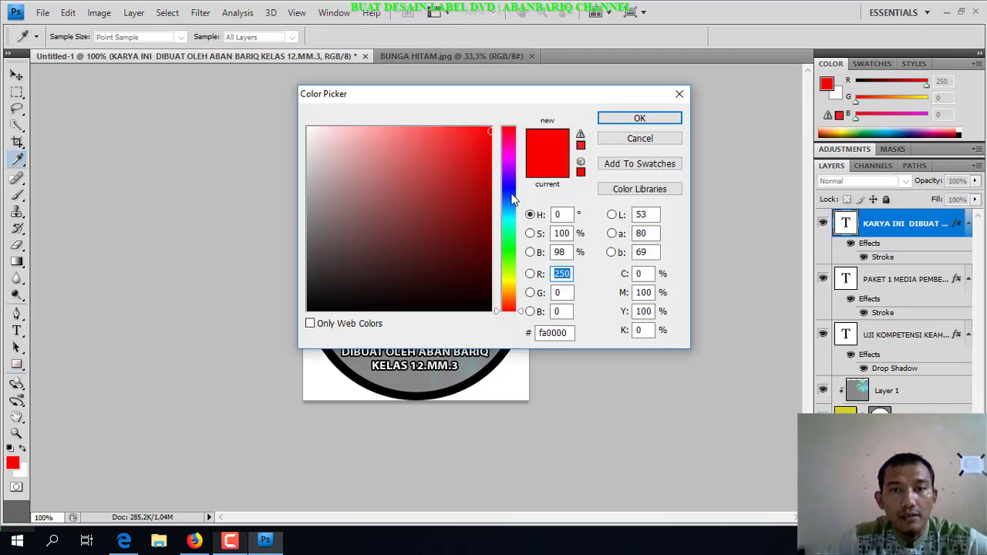
click(511, 194)
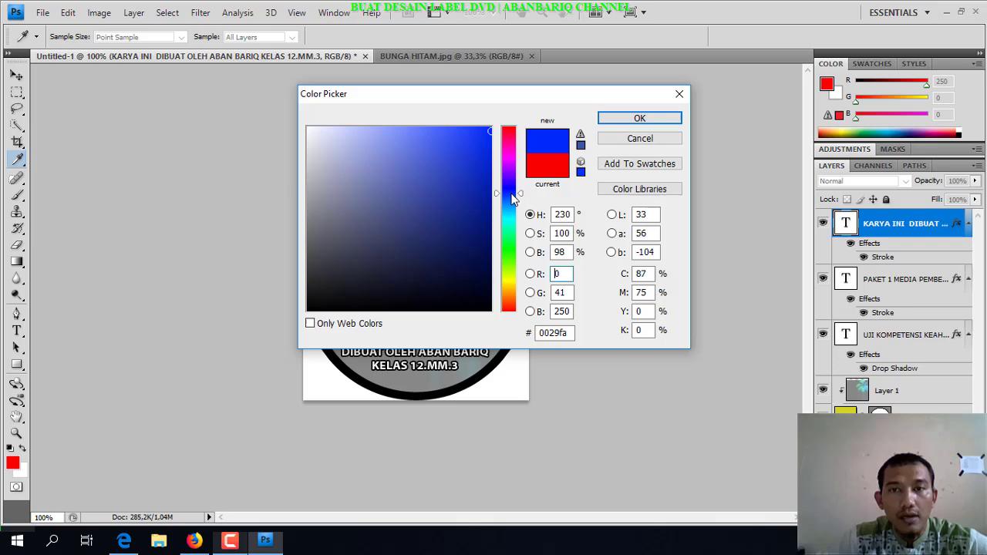
click(640, 118)
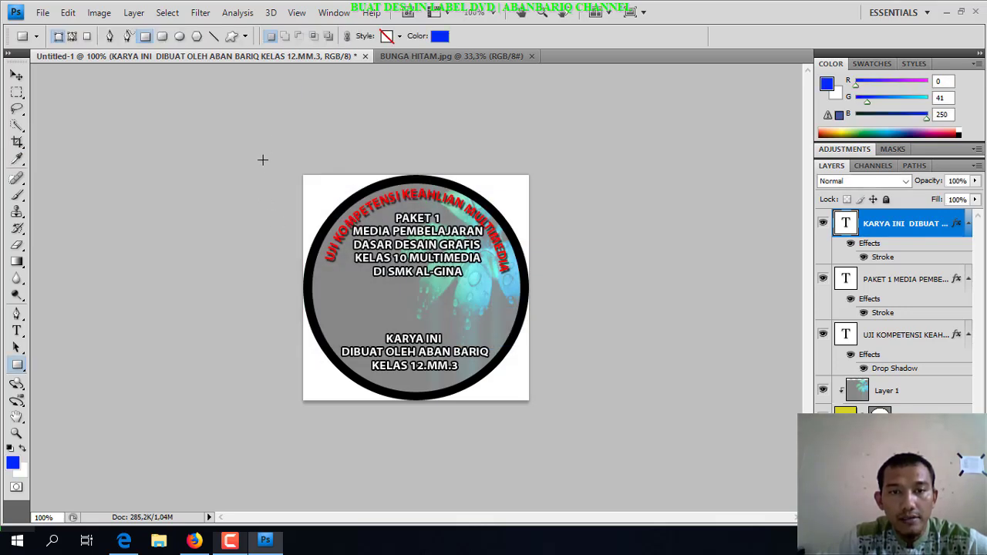
drag(262, 161, 550, 284)
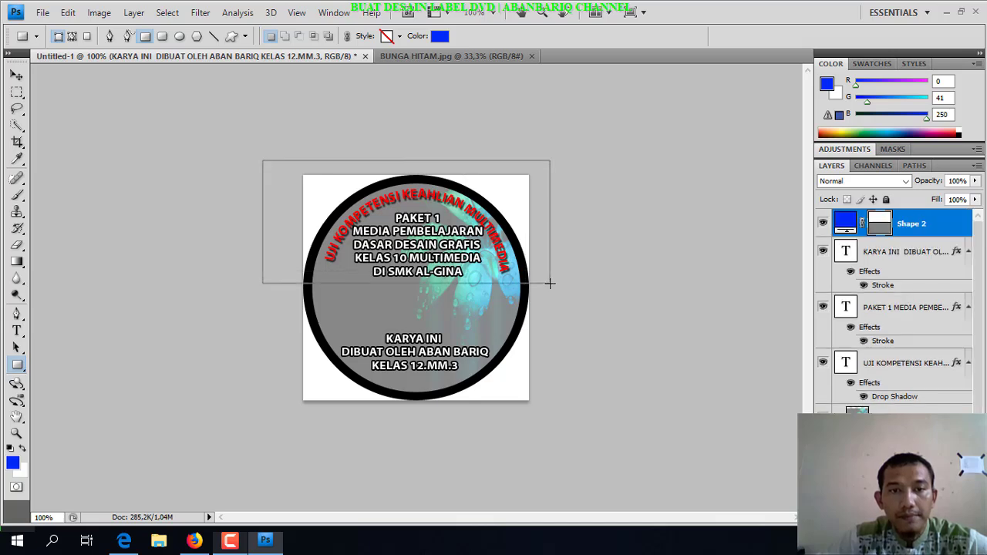
click(17, 76)
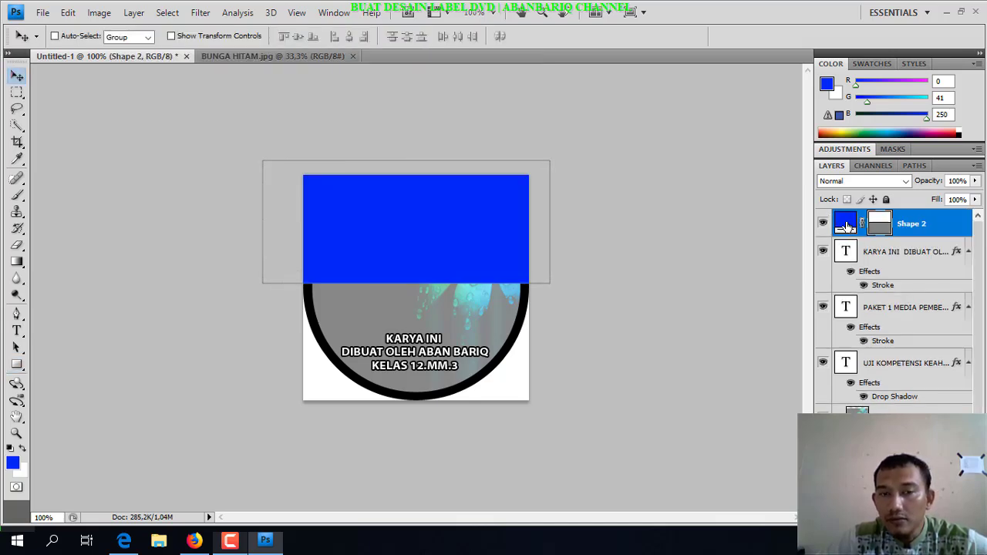
drag(846, 224, 865, 378)
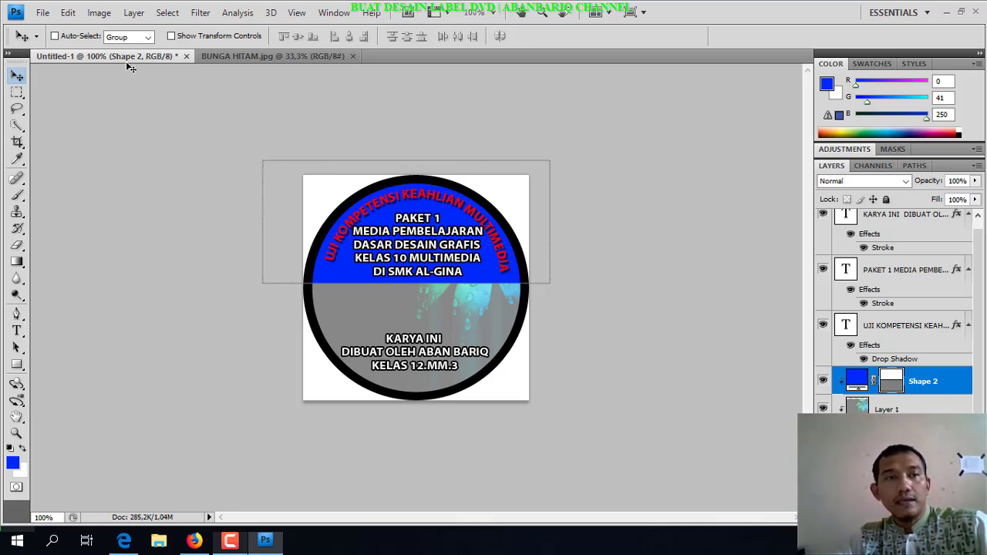
- Apply a linear Gradient Overlay with the violet-to-orange preset to the rectangle over the label's upper half
click(134, 16)
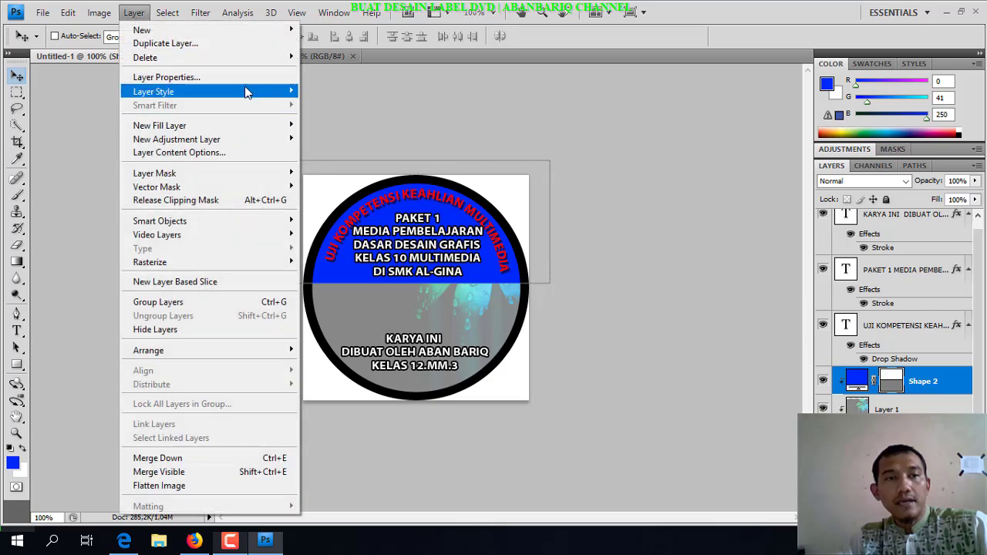
mouse_move(247, 91)
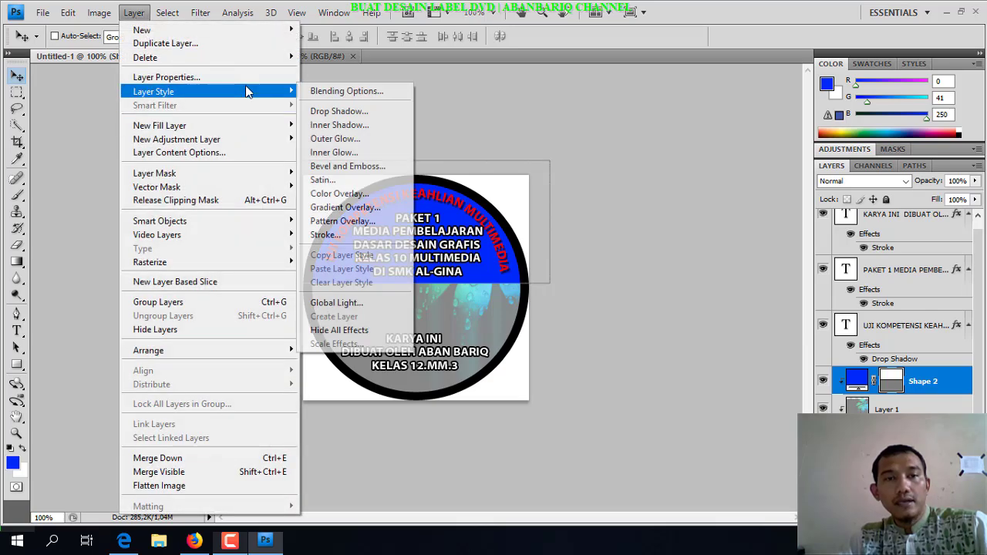
click(352, 206)
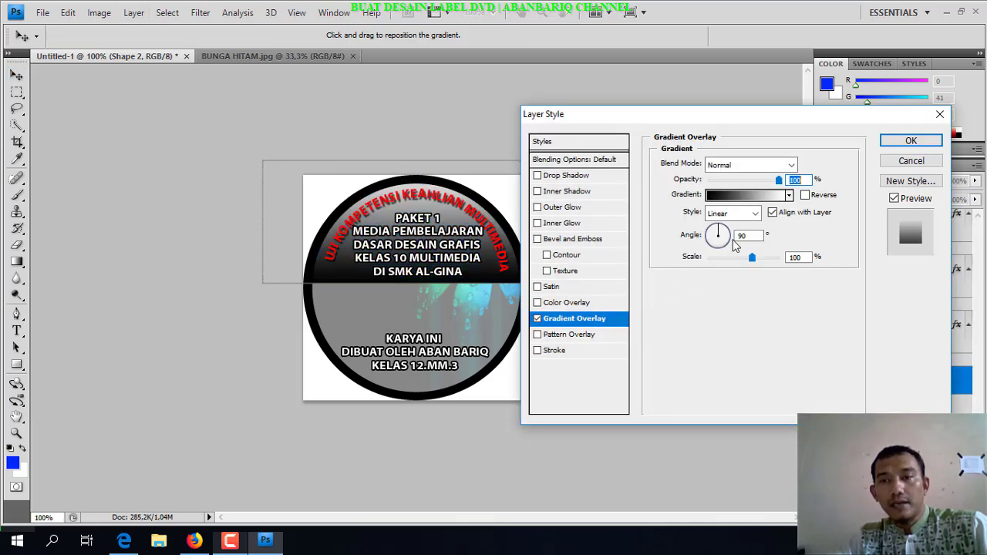
click(788, 195)
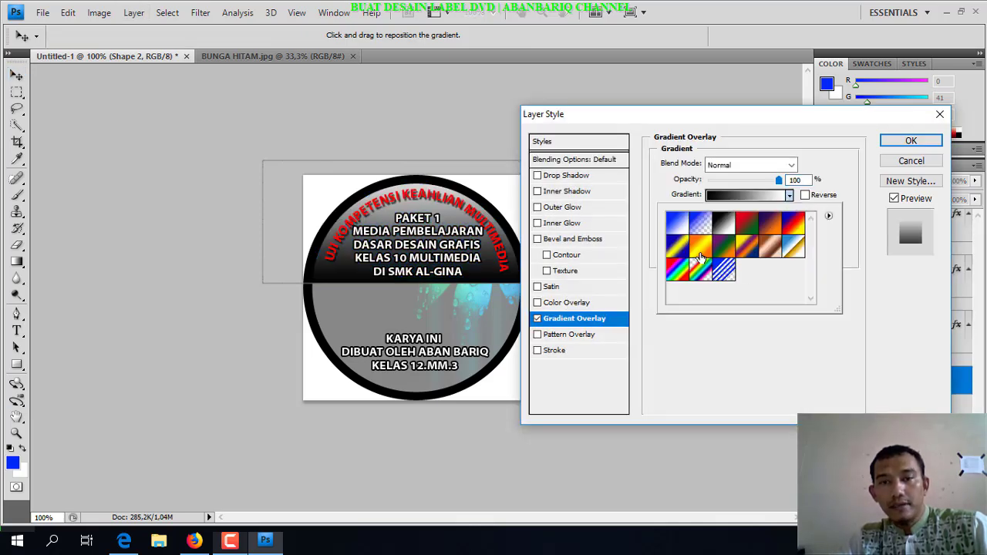
click(700, 253)
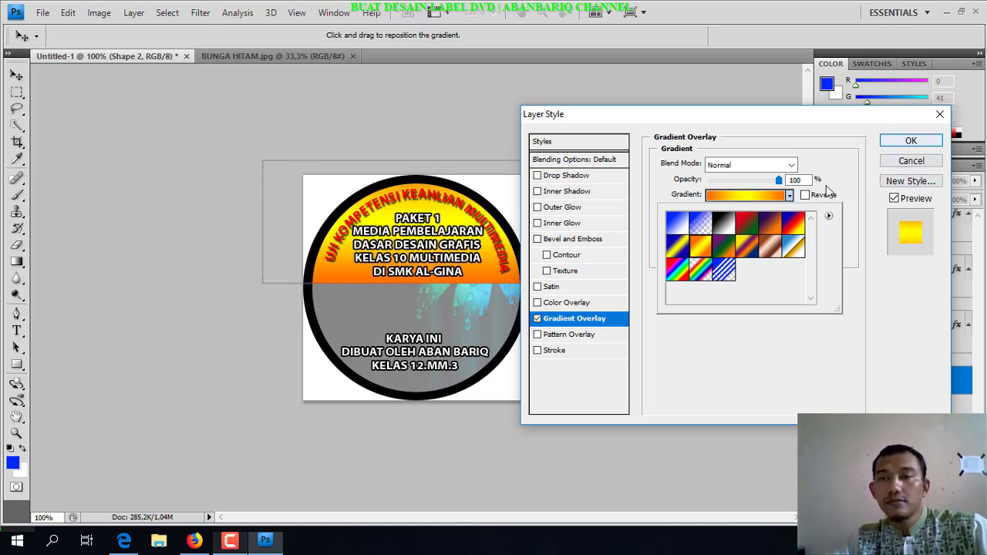
click(771, 230)
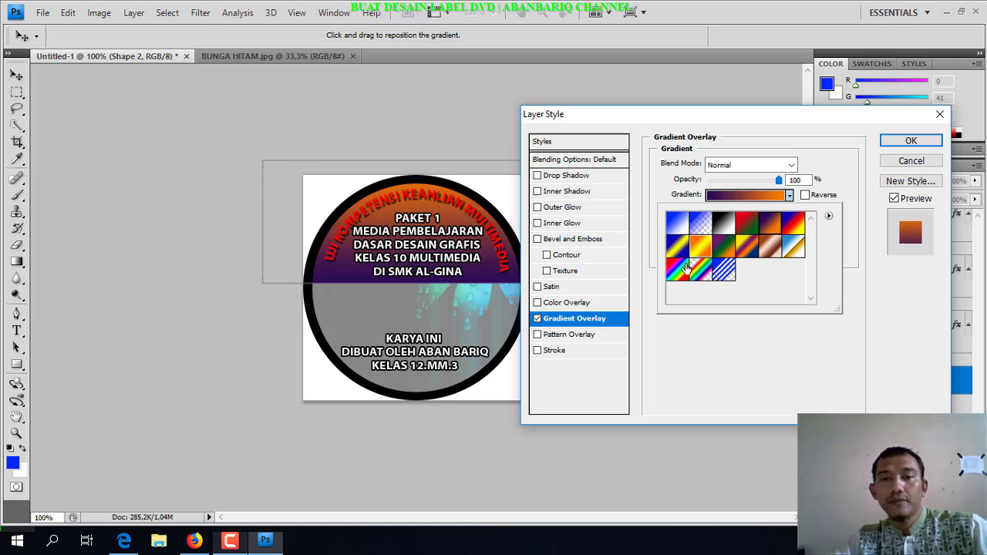
click(911, 140)
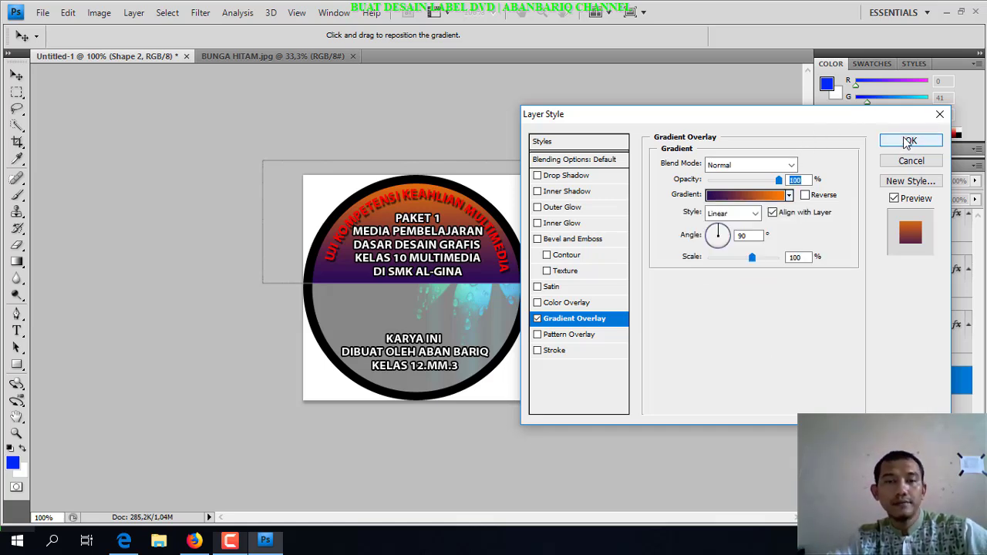
- Accept the gradient overlay and lower the upper-half rectangle's layer opacity to 57%
click(911, 141)
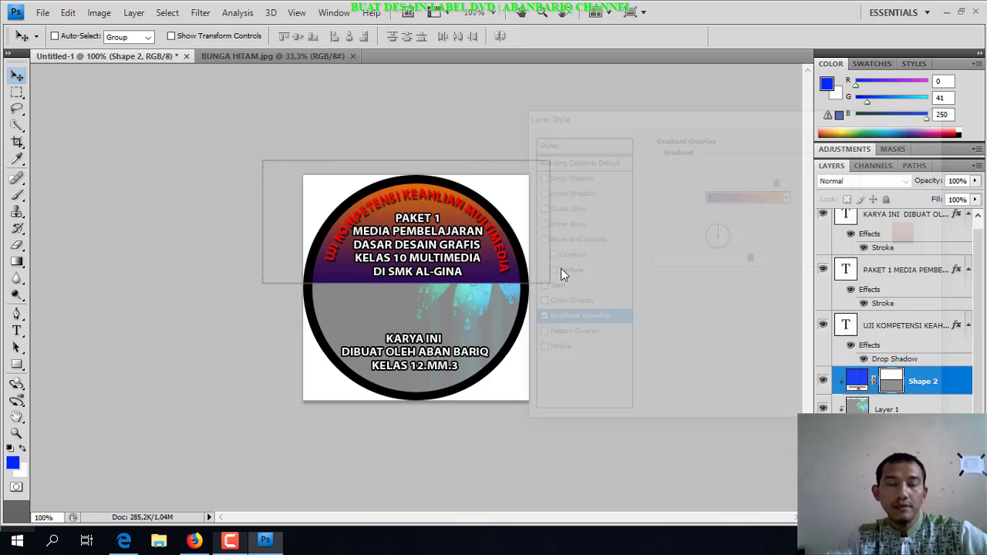
click(975, 182)
drag(976, 196, 955, 199)
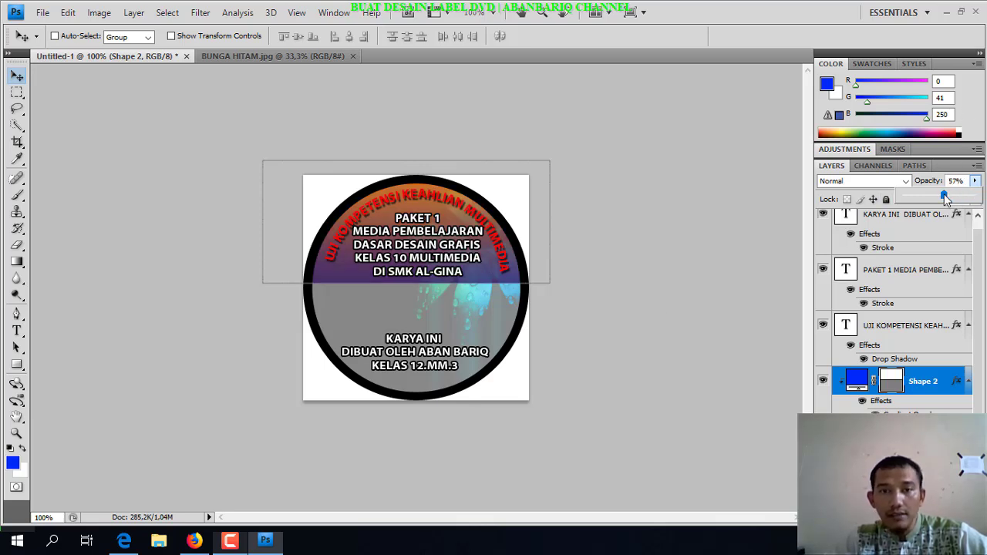
click(943, 195)
click(652, 275)
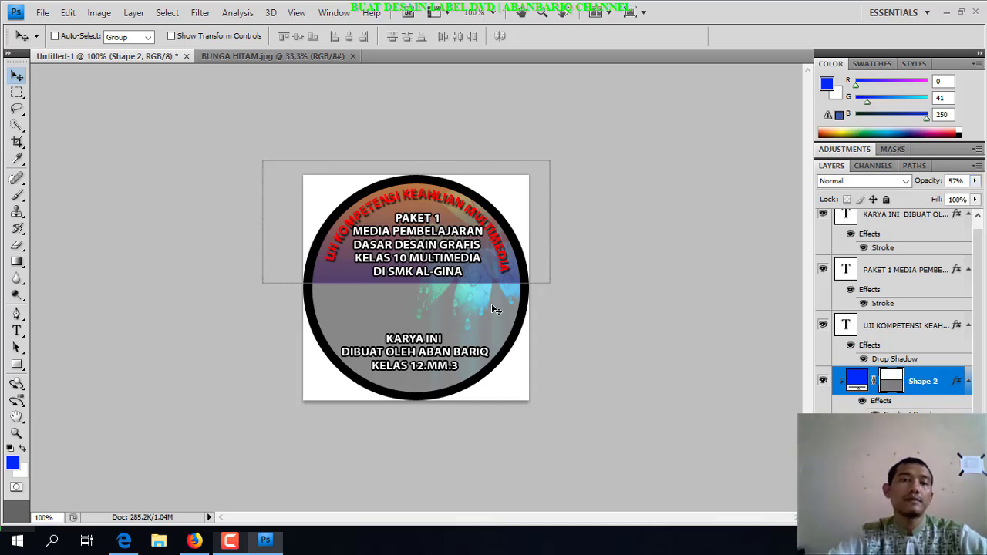
- Draw a small blue starburst custom shape above the text layers, on the western side of the label's lower half just under the gradient
right_click(560, 337)
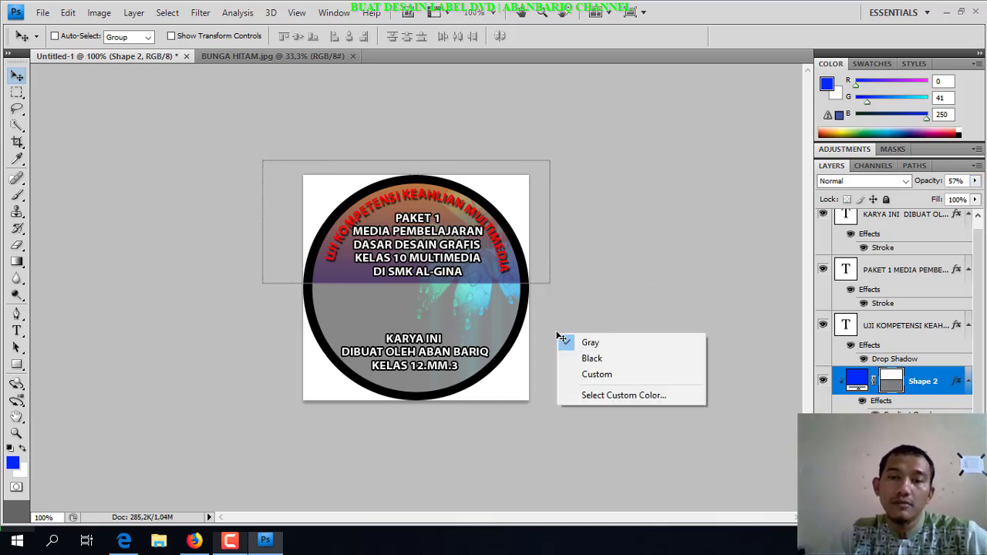
click(488, 335)
right_click(488, 335)
click(510, 351)
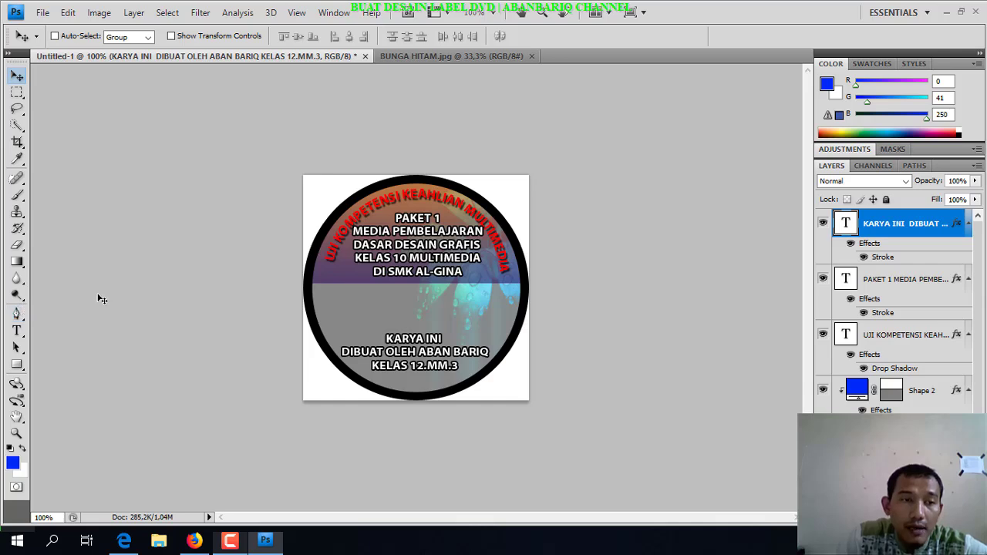
click(17, 364)
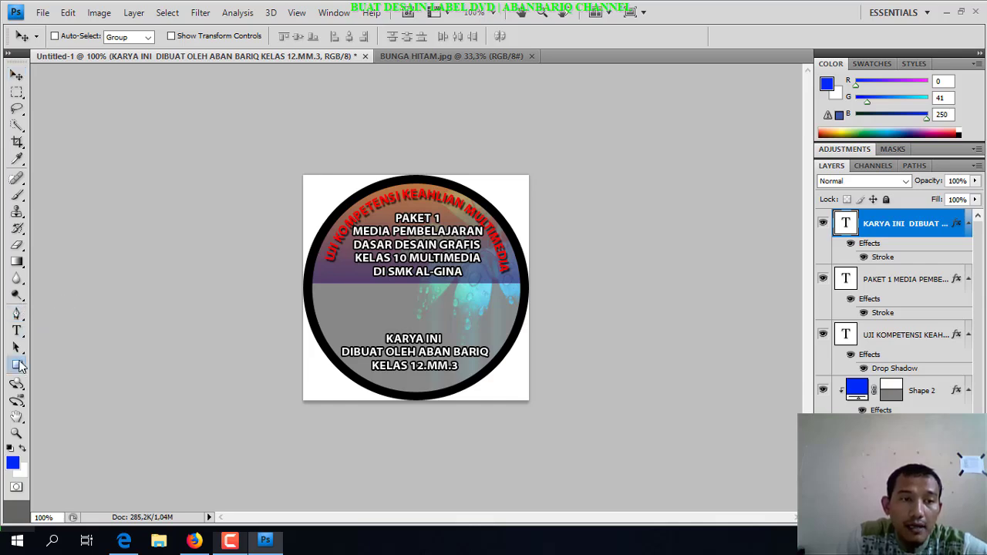
click(106, 430)
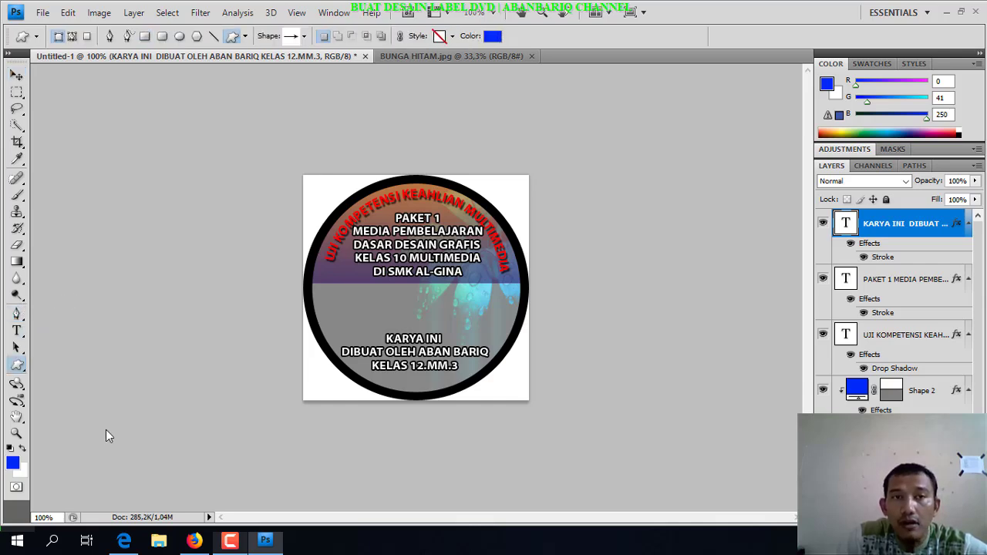
click(305, 37)
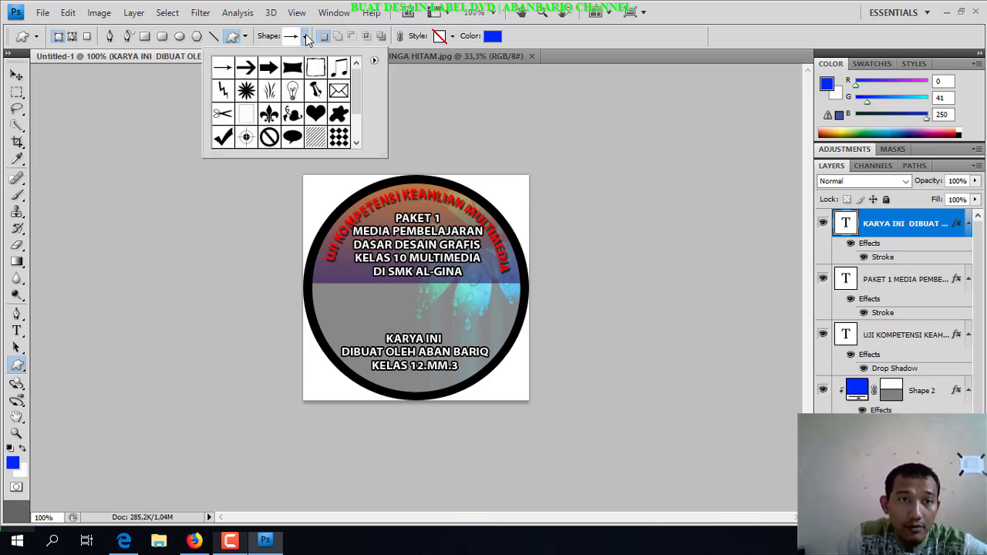
click(246, 91)
drag(323, 294, 378, 340)
click(16, 75)
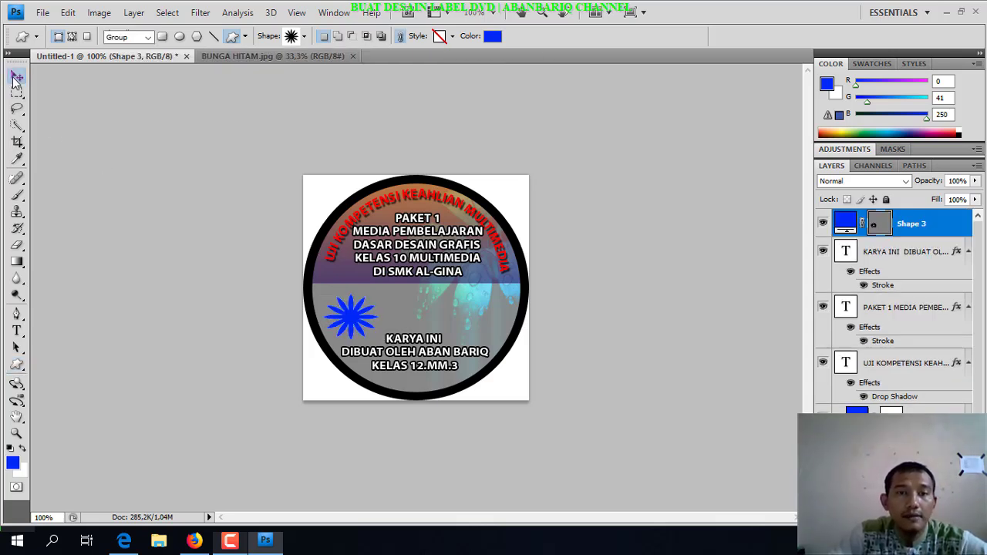
drag(349, 318, 350, 314)
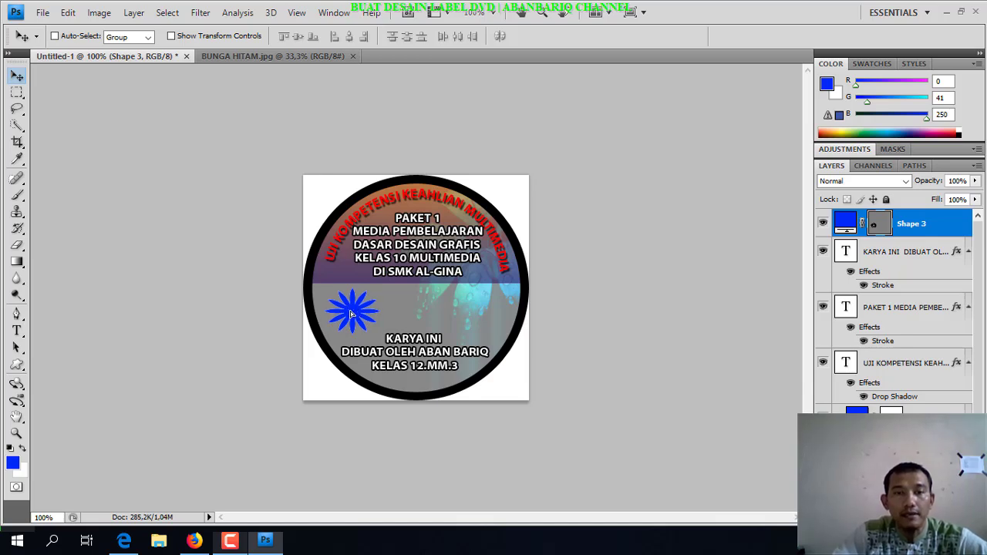
- Duplicate the "KARYA INI" text block and replace the copy's text with "BONUS" and "GAMES" on two lines
right_click(421, 349)
click(426, 351)
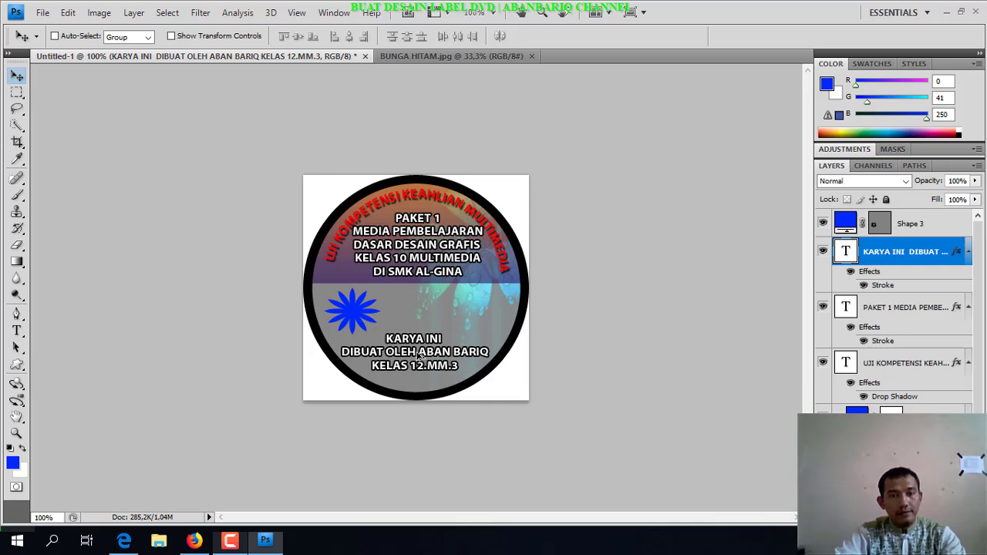
drag(420, 356, 414, 333)
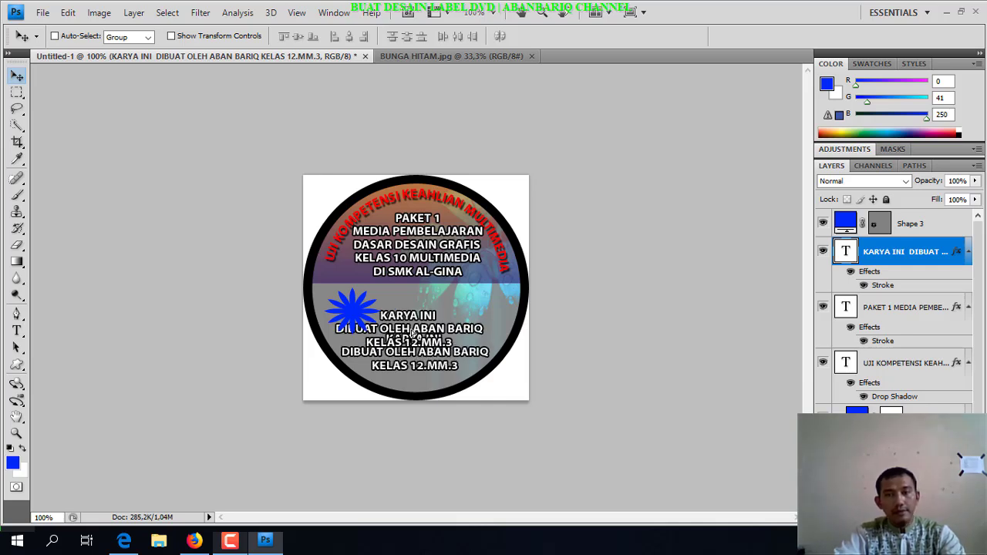
double_click(845, 253)
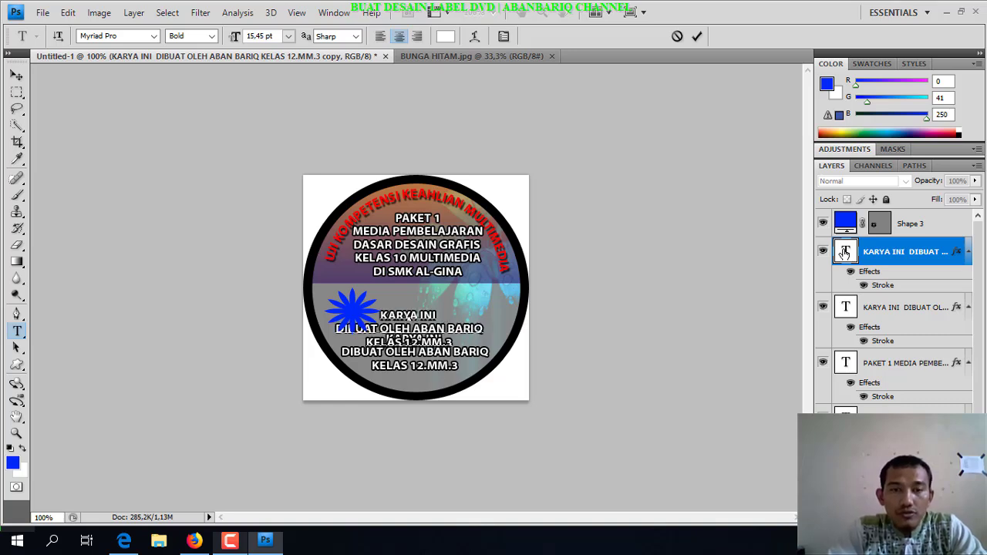
text(BONUS)
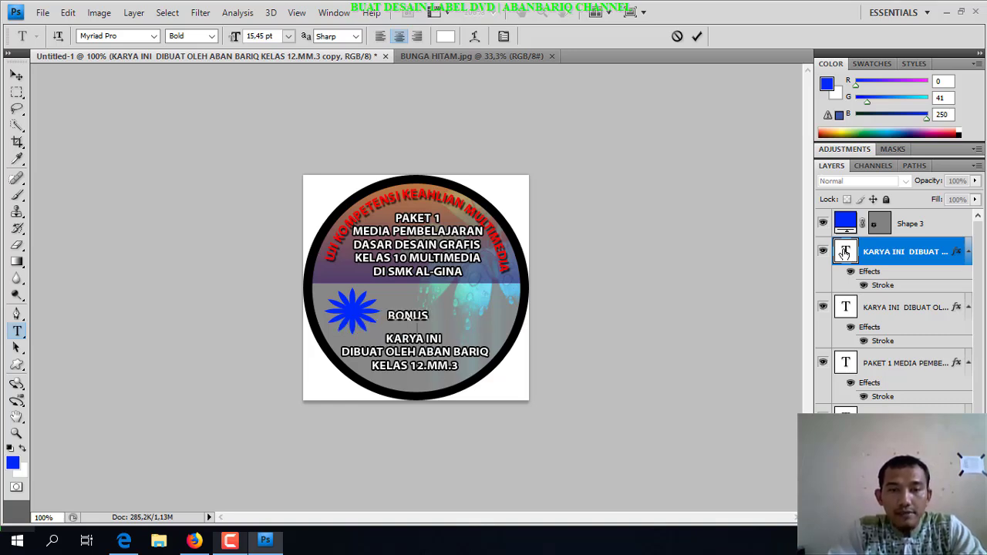
key(Return)
text(GAMES)
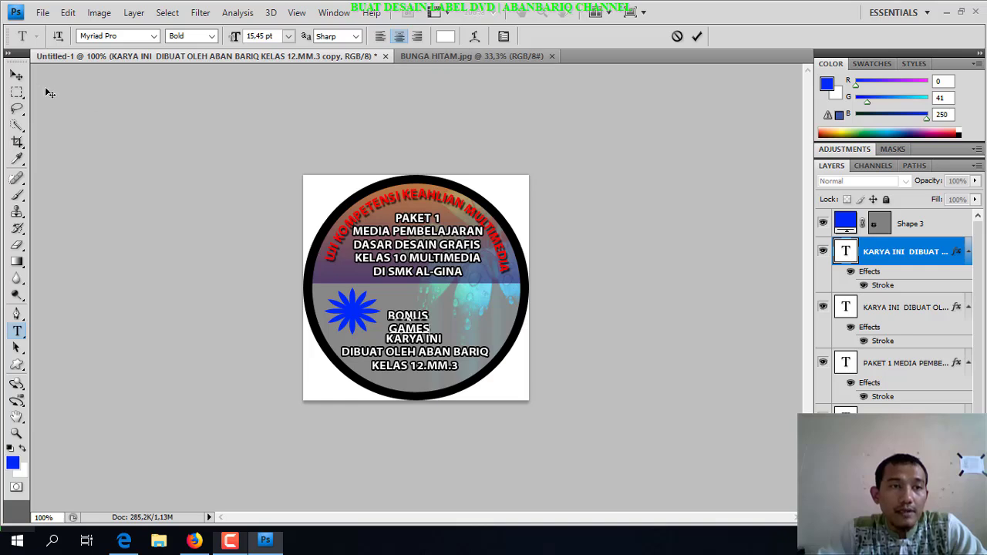
click(16, 75)
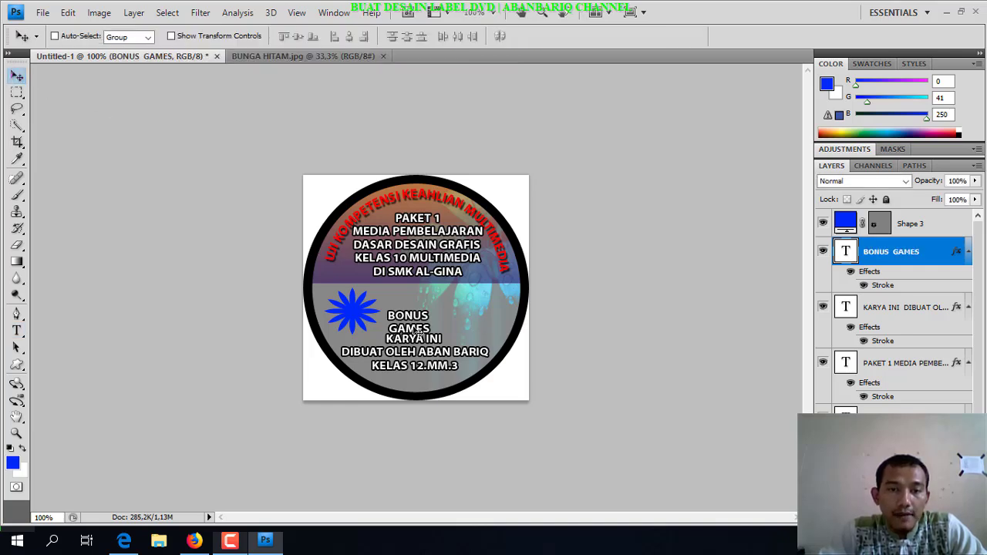
- Bring the "BONUS GAMES" text layer above the starburst shape and center the text on the starburst
drag(389, 316, 367, 314)
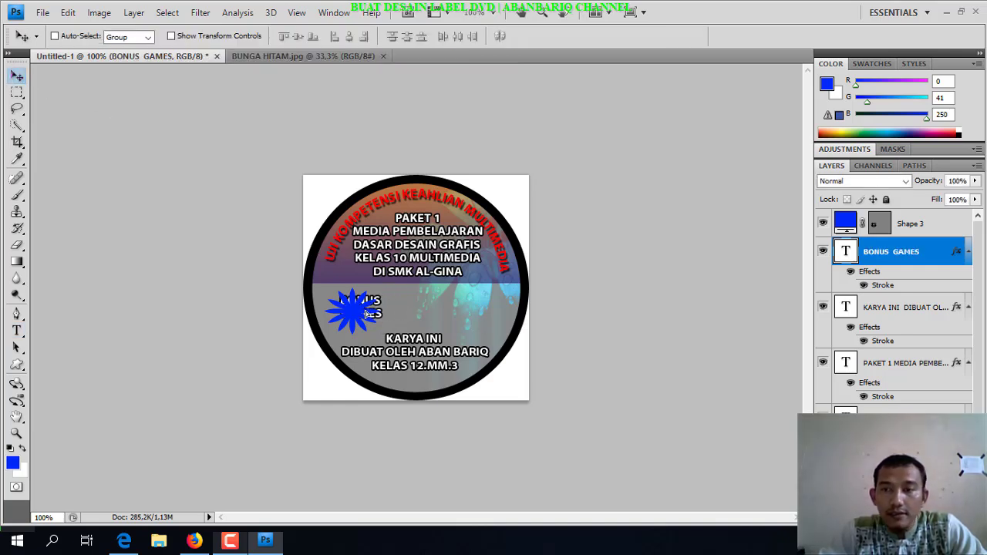
drag(856, 250, 850, 221)
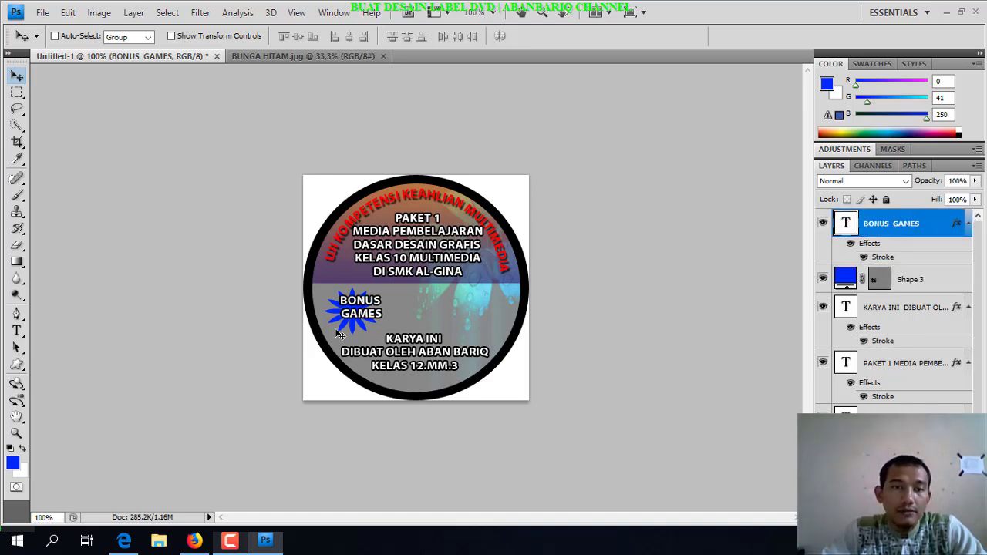
drag(360, 313, 354, 317)
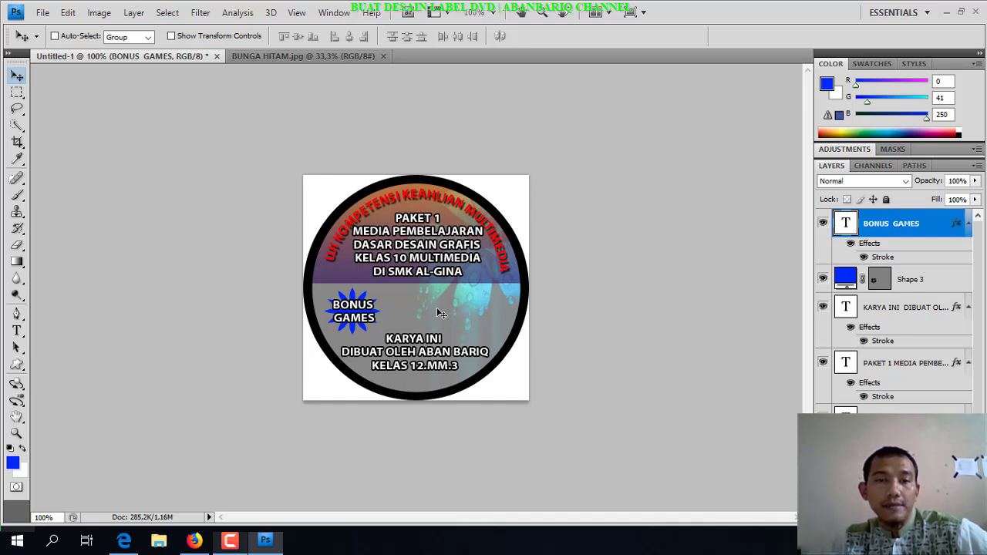
- Add a black outside Stroke at 100% opacity to the red curved title text
right_click(499, 243)
click(532, 249)
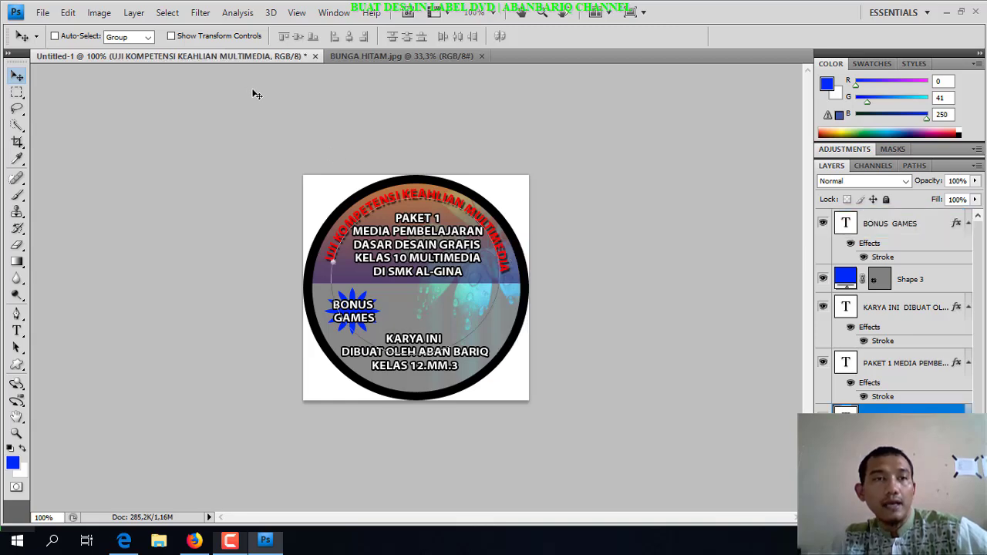
click(134, 12)
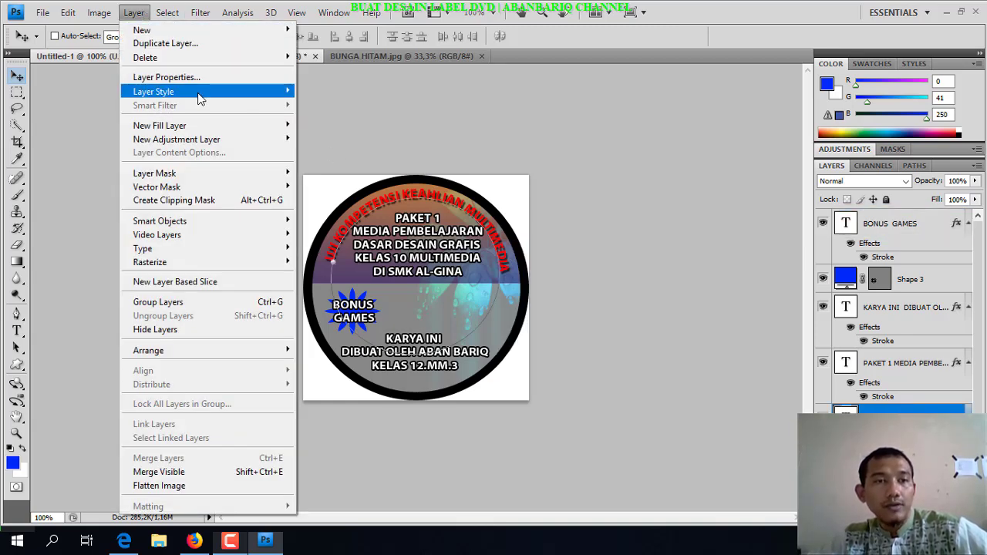
mouse_move(231, 93)
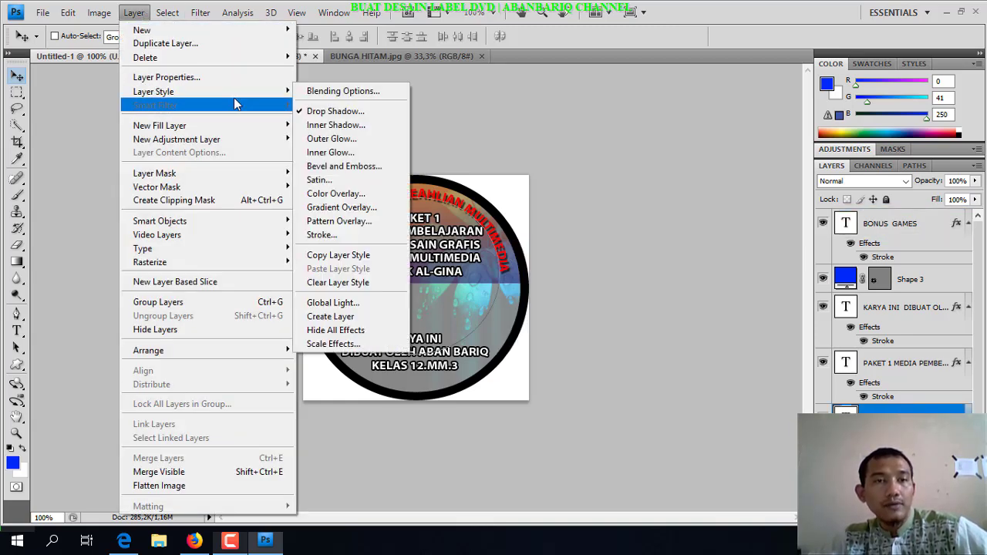
click(342, 236)
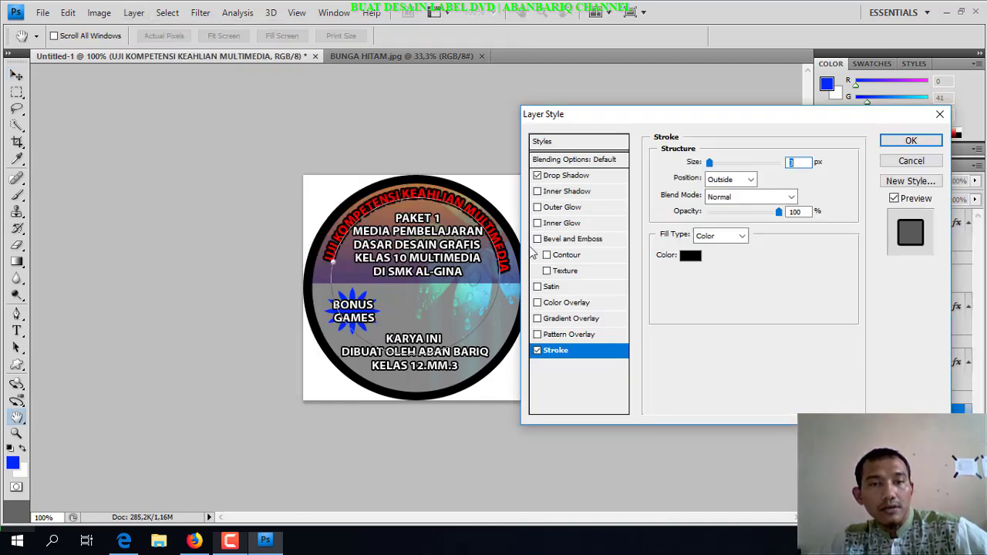
click(897, 144)
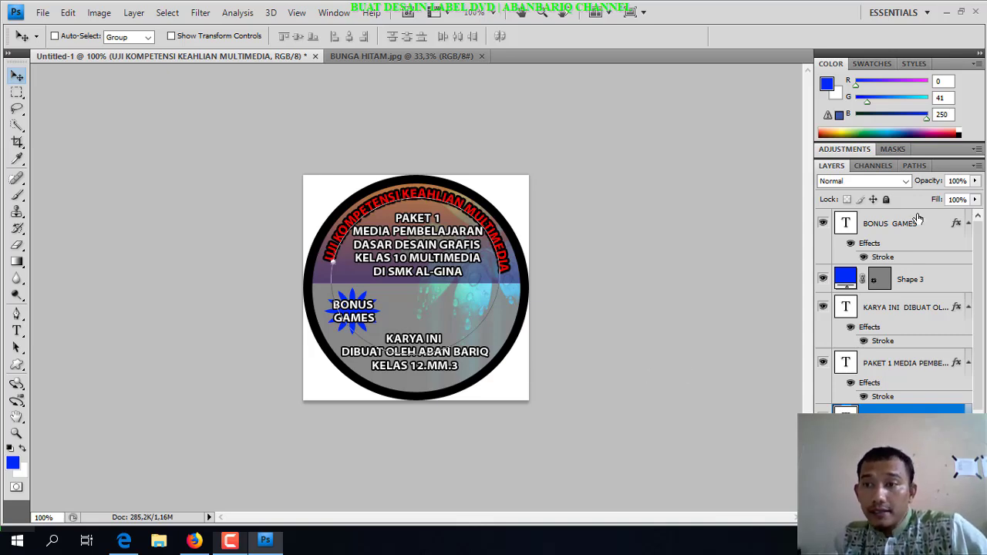
- Flatten the whole label design into a single background layer
click(979, 168)
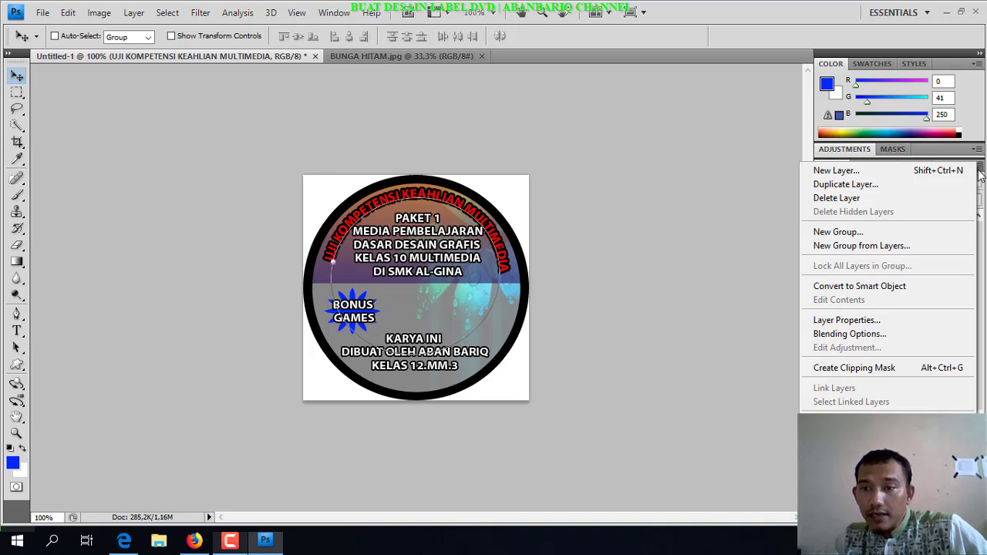
click(980, 172)
click(980, 170)
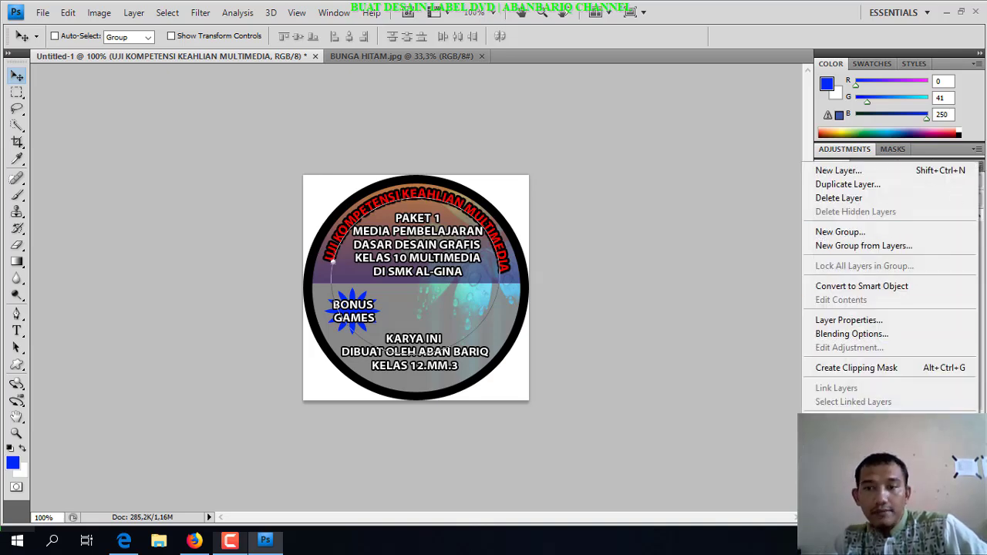
click(841, 450)
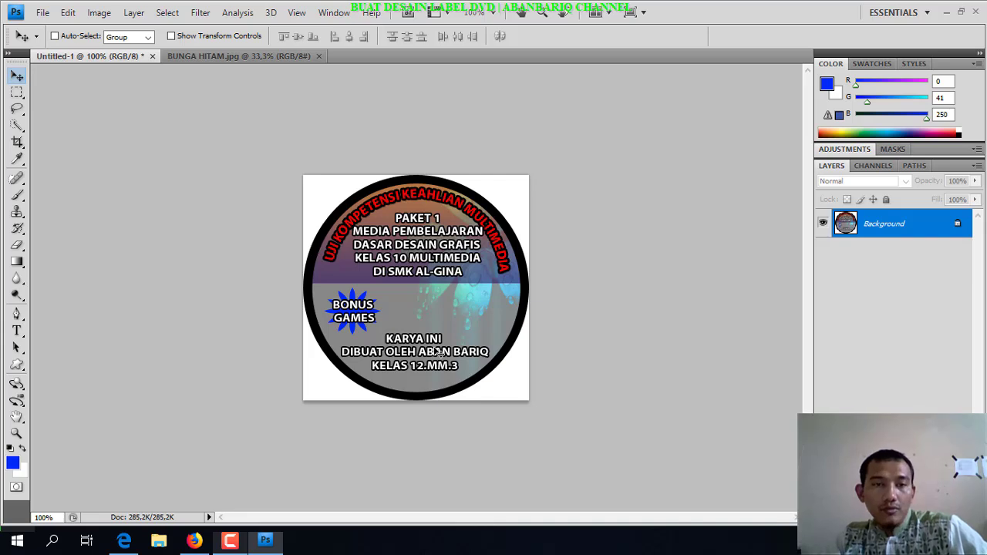
- Extend the canvas downward with the Crop tool in two passes, to about twice the label's height, leaving blank white space below the label
click(17, 143)
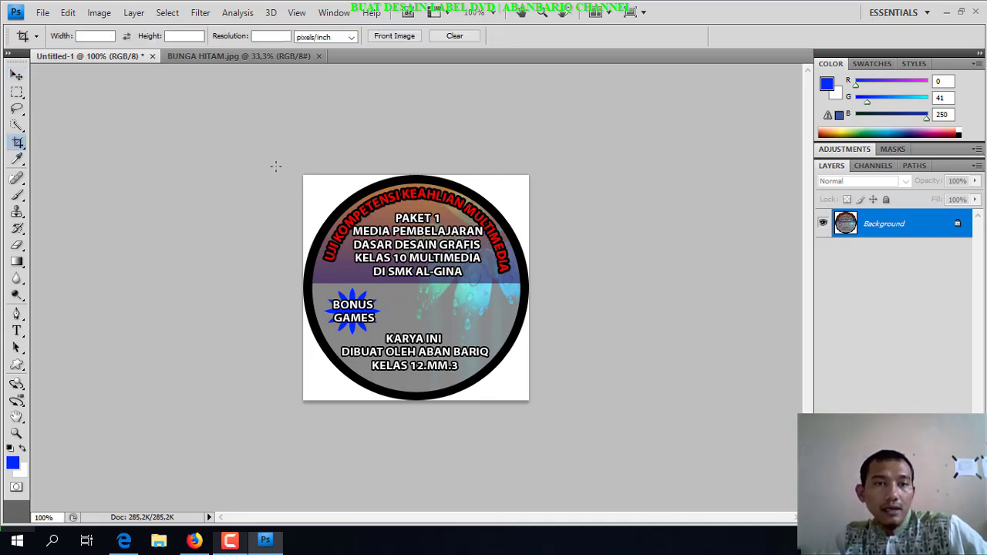
drag(303, 175, 582, 499)
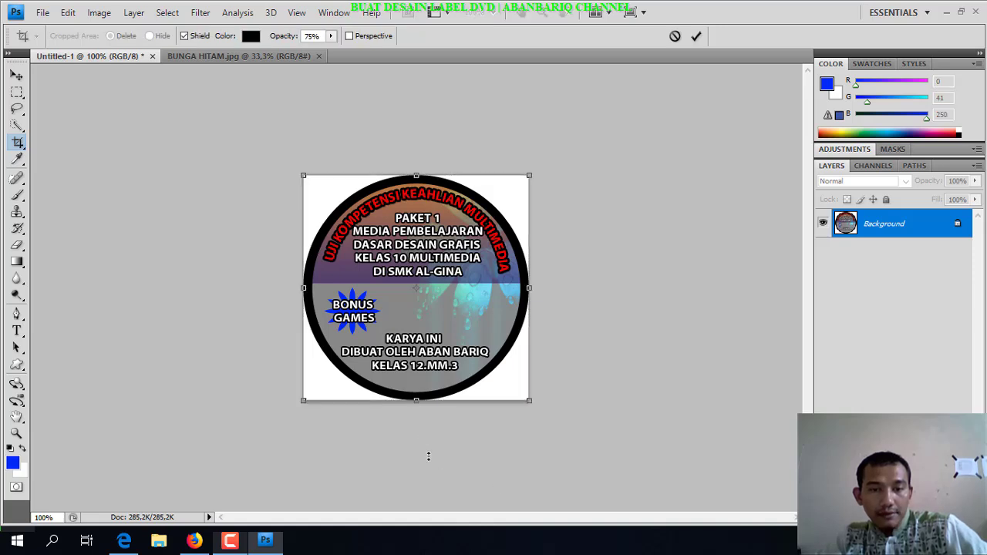
drag(428, 456, 429, 552)
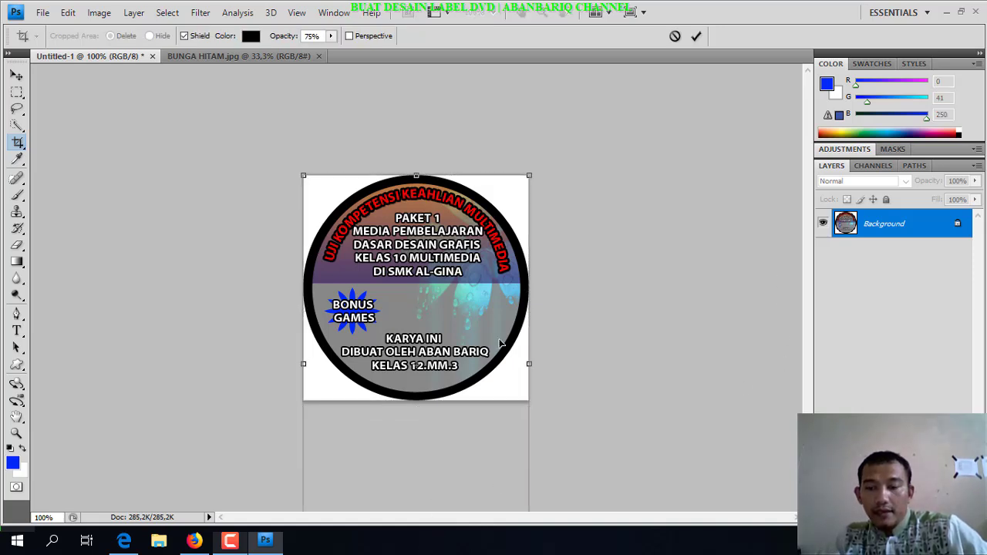
key(Return)
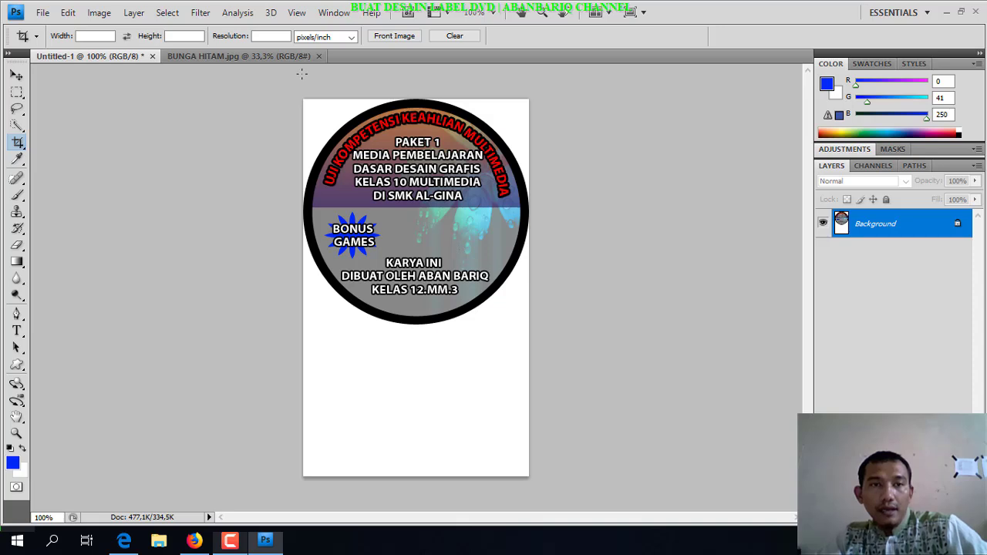
drag(304, 100, 467, 499)
drag(416, 479, 419, 550)
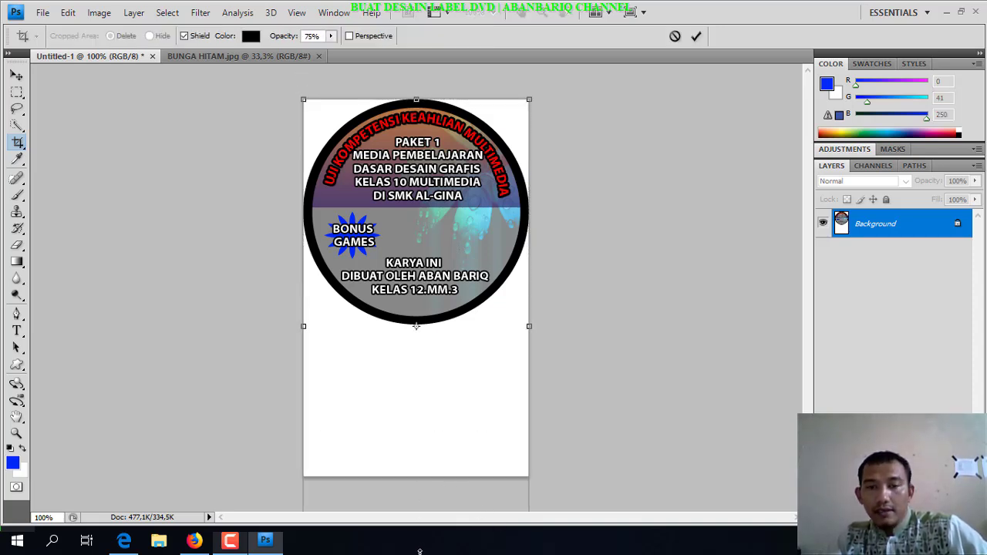
key(Return)
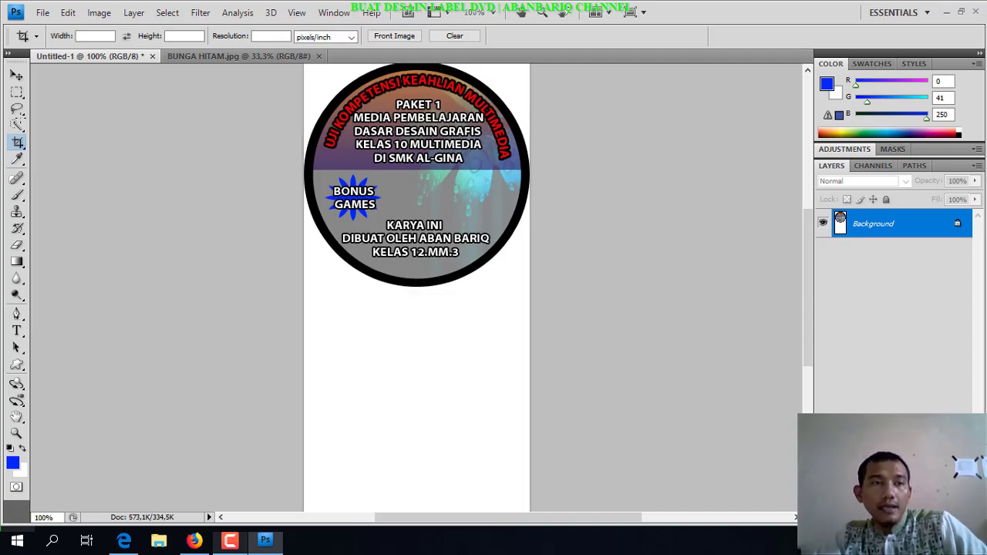
click(16, 76)
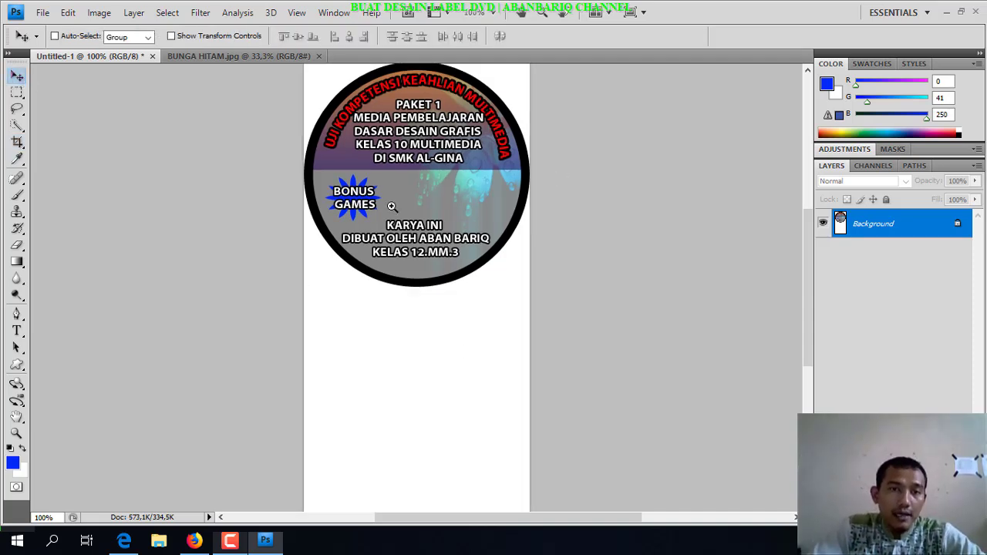
alt+click(391, 206)
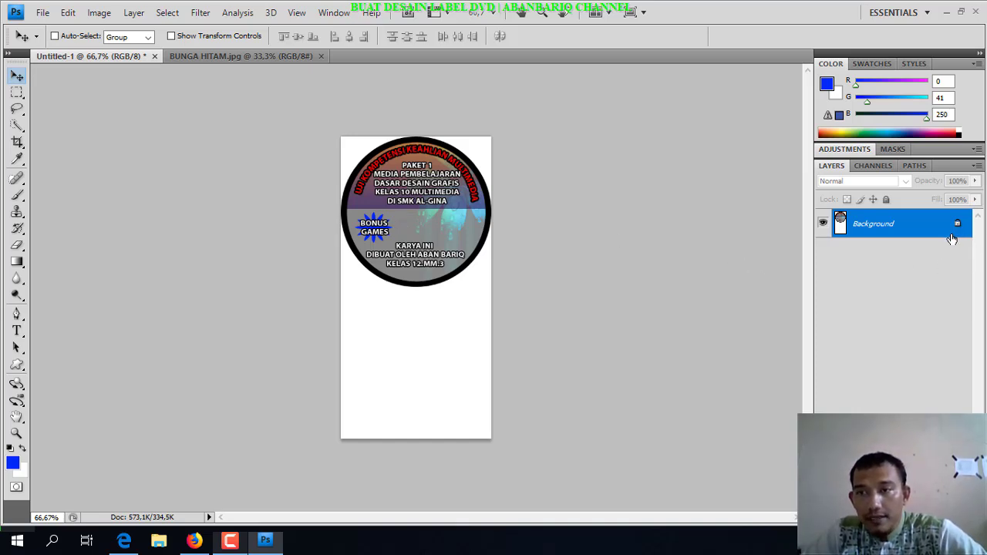
- Convert the locked background into a regular layer and select the whole round label with a rectangular marquee across the canvas width
double_click(957, 228)
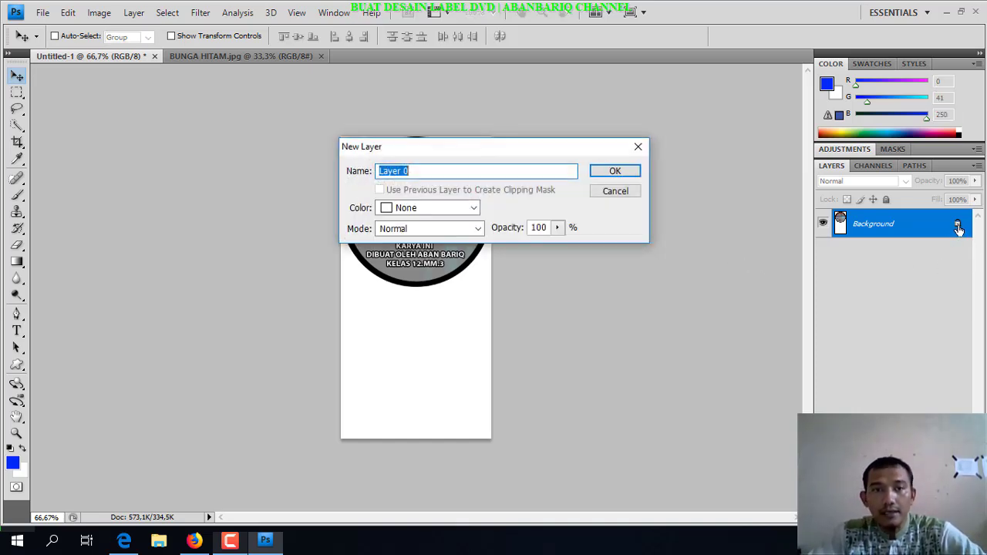
key(Return)
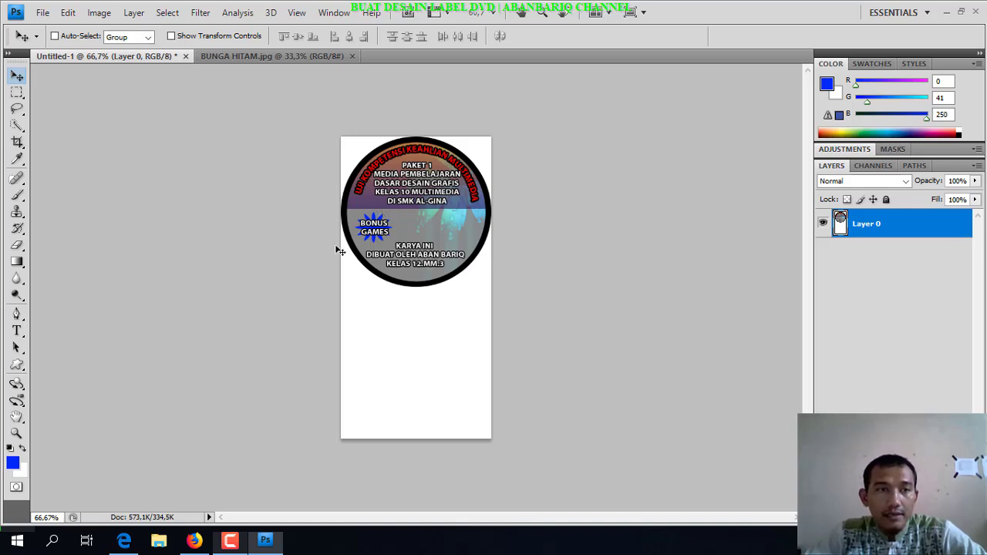
click(16, 92)
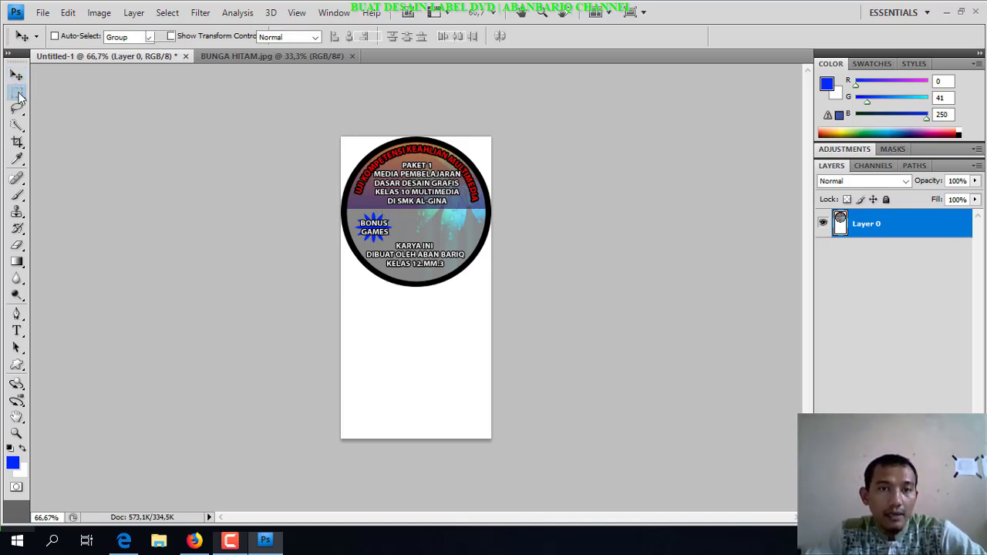
drag(586, 314, 573, 291)
click(143, 115)
key(ctrl+z)
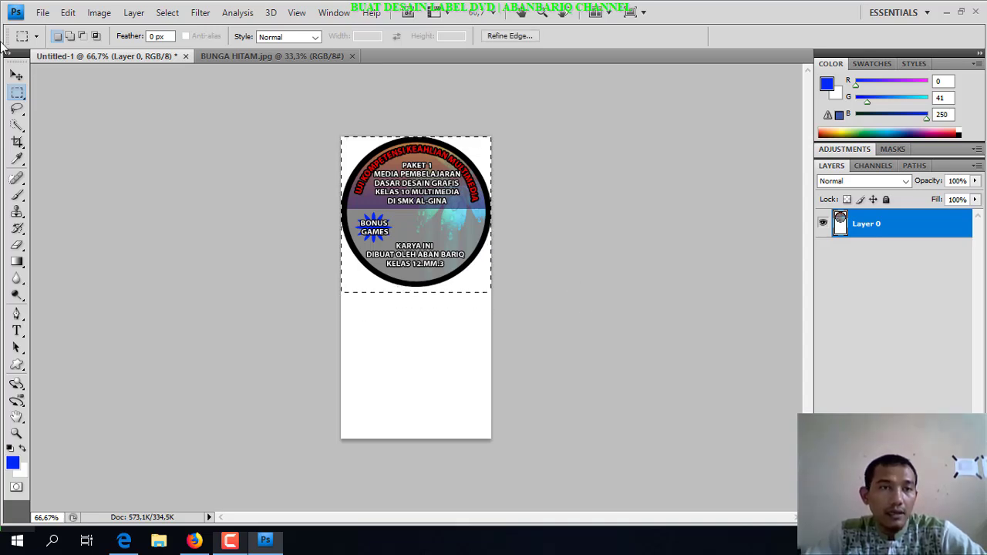
- Duplicate the selected label straight down into the blank space, nudge the copy until it sits just beneath the original, and deselect
click(17, 75)
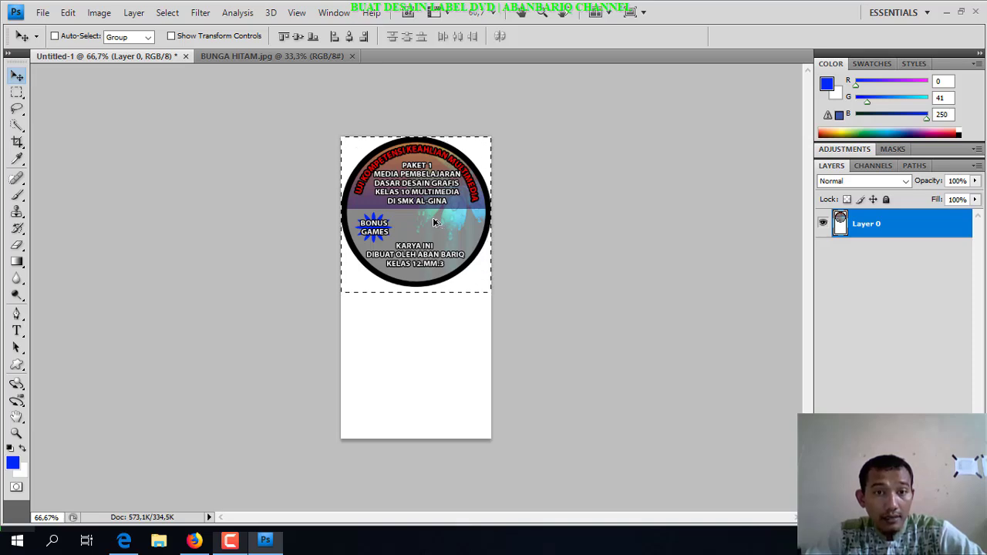
drag(433, 249, 433, 370)
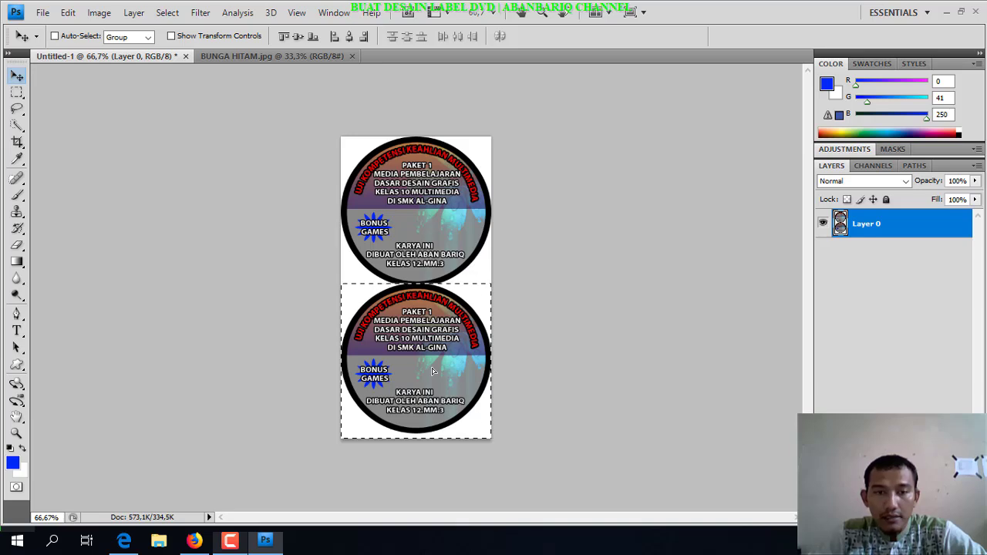
key(Down)
key(Down)
key(Down)
key(Down)
key(Down)
key(Down)
key(Down)
key(Down)
key(Down)
key(Down)
key(Down)
key(Down)
key(Down)
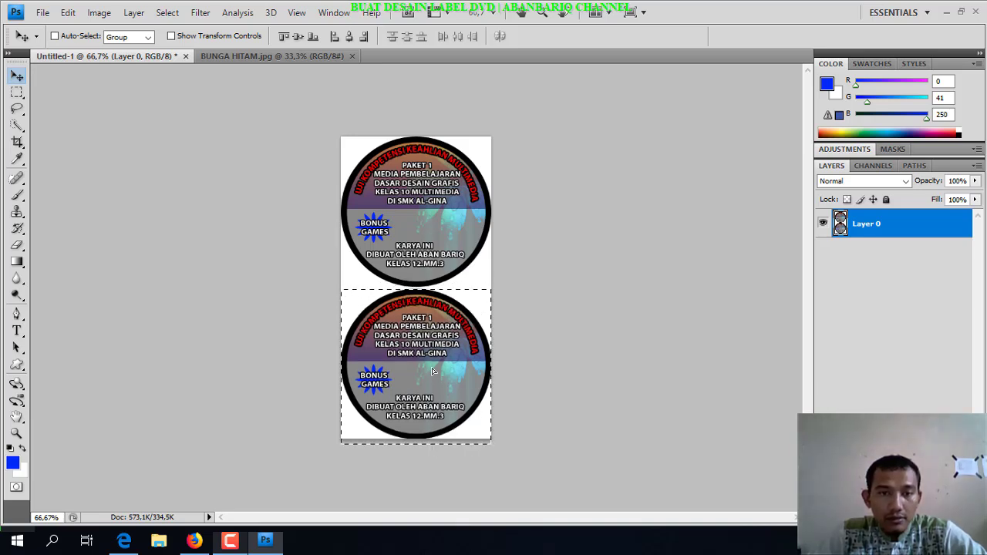
key(Up)
key(Up)
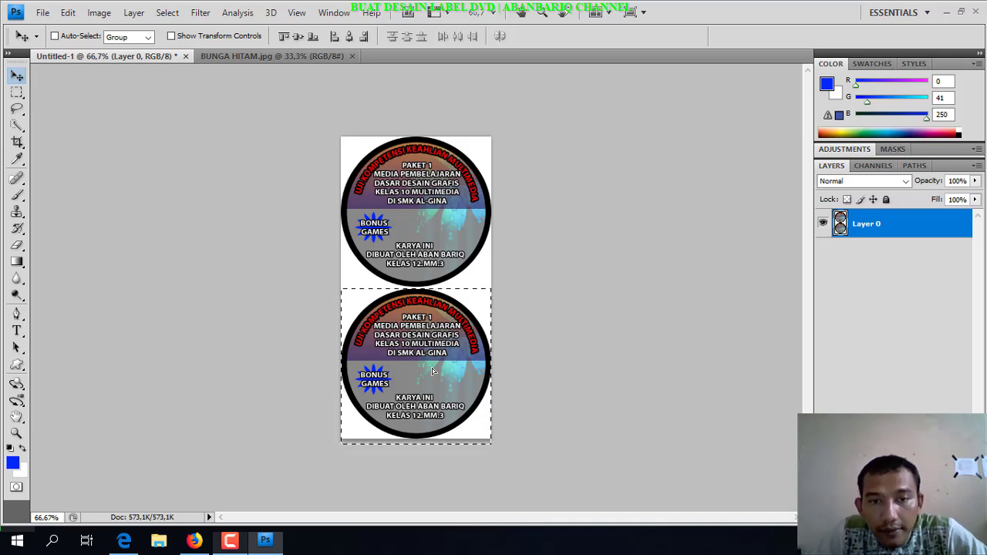
key(Up)
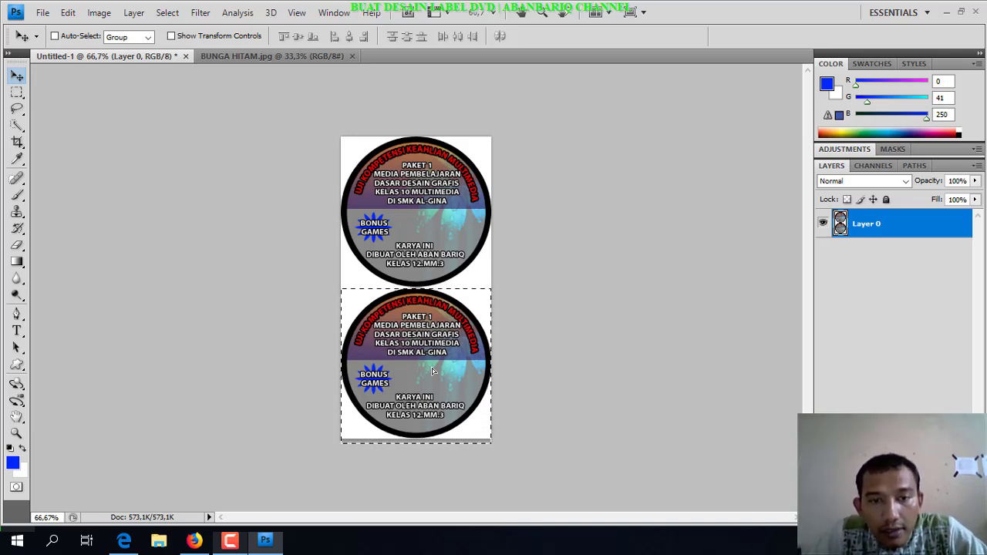
key(ctrl+d)
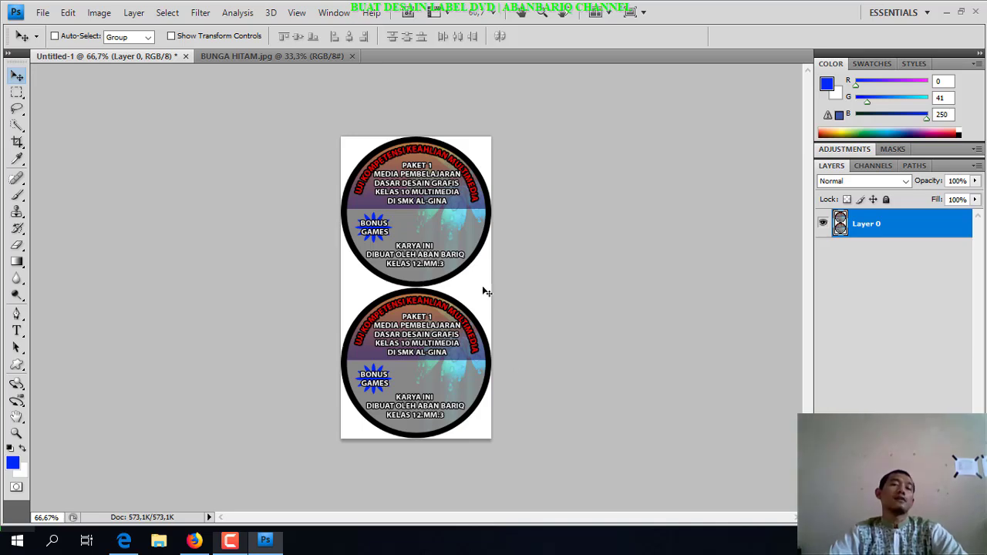